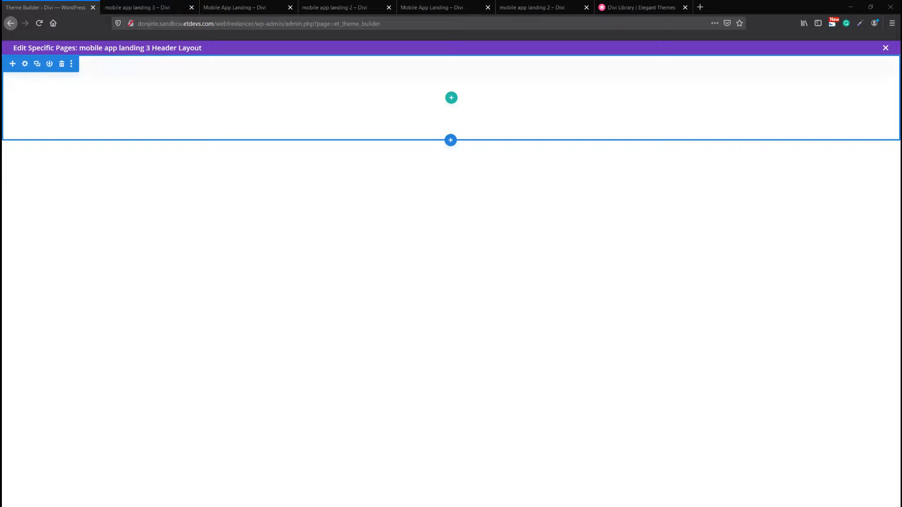
Give the header section a solid violet-blue background color
left_click(25, 64)
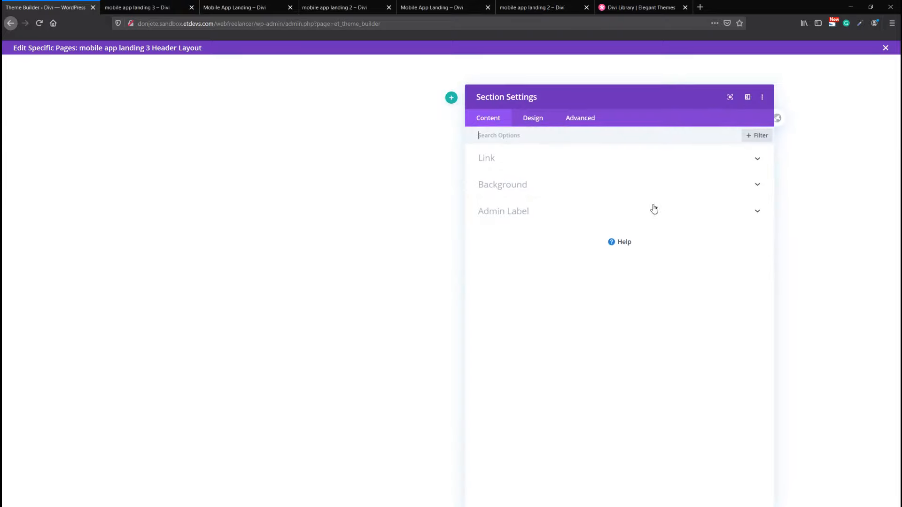
left_click(599, 188)
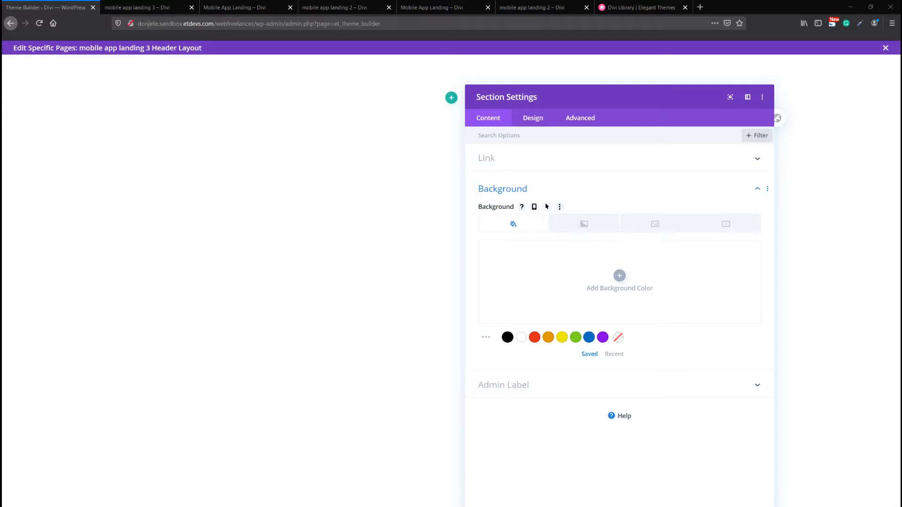
left_click(664, 288)
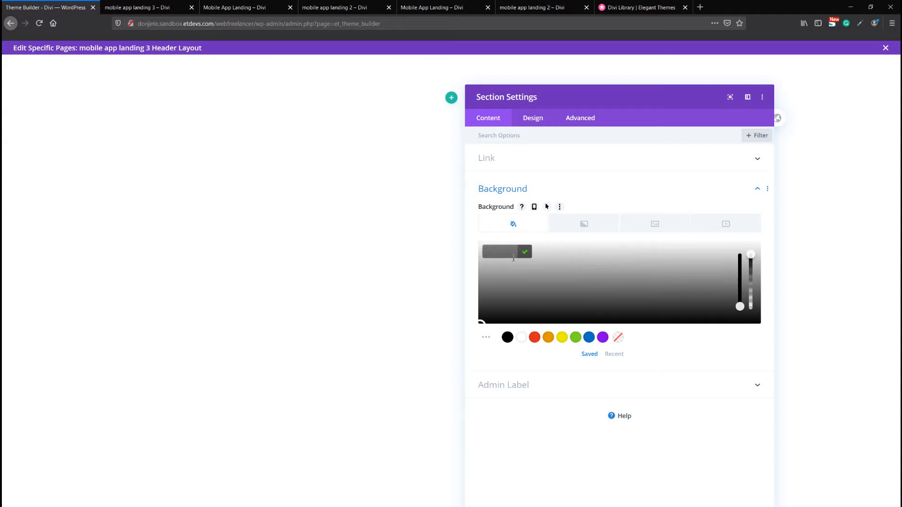
left_click(594, 242)
Add mobile-app_47.png from the media library as the section's background image
left_click(639, 227)
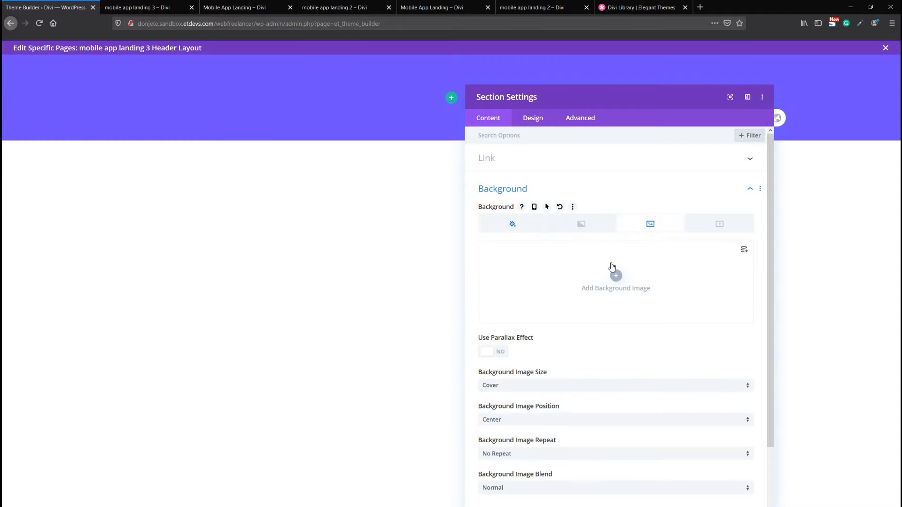
left_click(613, 271)
left_click(229, 164)
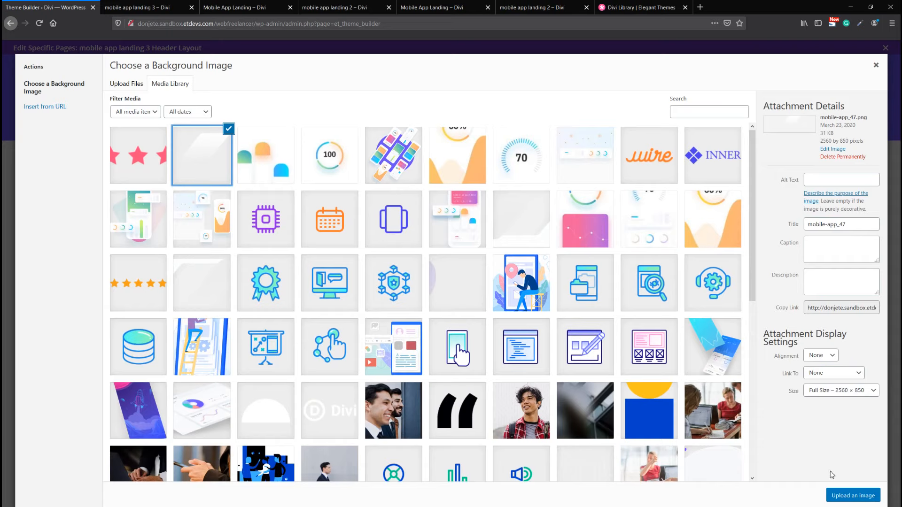
left_click(843, 501)
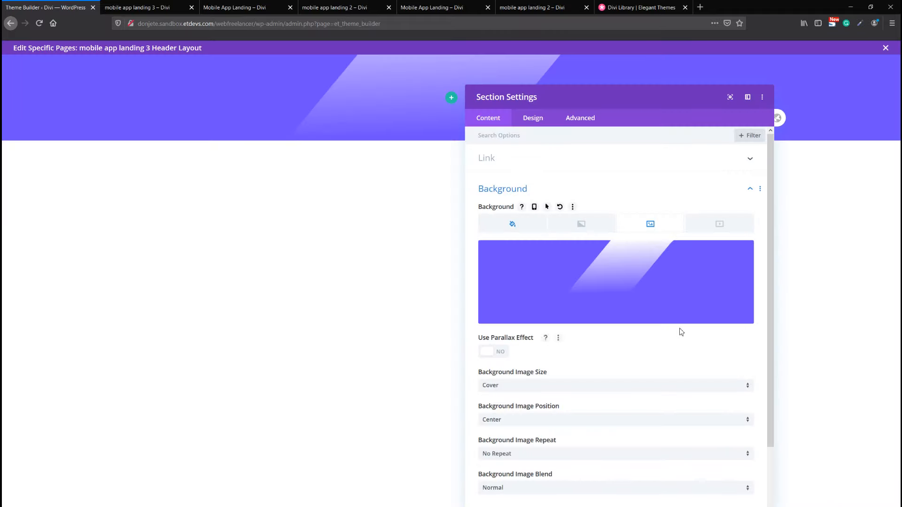
mouse_move(672, 321)
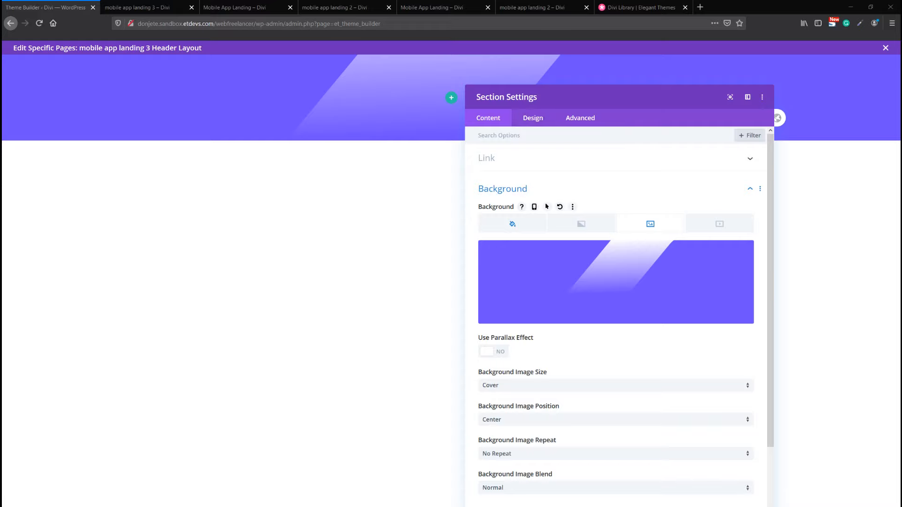
Set the section's top and bottom padding to 0px with the two values linked
left_click(533, 118)
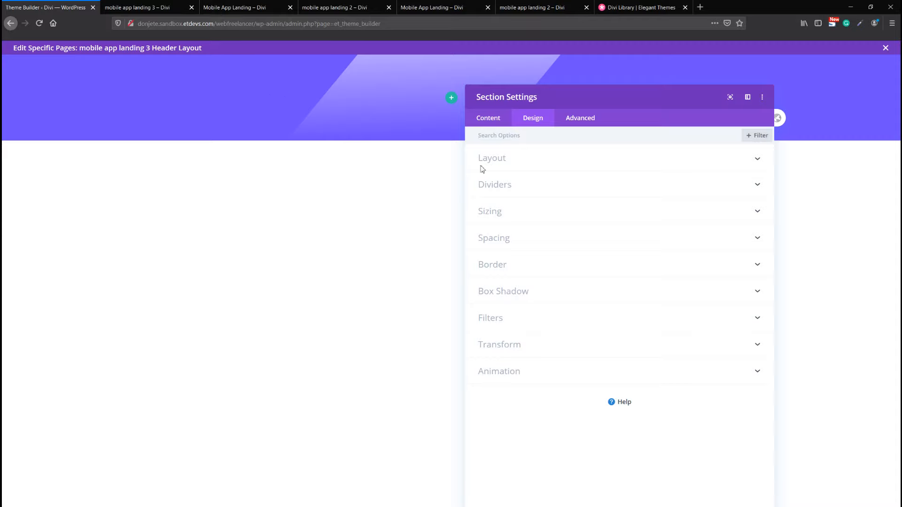
left_click(522, 241)
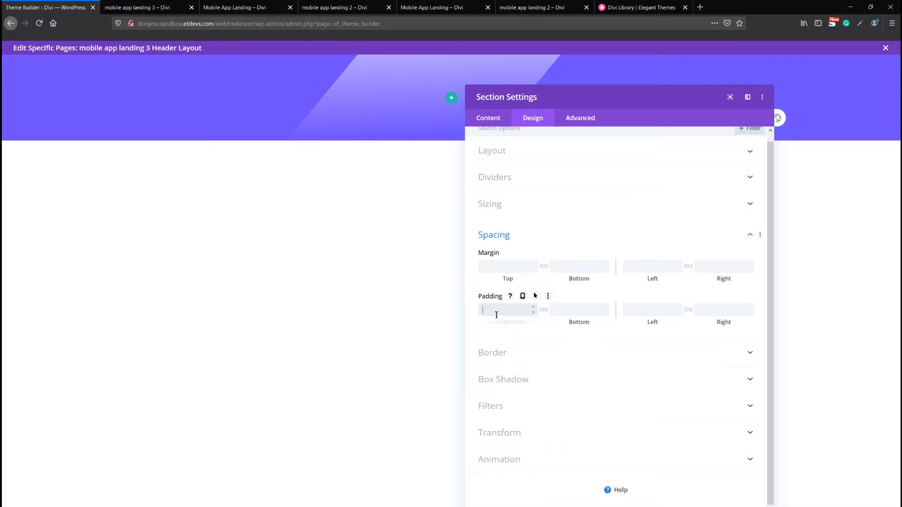
left_click(545, 311)
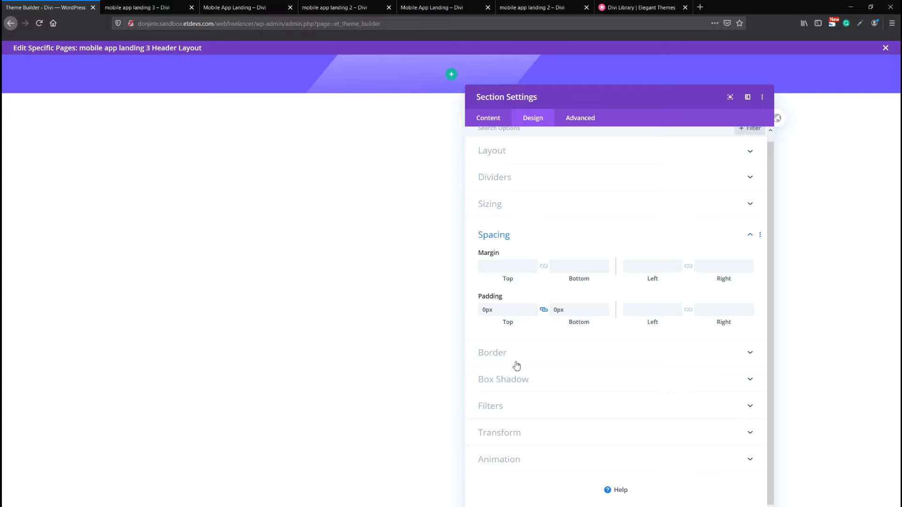
Apply the first box shadow preset to the section with an 80px blur strength, and open its shadow color for editing
left_click(510, 381)
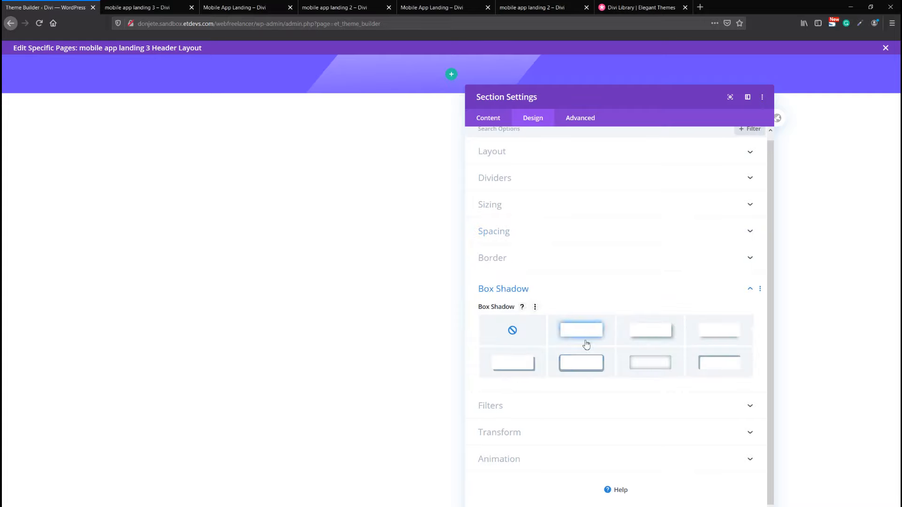
left_click(587, 345)
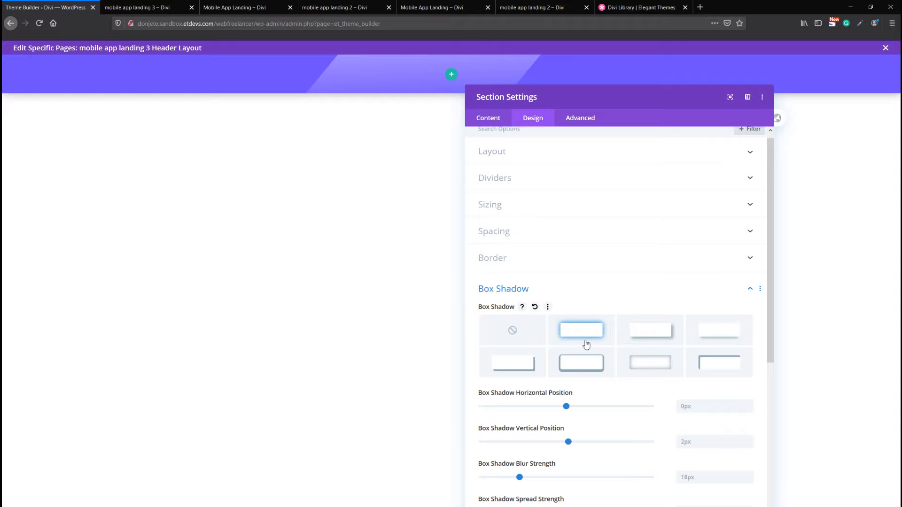
scroll(636, 394, "down", 1)
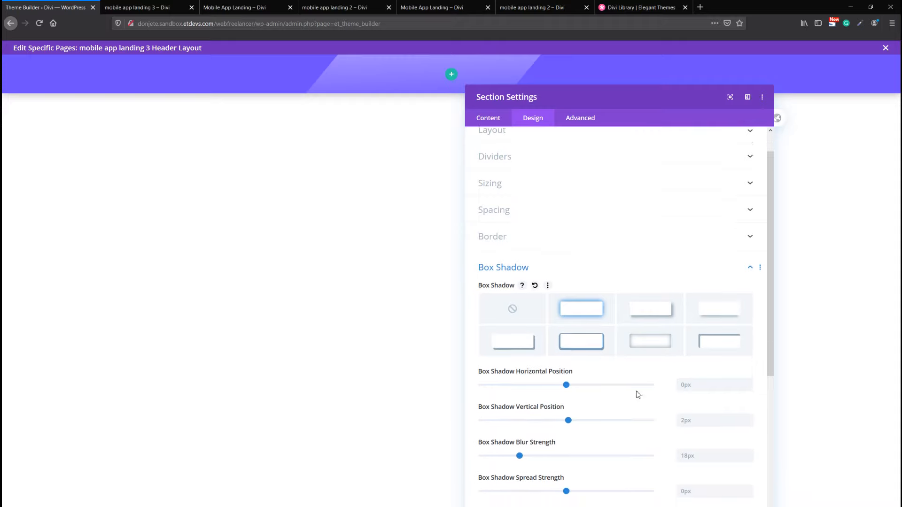
left_click(711, 451)
type("80")
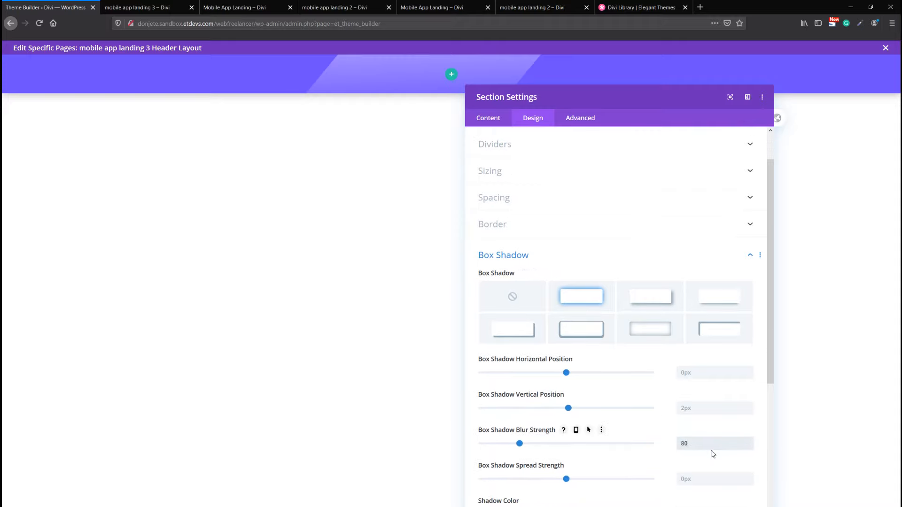
scroll(627, 407, "down", 2)
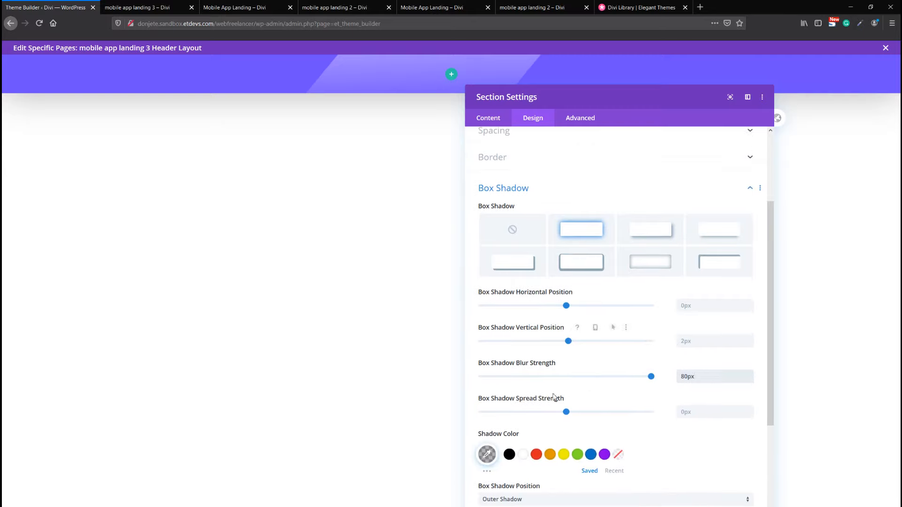
left_click(488, 453)
scroll(589, 423, "down", 1)
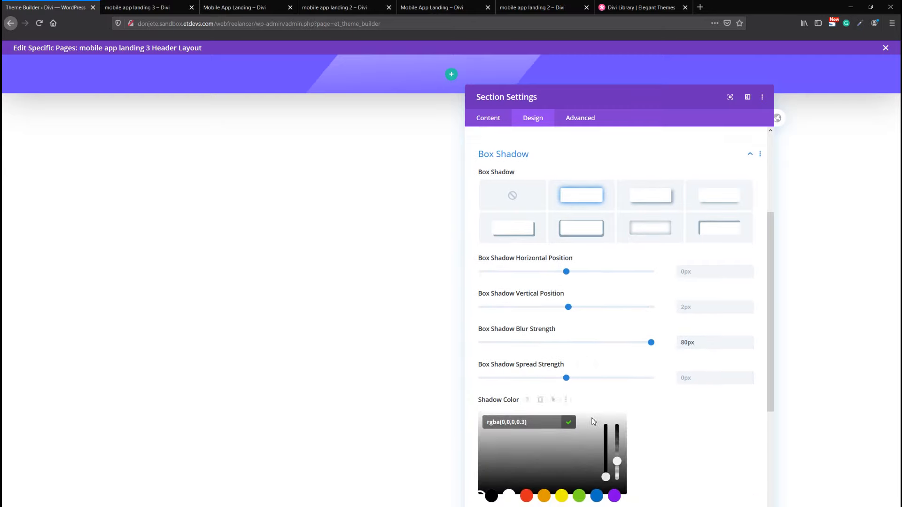
scroll(606, 427, "down", 1)
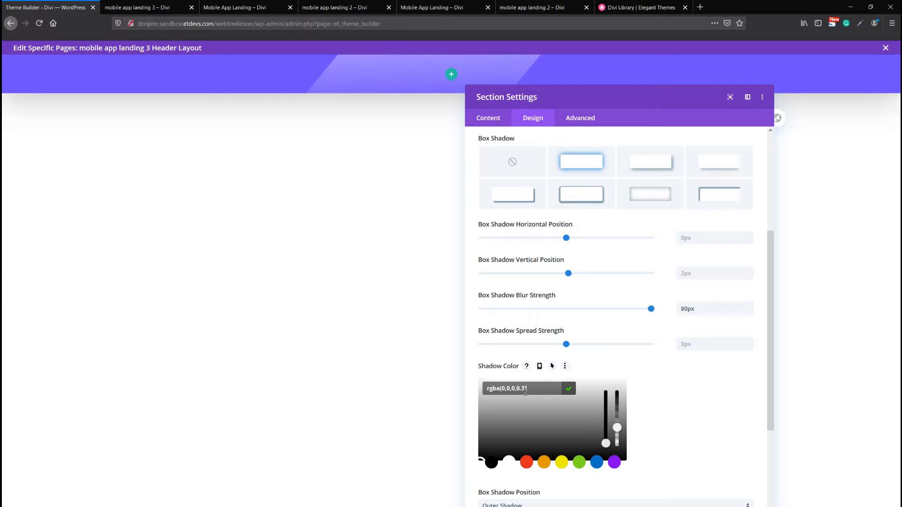
Set the section's position to Fixed with the top center location, and close its settings
left_click(572, 120)
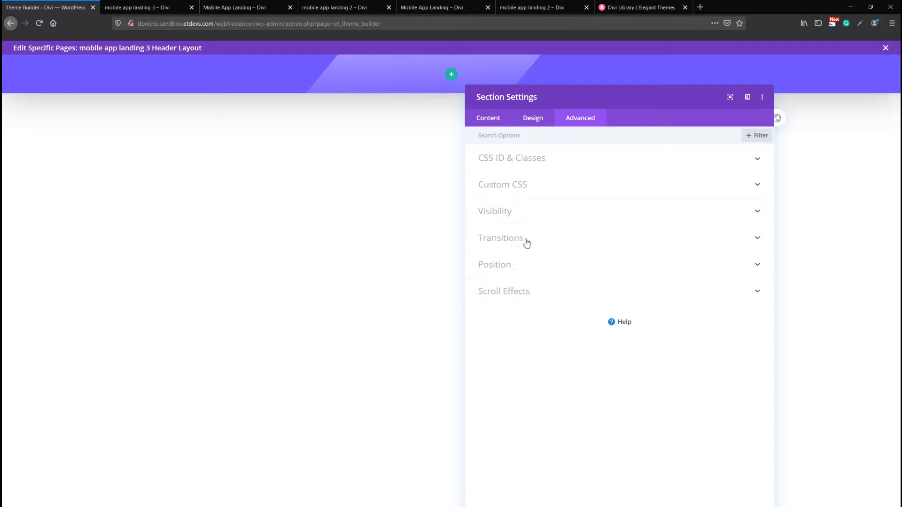
left_click(524, 265)
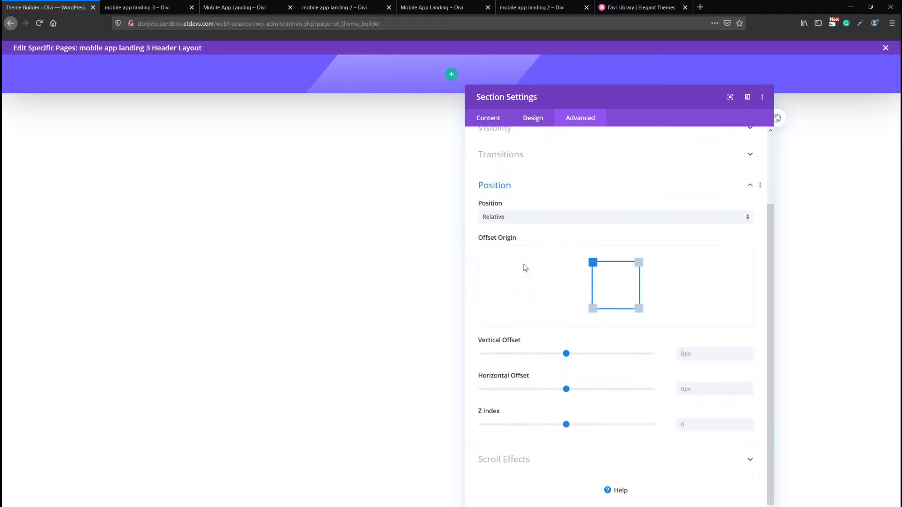
left_click(532, 216)
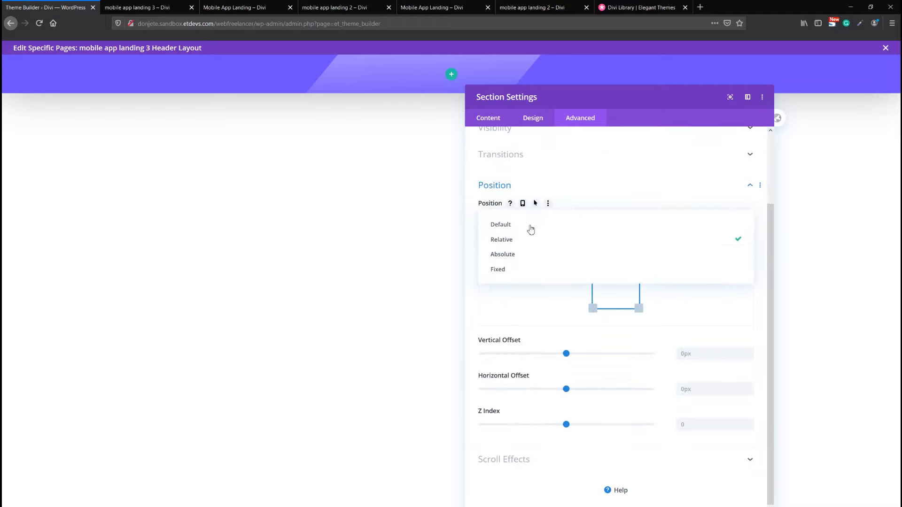
left_click(509, 269)
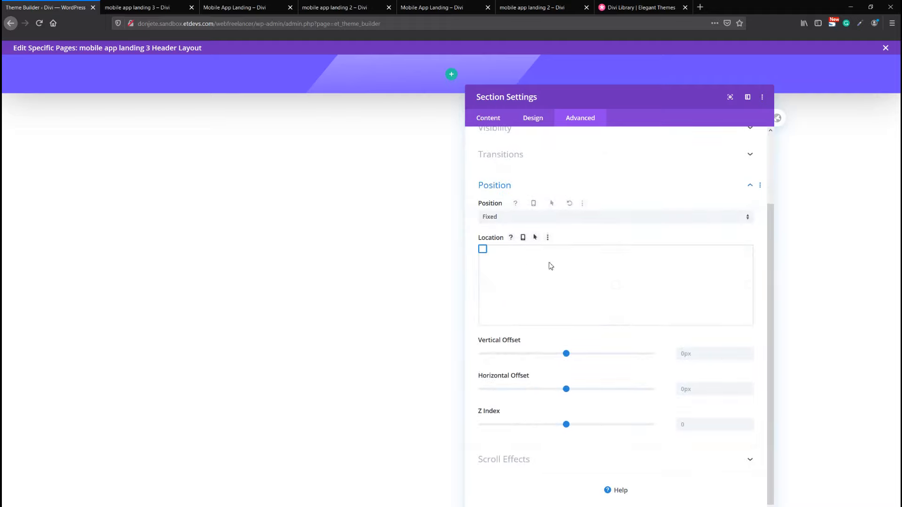
left_click(617, 250)
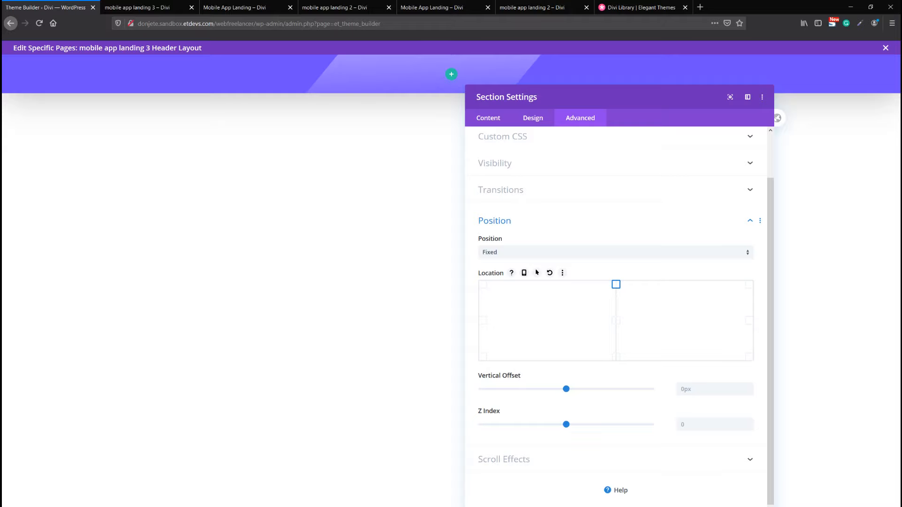
key("Escape")
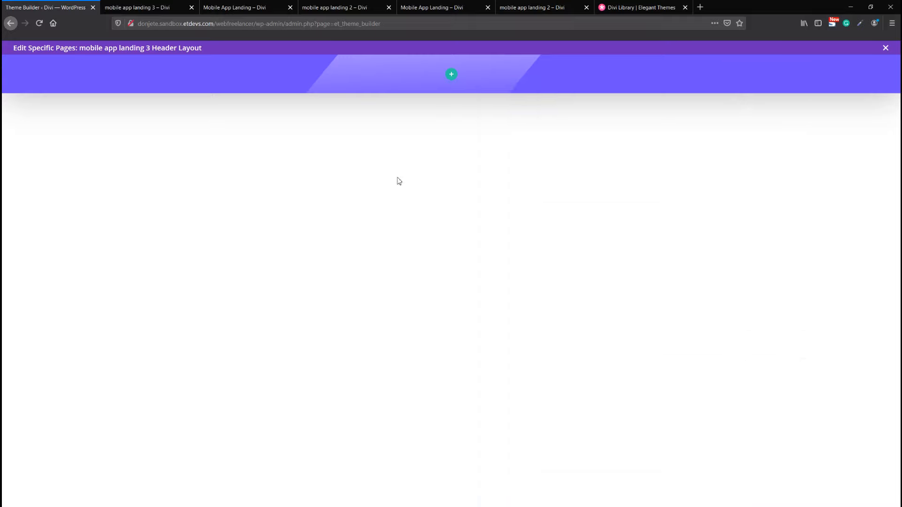
Insert a three-column row with a three-fifths, one-fifth, one-fifth structure into the section, without adding a module
left_click(451, 74)
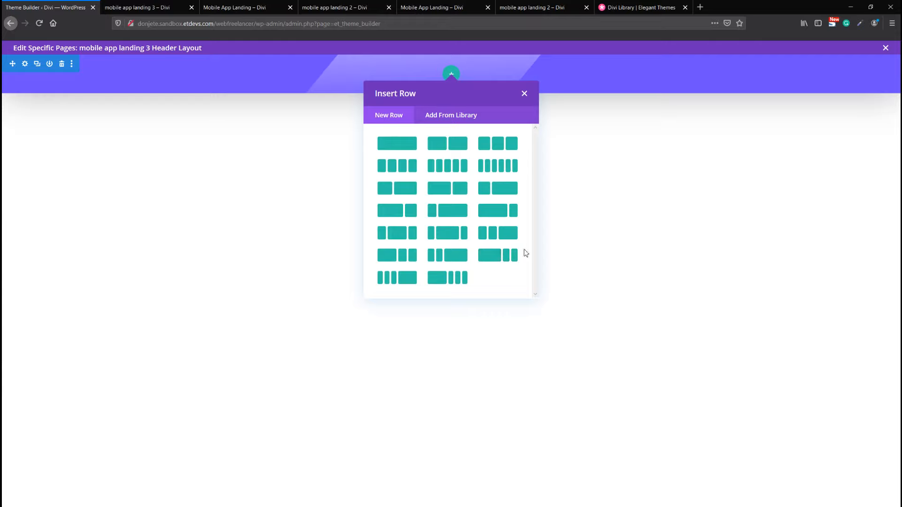
left_click(491, 258)
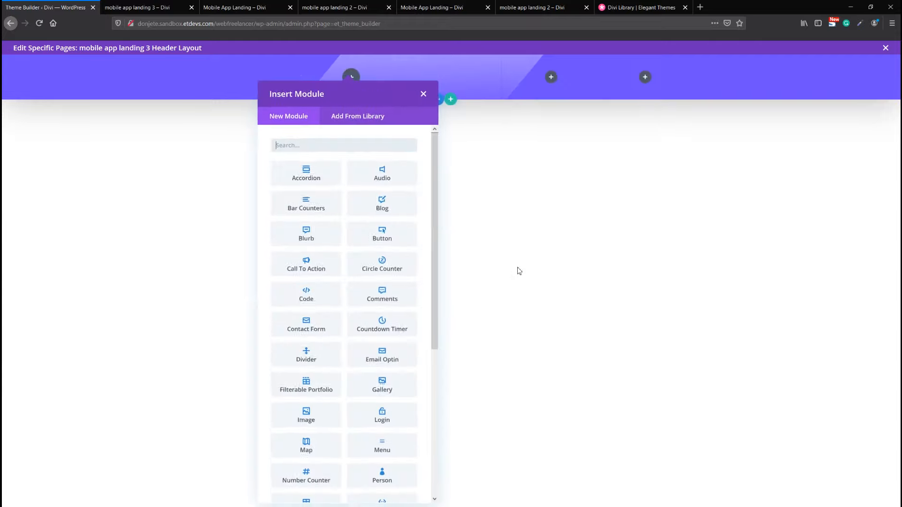
left_click(421, 94)
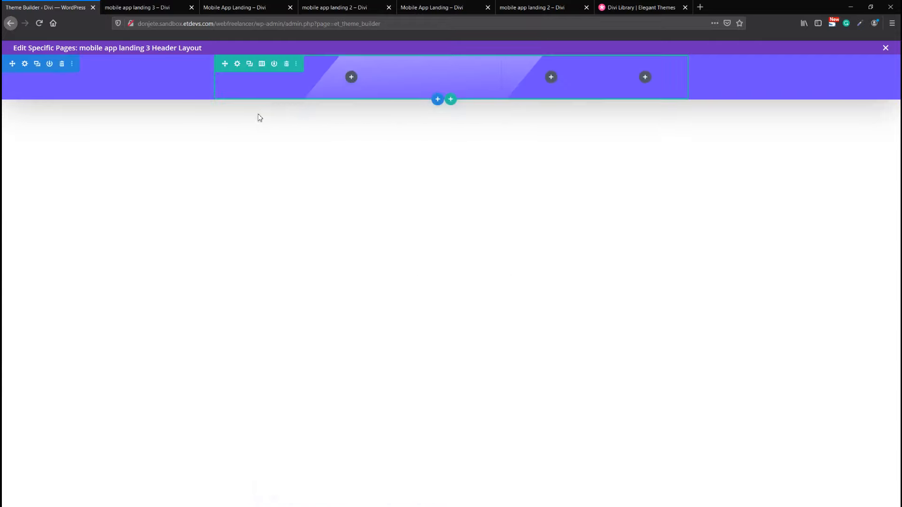
Enable a custom gutter width for the new row and set it to 2
left_click(235, 64)
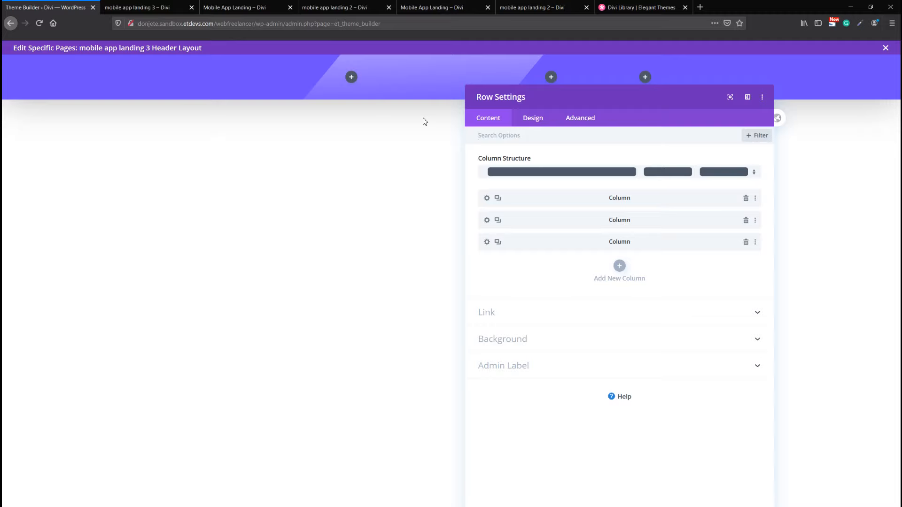
left_click(530, 119)
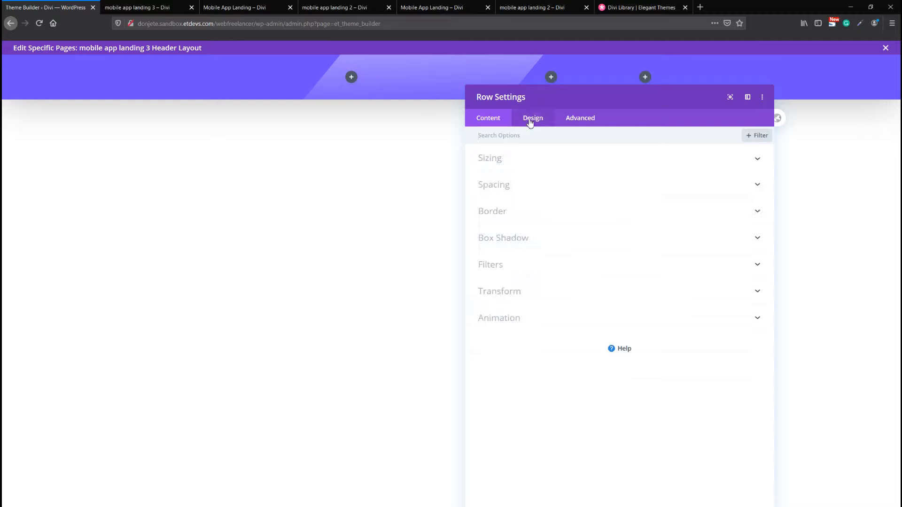
left_click(518, 156)
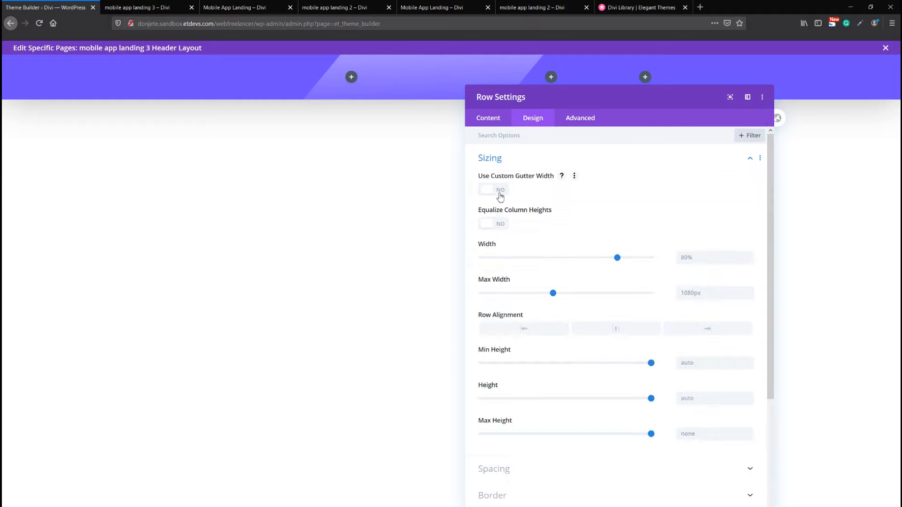
left_click(493, 189)
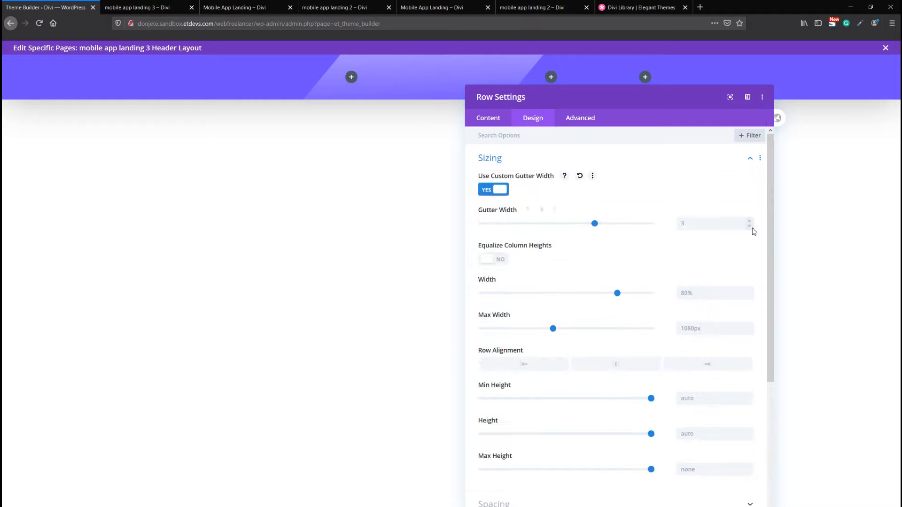
left_click(751, 228)
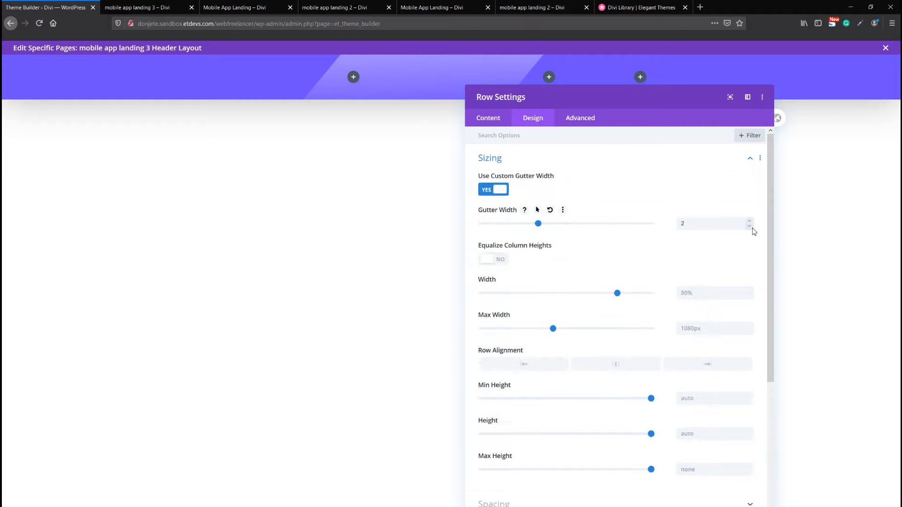
Set both the row's width and max width to 100%
left_click(706, 296)
type("100%")
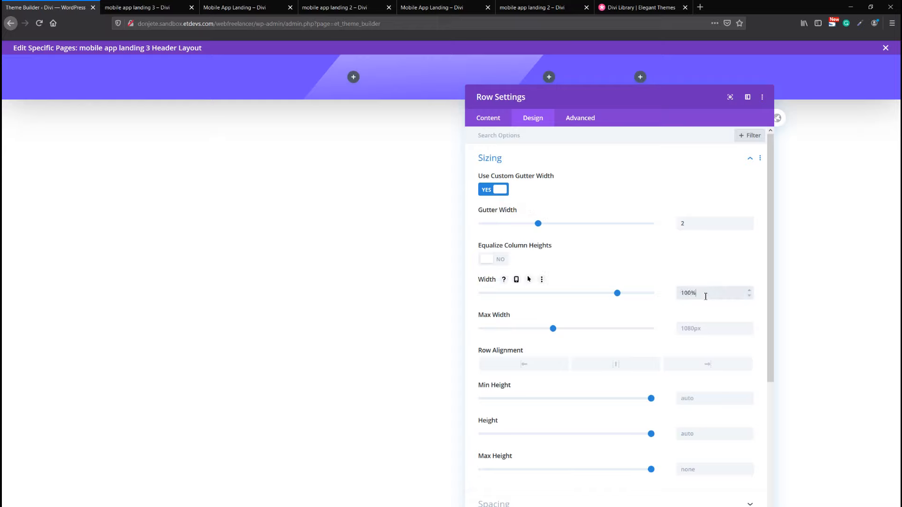
key("Tab")
type("100%")
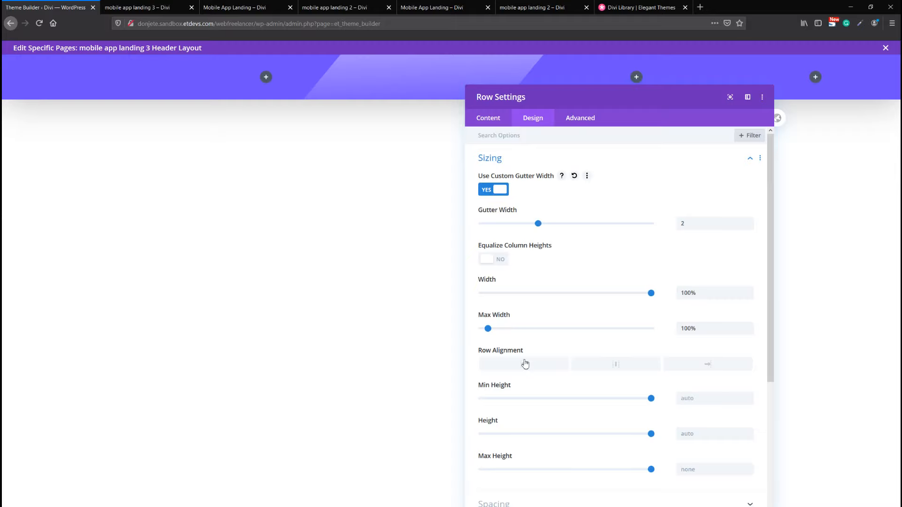
Set the row's top padding to 20px and link the bottom padding to the same value
scroll(530, 397, "down", 3)
left_click(523, 438)
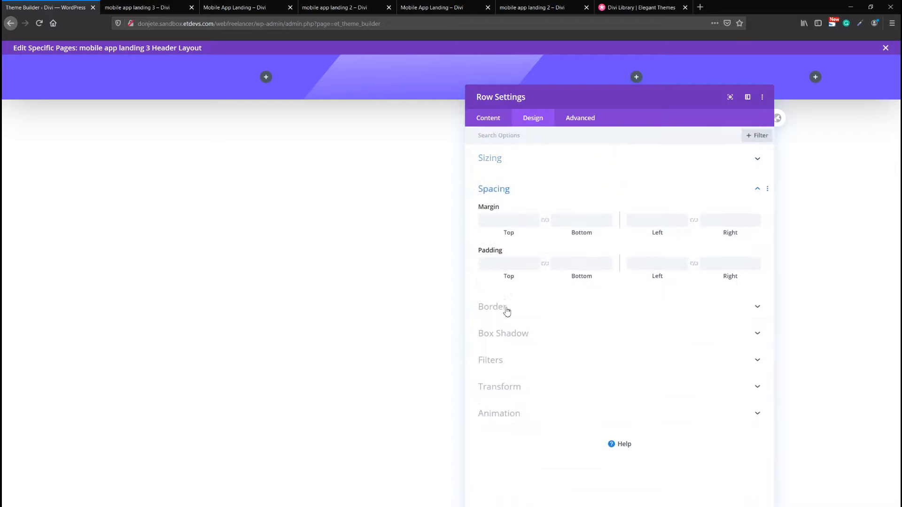
left_click(504, 265)
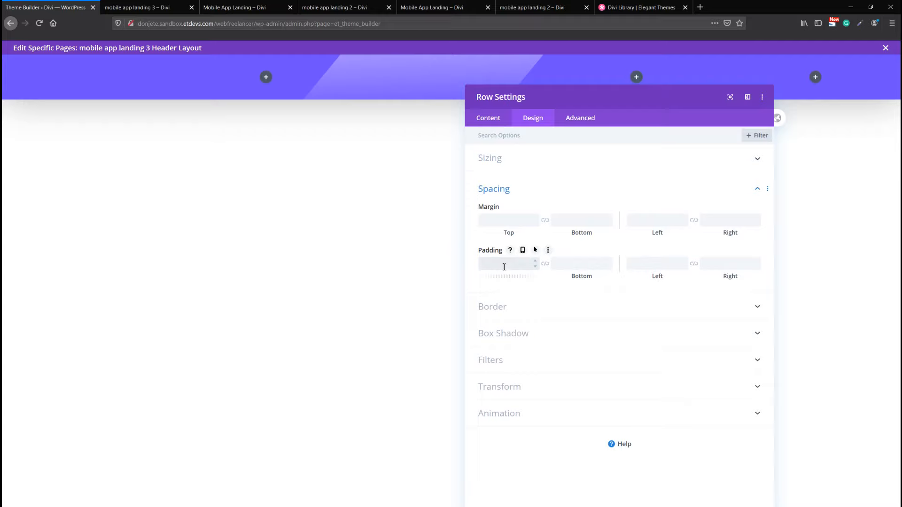
type("20px")
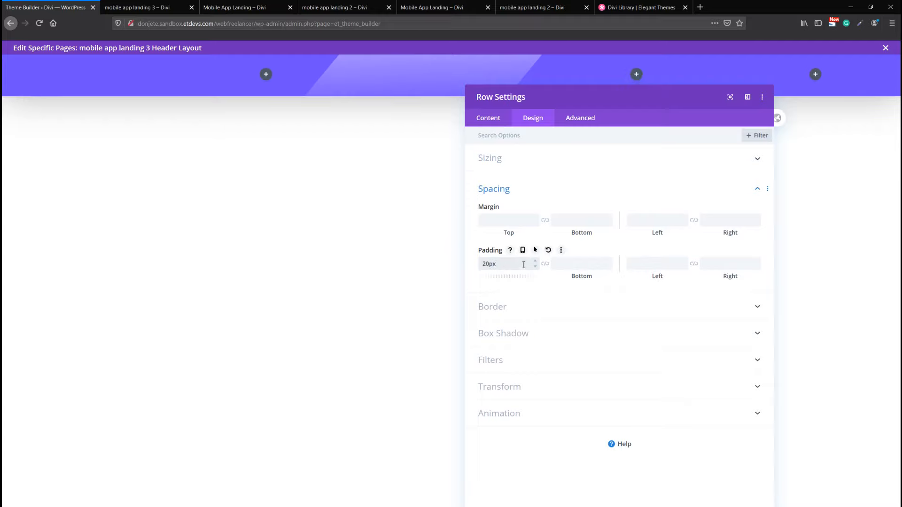
left_click(545, 264)
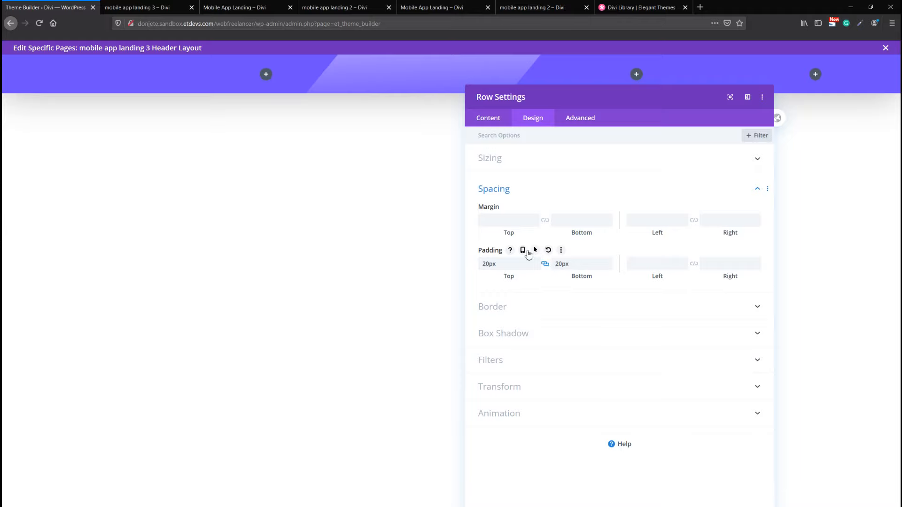
Enable responsive padding for the row and set its tablet top and bottom padding to 0px
left_click(523, 250)
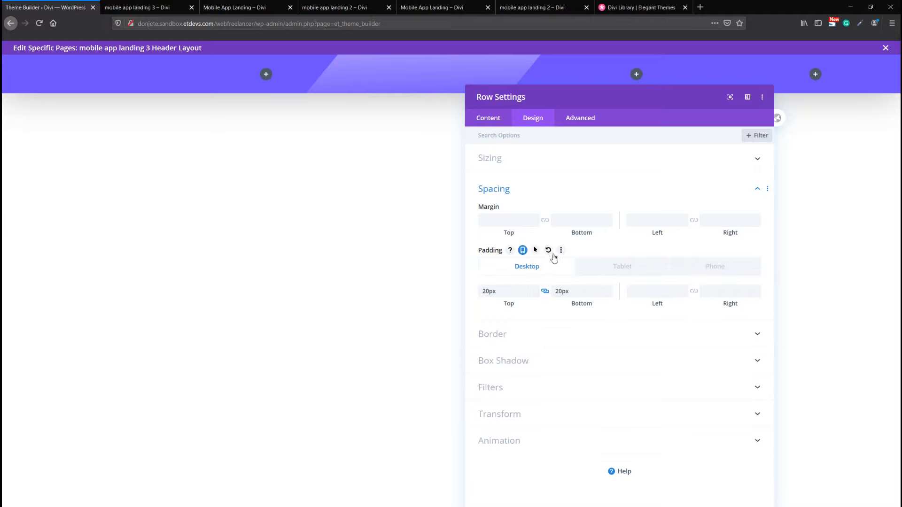
left_click(578, 266)
left_click(507, 289)
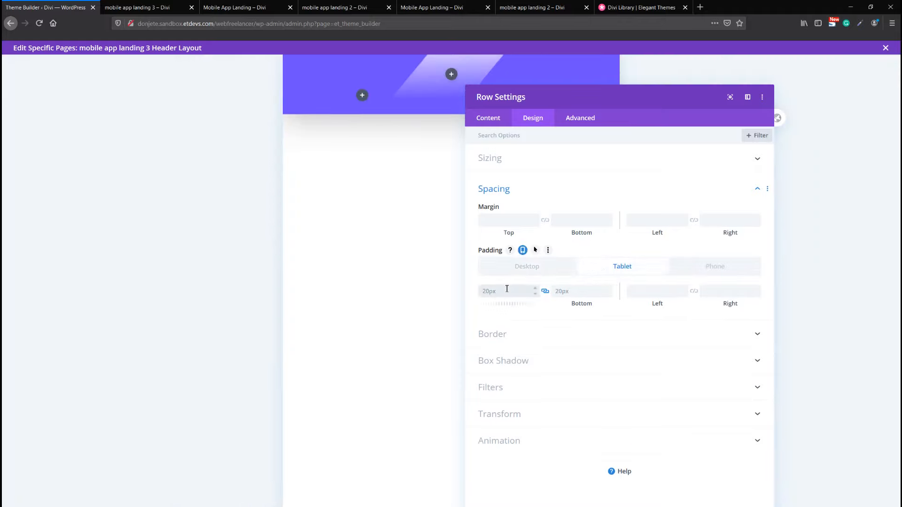
type("0px")
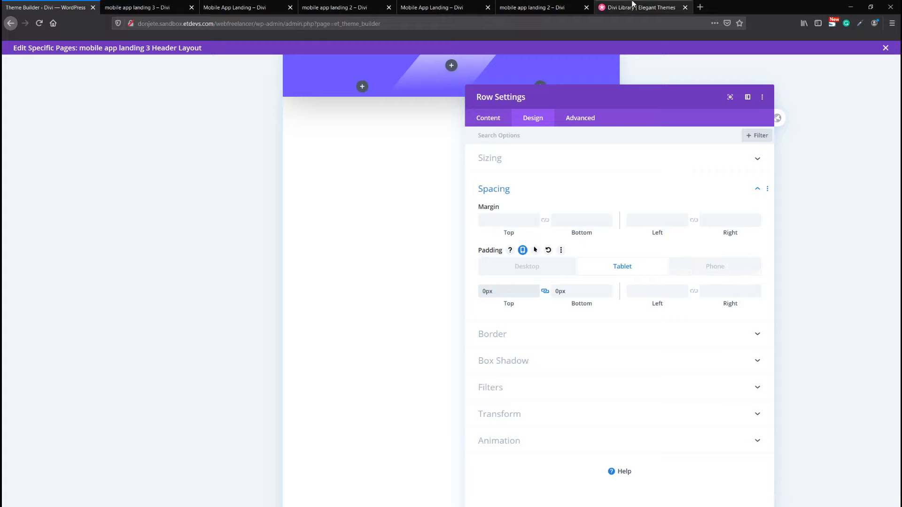
Add the CSS "display: flex; align-items: center;" to the row's main element
left_click(577, 120)
left_click(547, 184)
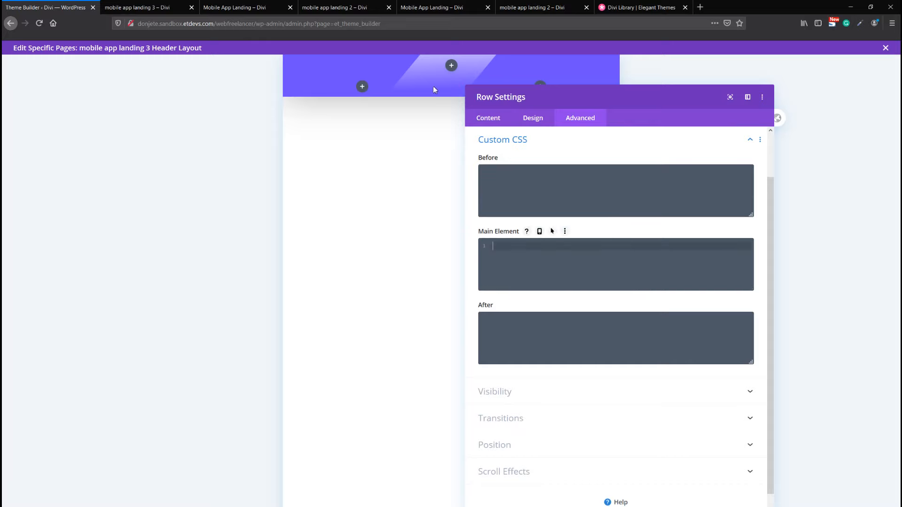
left_click(357, 14)
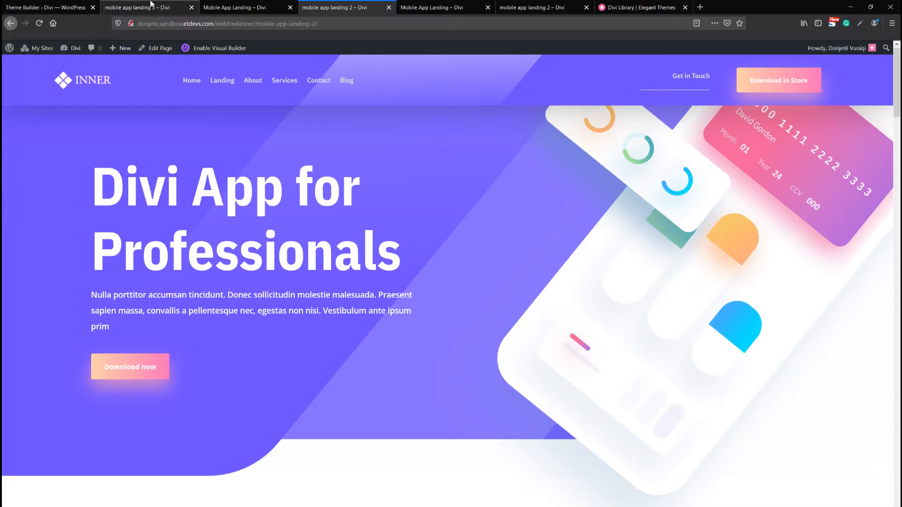
left_click(254, 6)
left_click(167, 6)
left_click(49, 6)
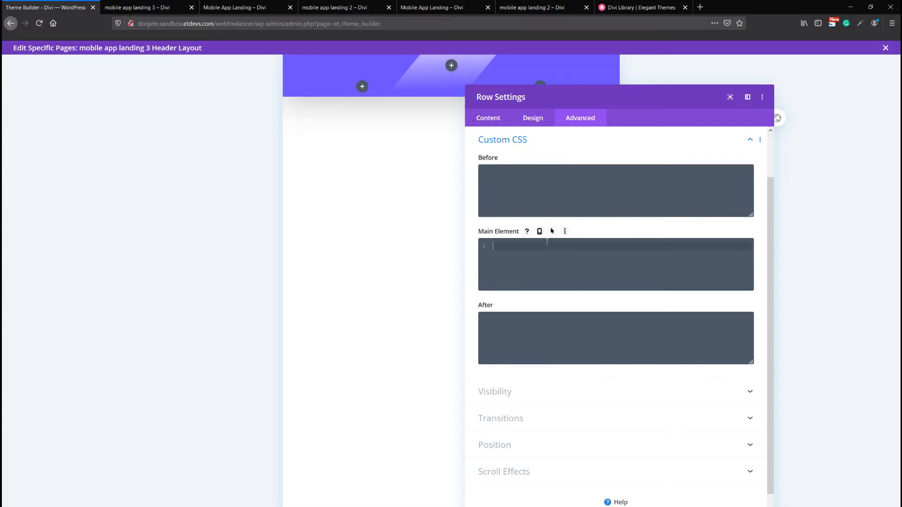
type("display:")
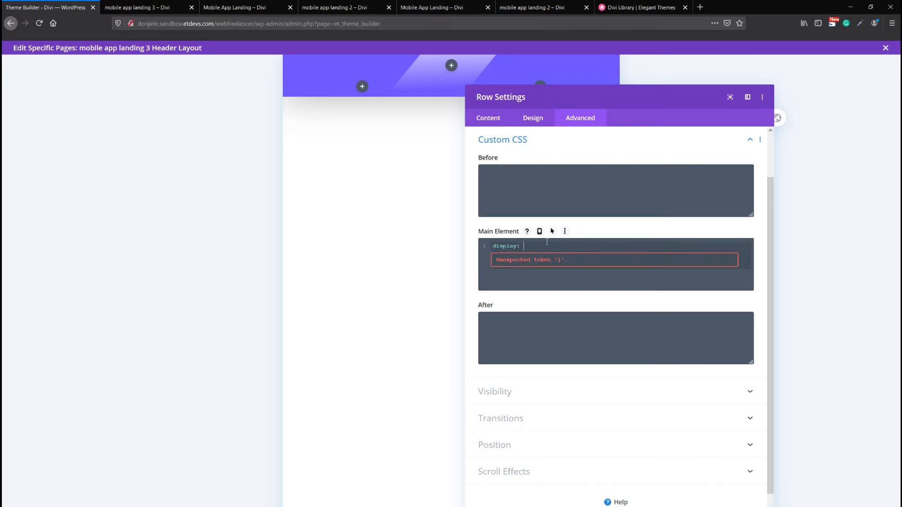
type("lex;")
key("Return")
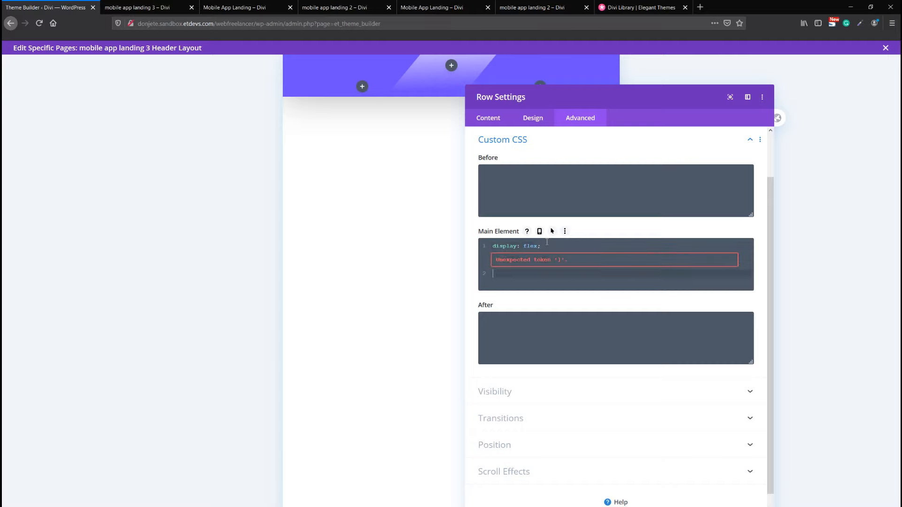
type("align-items-")
type("center;")
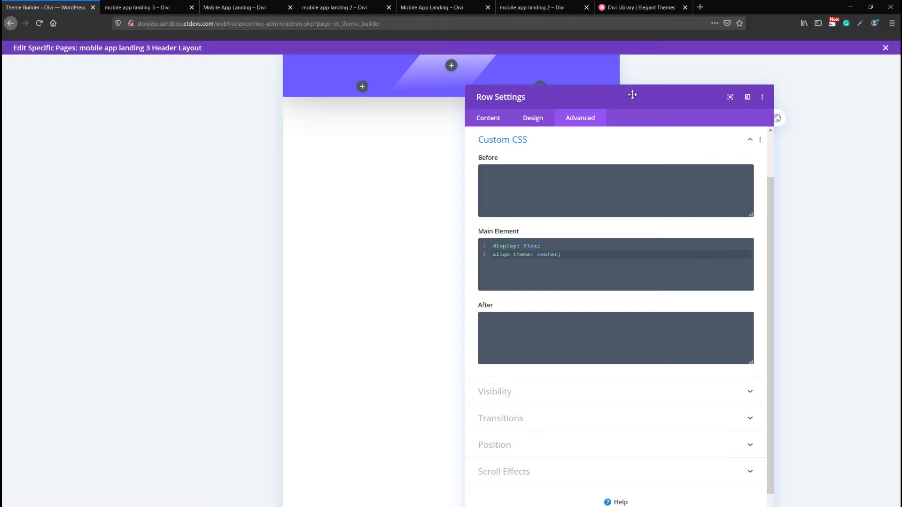
Examine the finished header on the reference landing page in desktop and mobile view, including its mobile menu, and return to the Theme Builder
left_click(217, 3)
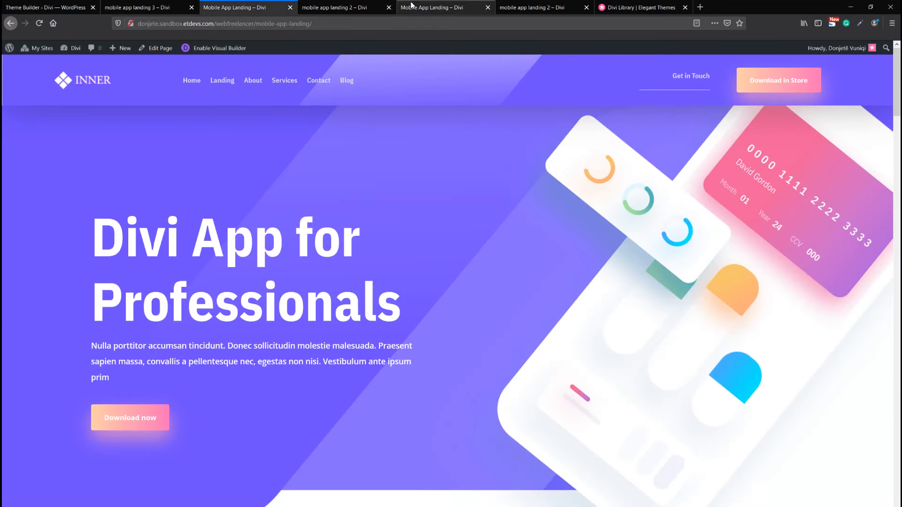
left_click(437, 7)
left_click(206, 59)
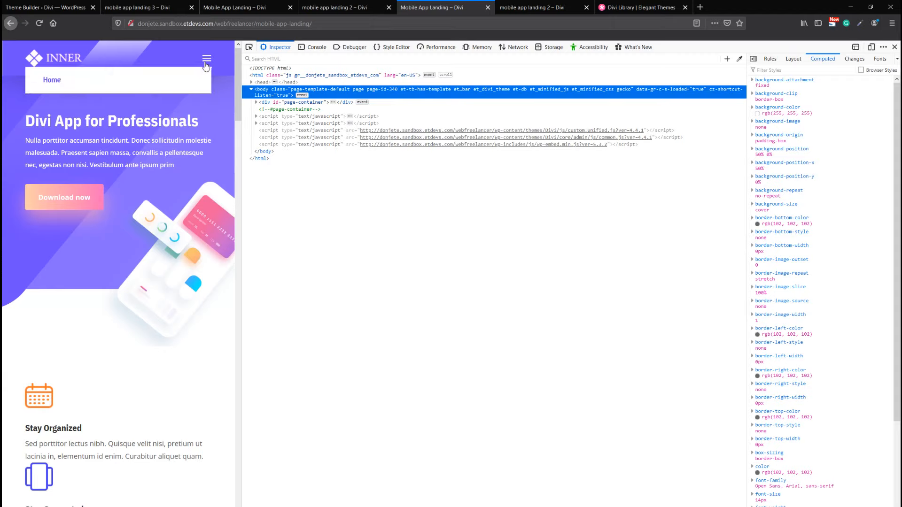
left_click(206, 63)
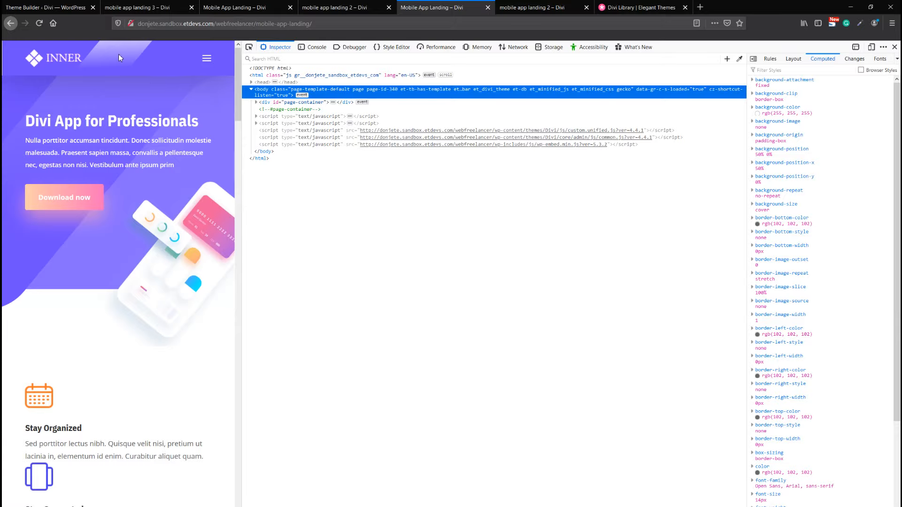
left_click(69, 6)
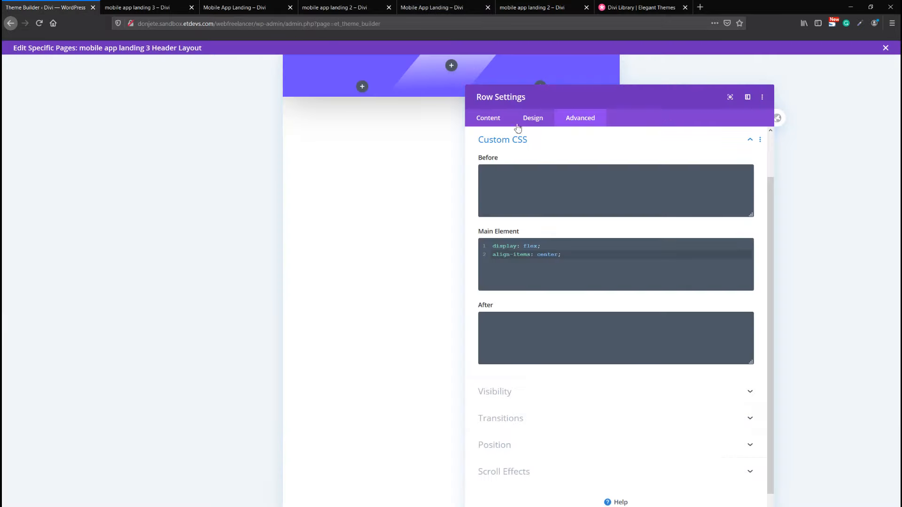
Disable the row's second column on phone and tablet through its visibility settings
left_click(489, 119)
left_click(490, 221)
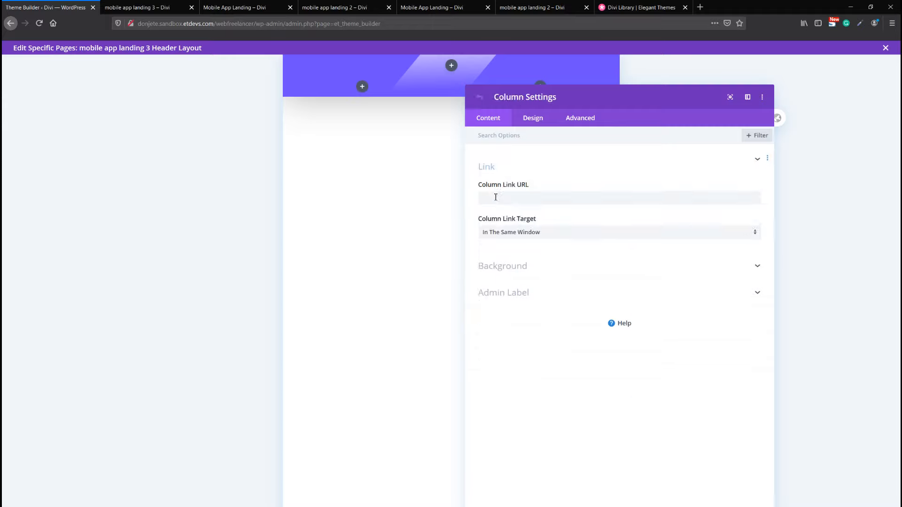
left_click(580, 119)
left_click(528, 270)
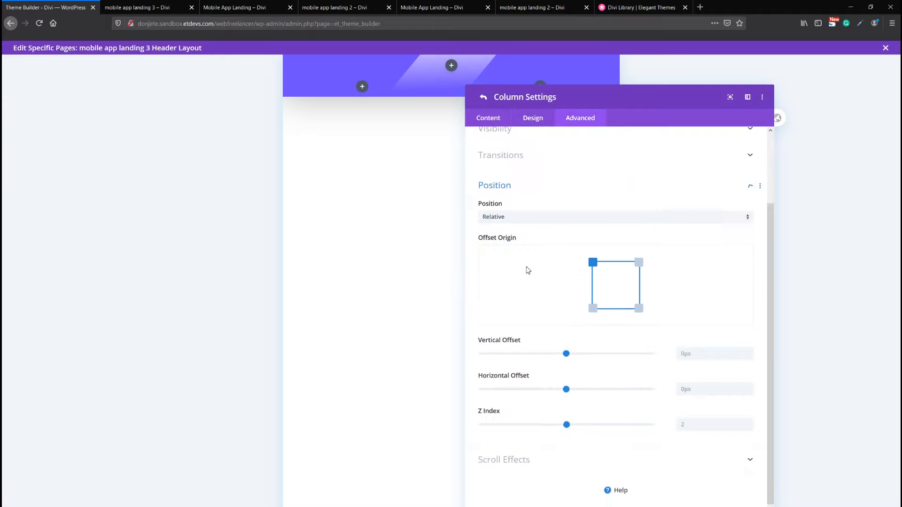
scroll(531, 171, "up", 1)
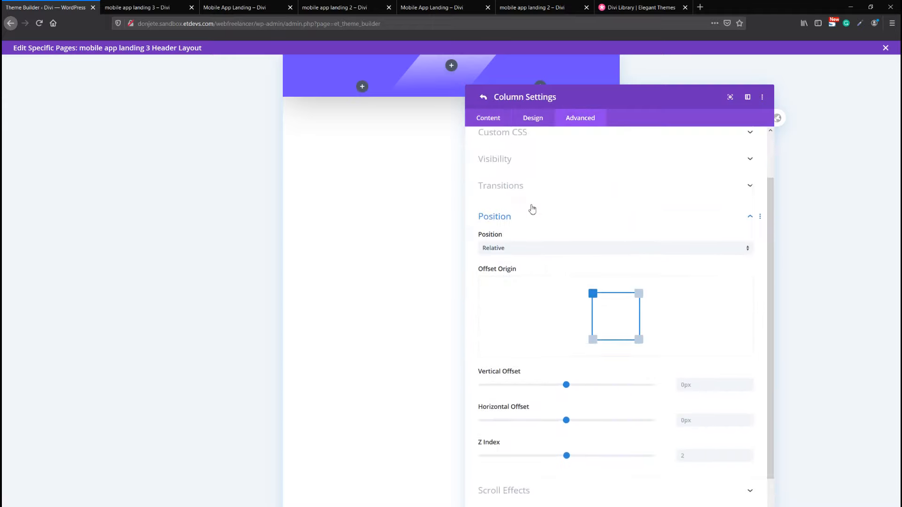
left_click(542, 169)
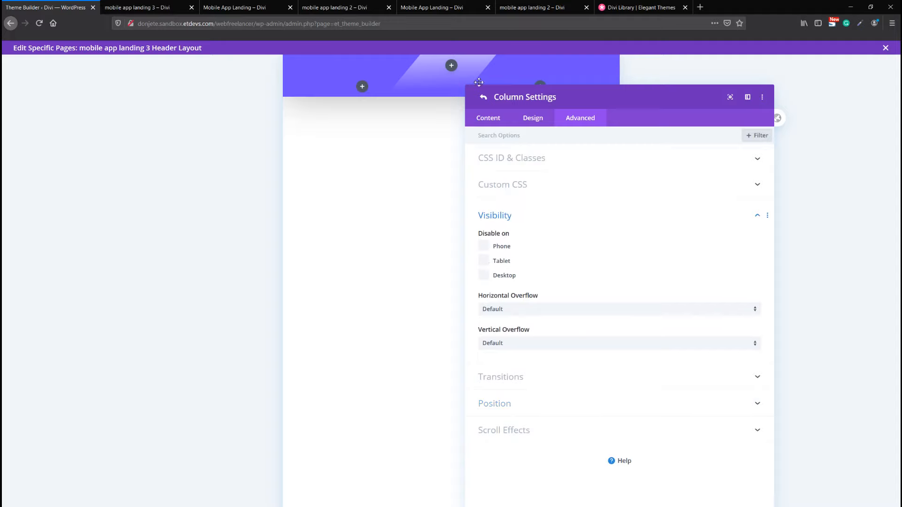
left_click(483, 261)
left_click(484, 246)
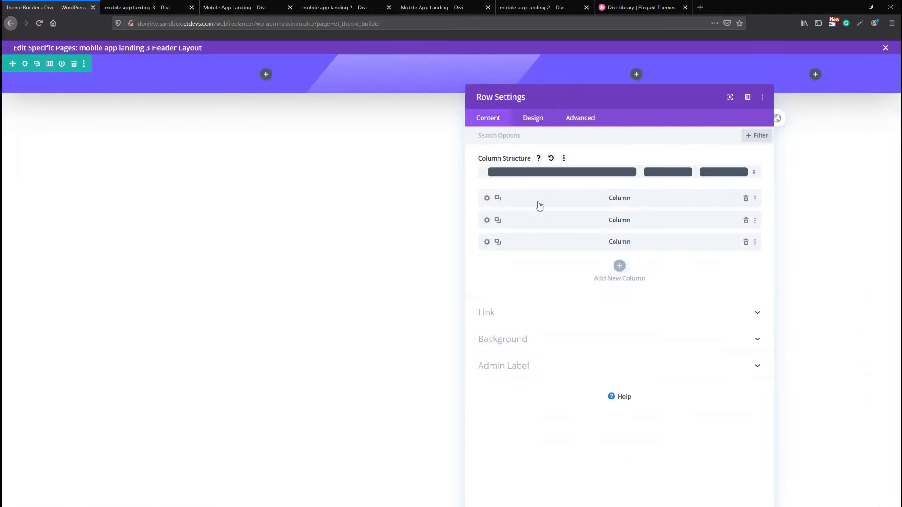
Disable the row's third column on phone and tablet as well, and save and close the row settings
left_click(540, 205)
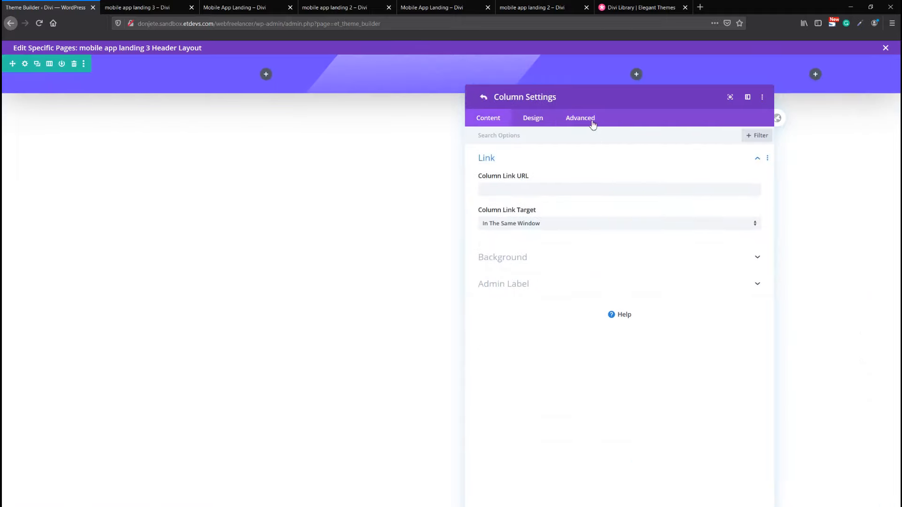
left_click(592, 119)
left_click(542, 219)
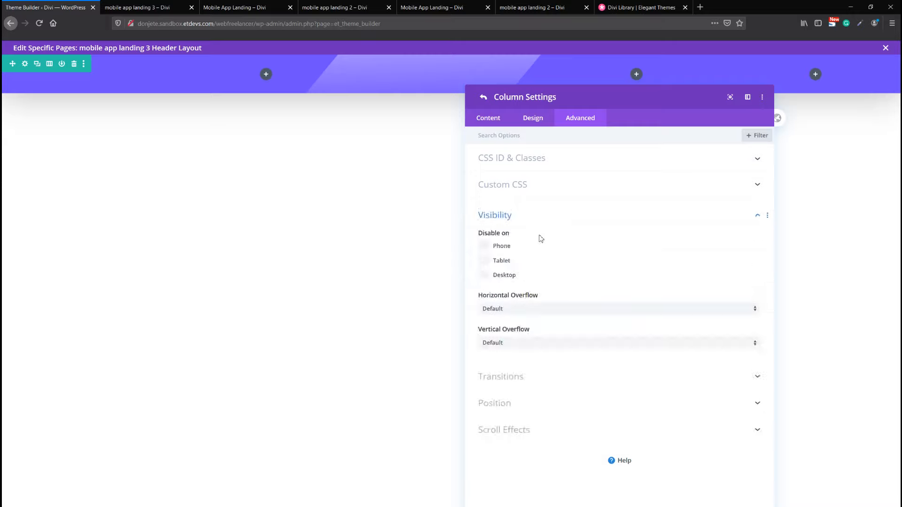
left_click(484, 261)
left_click(484, 246)
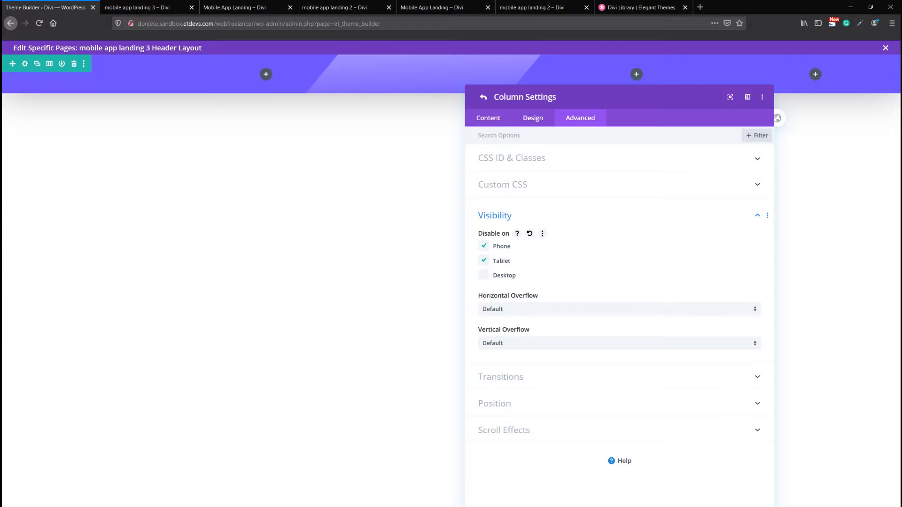
key("Return")
key("Return")
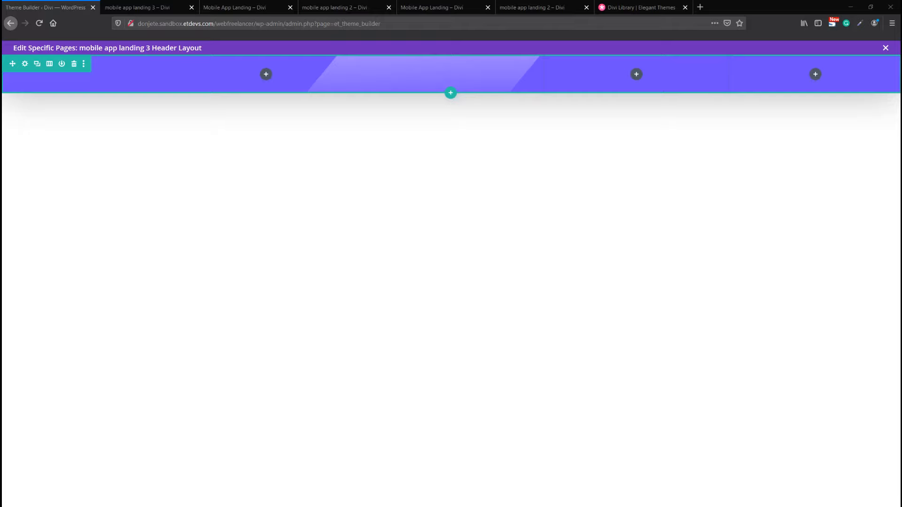
Insert a Menu module into the first column of the header row
left_click(265, 75)
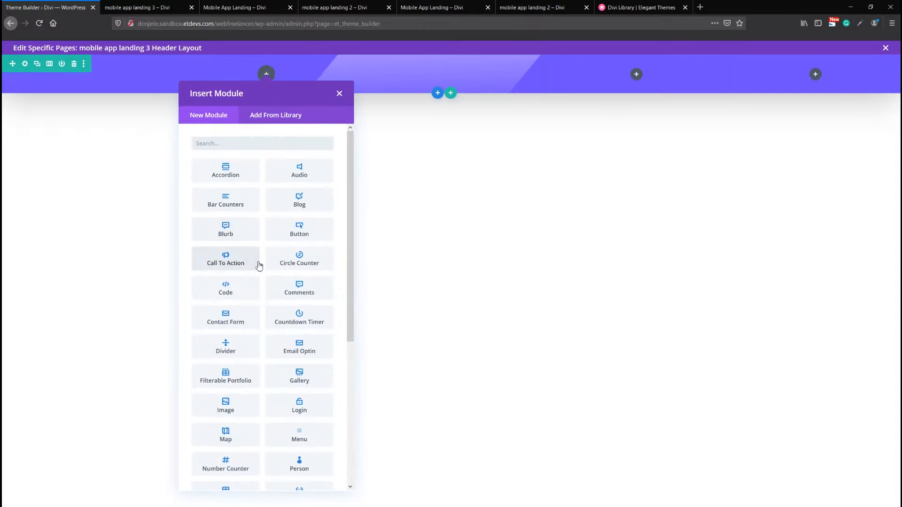
type("menu")
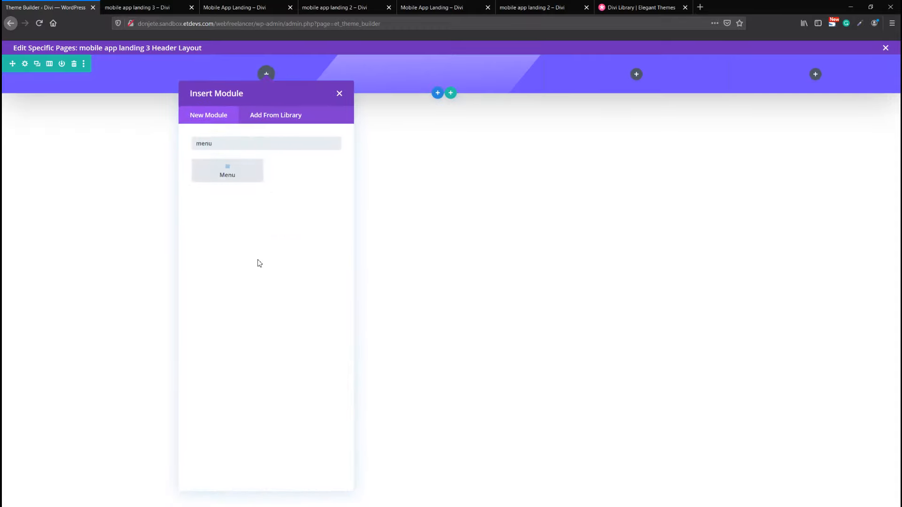
key("Return")
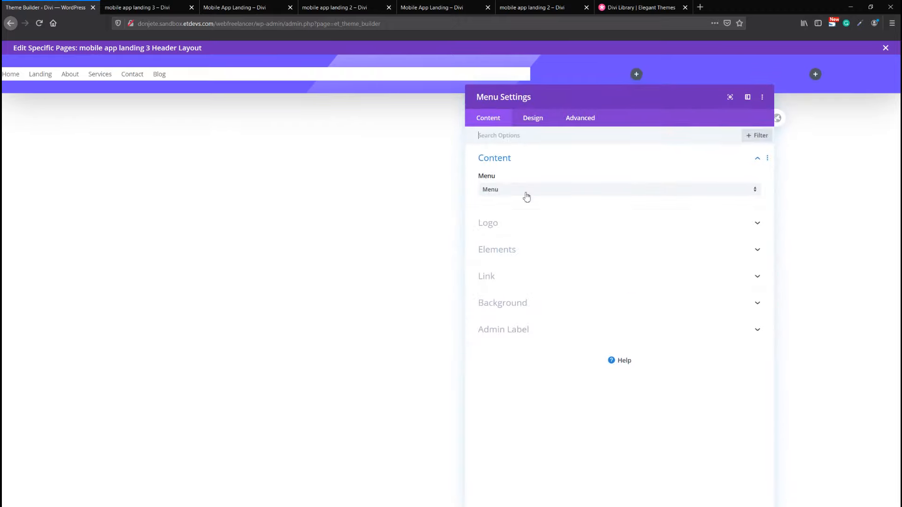
Set the Menu module's logo to the white INNER logo image from the media library
left_click(508, 224)
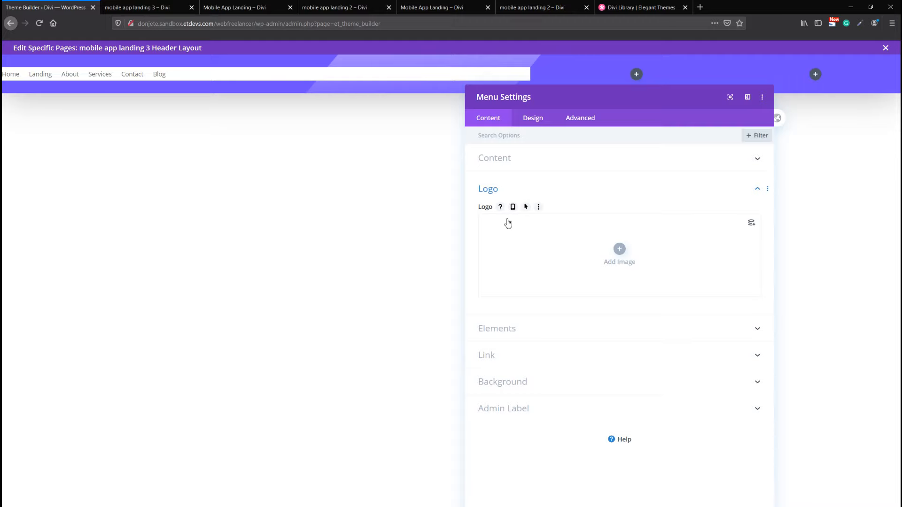
left_click(594, 272)
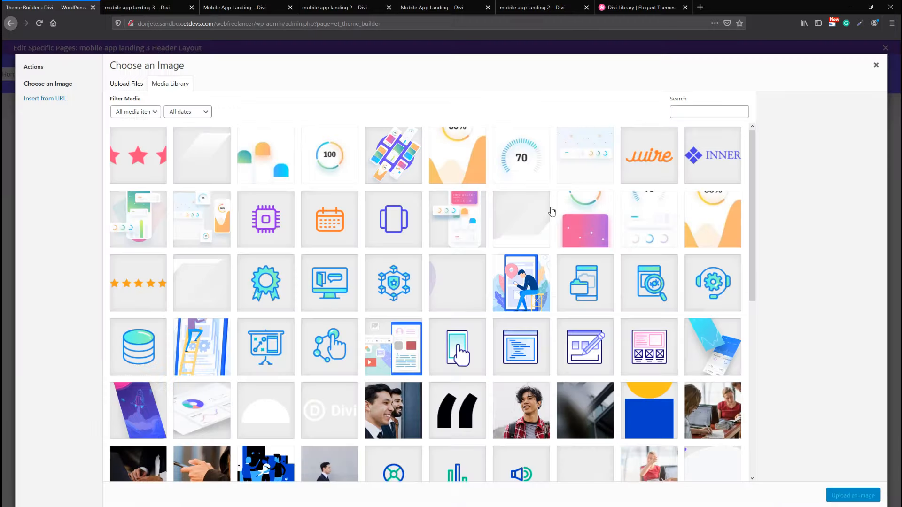
scroll(455, 231, "down", 5)
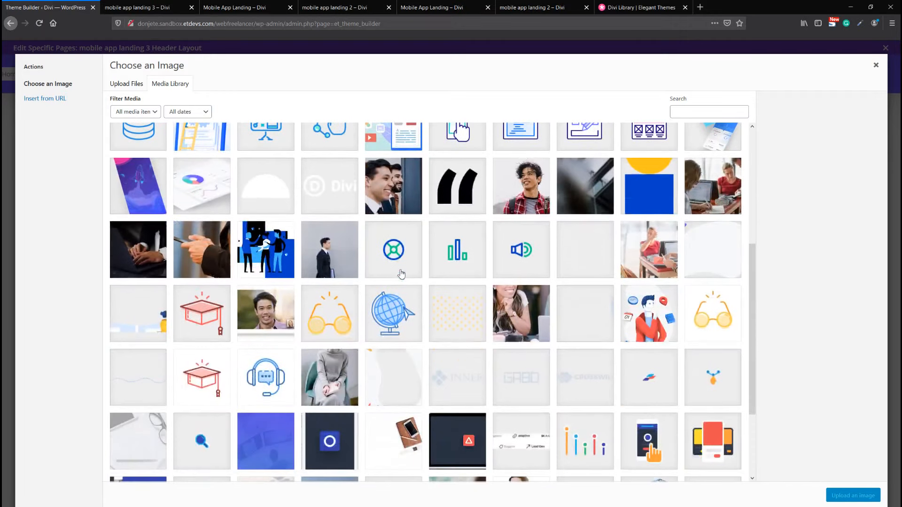
scroll(453, 359, "up", 4)
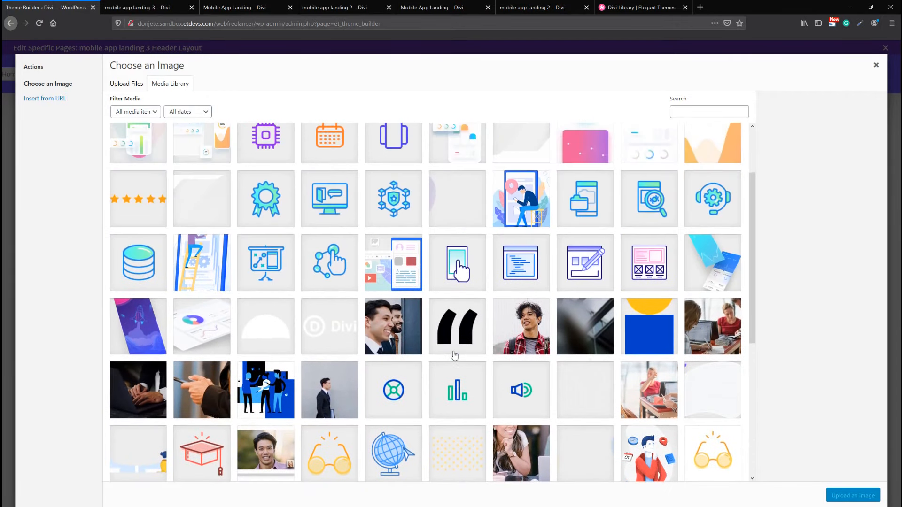
scroll(449, 337, "up", 2)
scroll(465, 301, "down", 4)
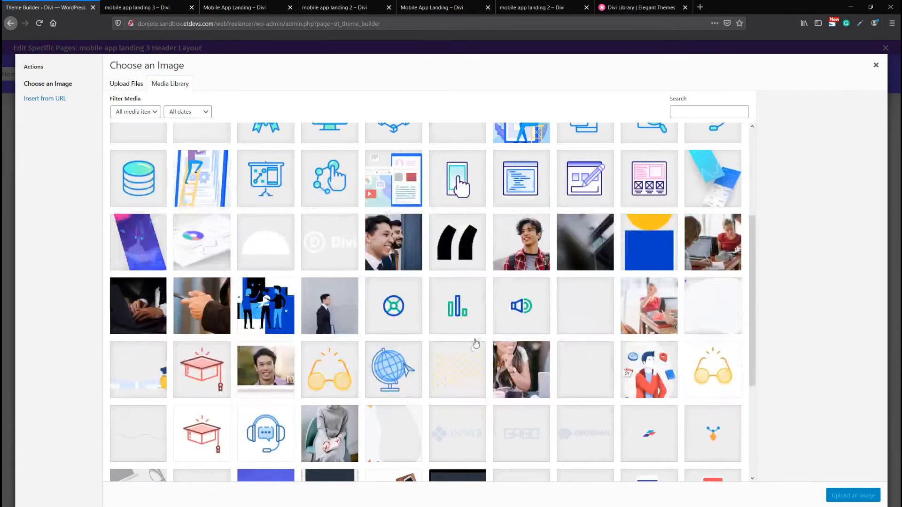
left_click(452, 428)
left_click(851, 495)
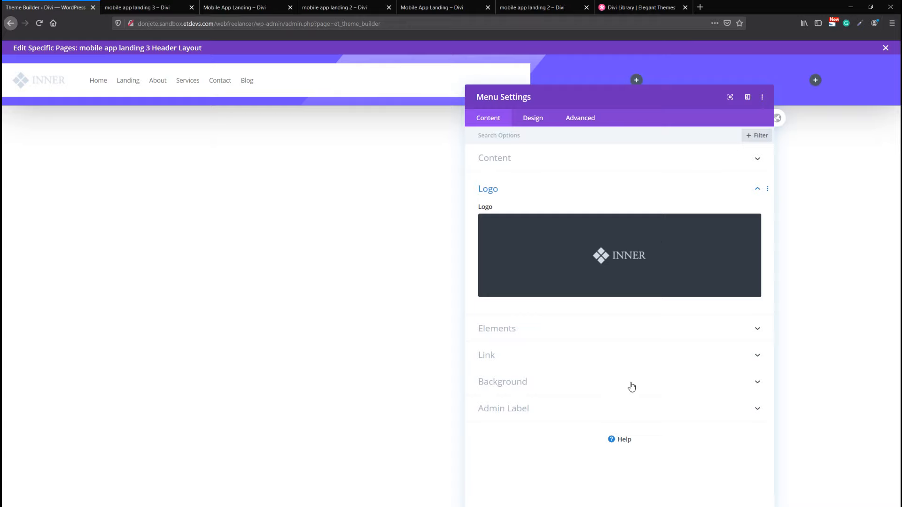
Remove the Menu module's background color, paste the copied Menu Text styles onto it, and save the module
left_click(631, 382)
left_click(741, 329)
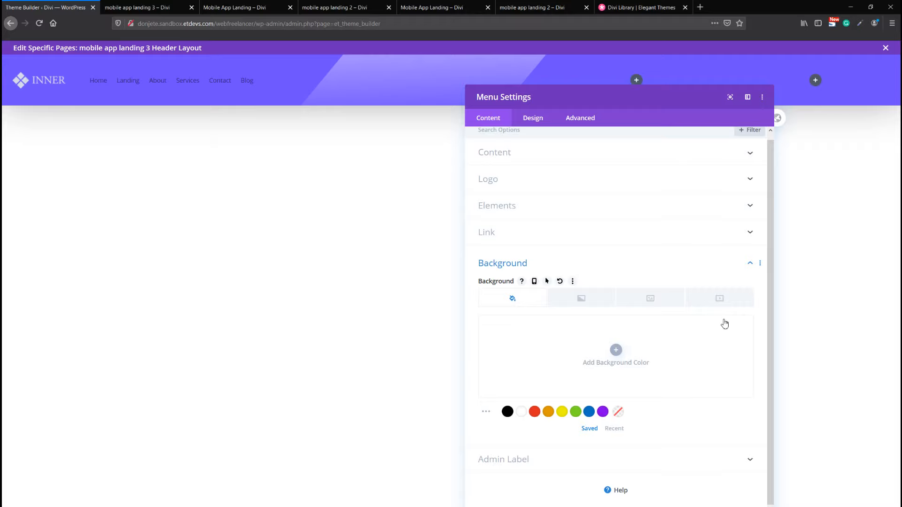
left_click(528, 120)
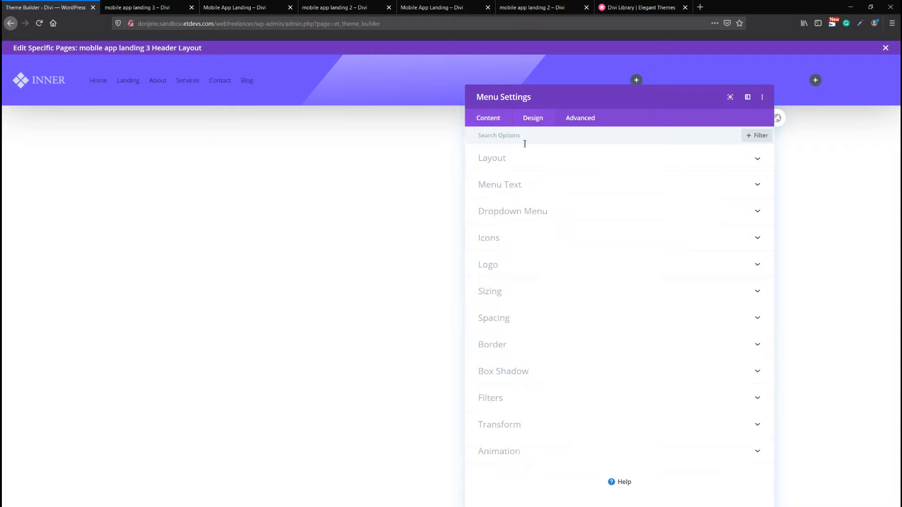
left_click(518, 164)
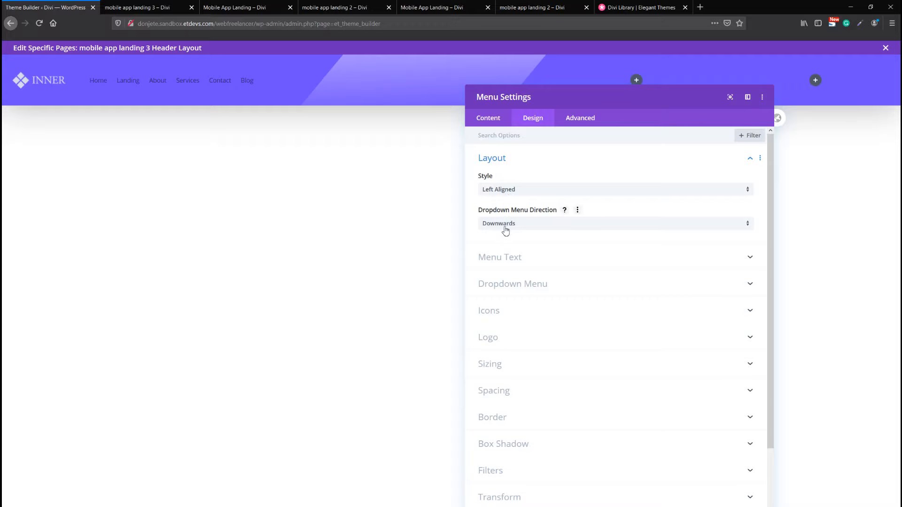
left_click(523, 259)
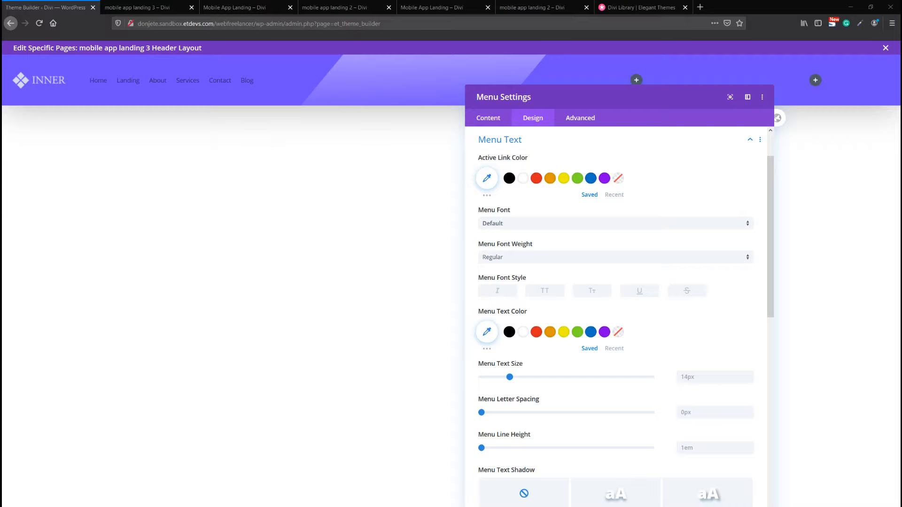
right_click(565, 144)
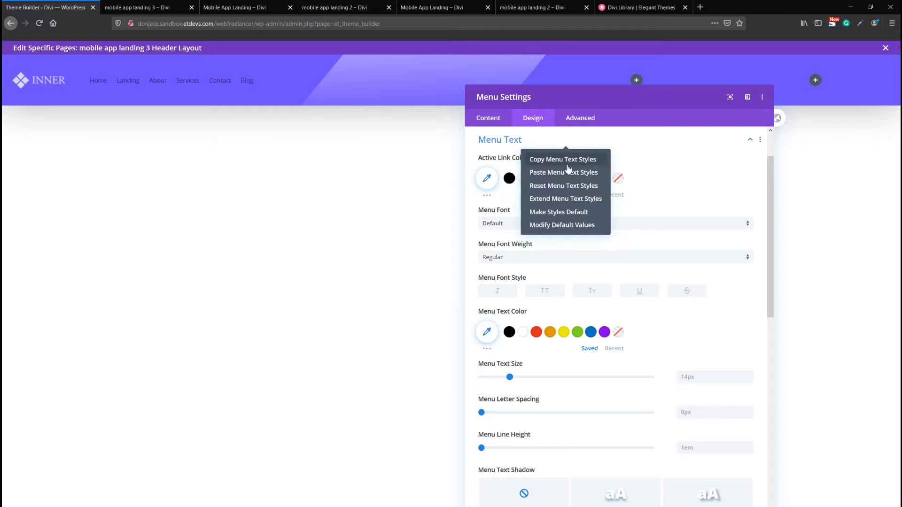
left_click(566, 172)
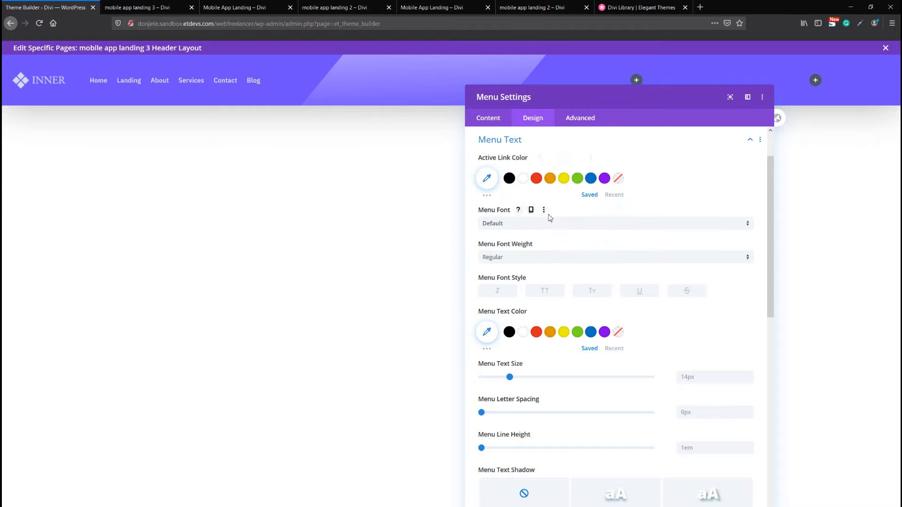
left_click(718, 506)
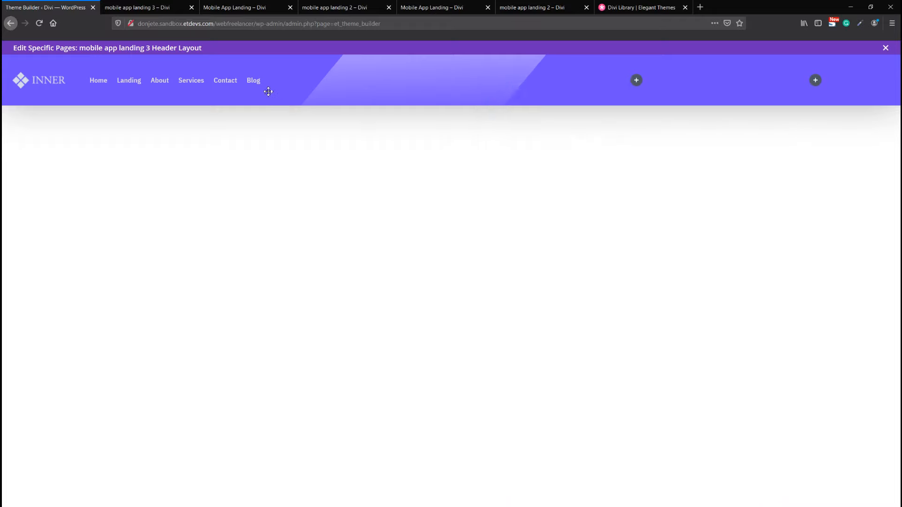
Reopen the Menu module's design settings and review the pasted menu font, weight, text color and responsive text size
left_click(250, 88)
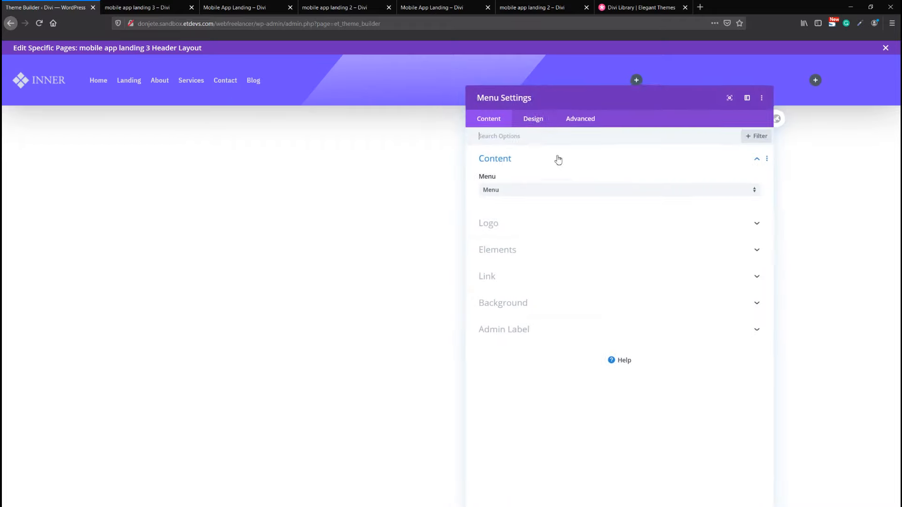
left_click(534, 120)
left_click(516, 184)
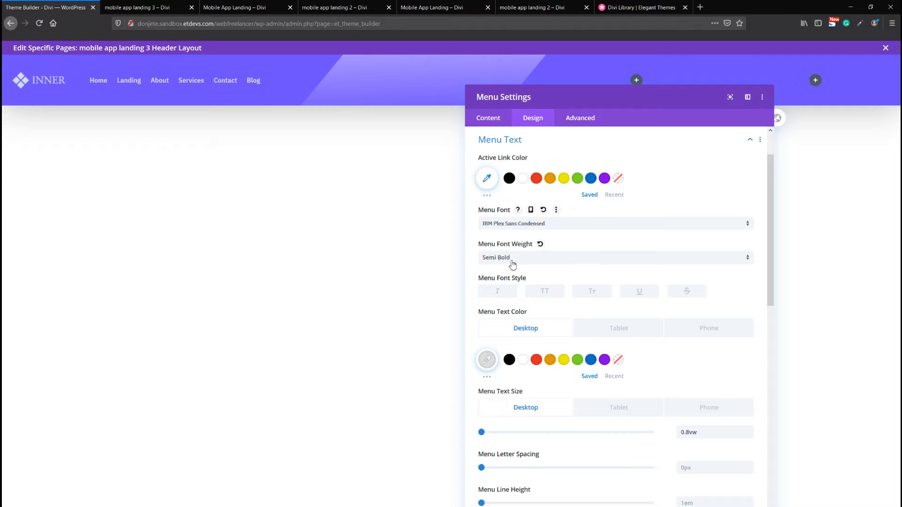
scroll(528, 315, "down", 3)
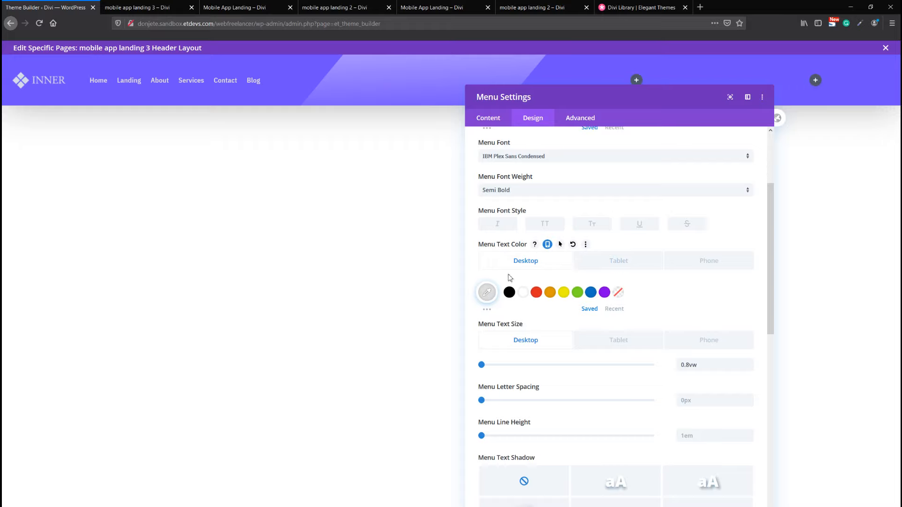
scroll(548, 311, "down", 1)
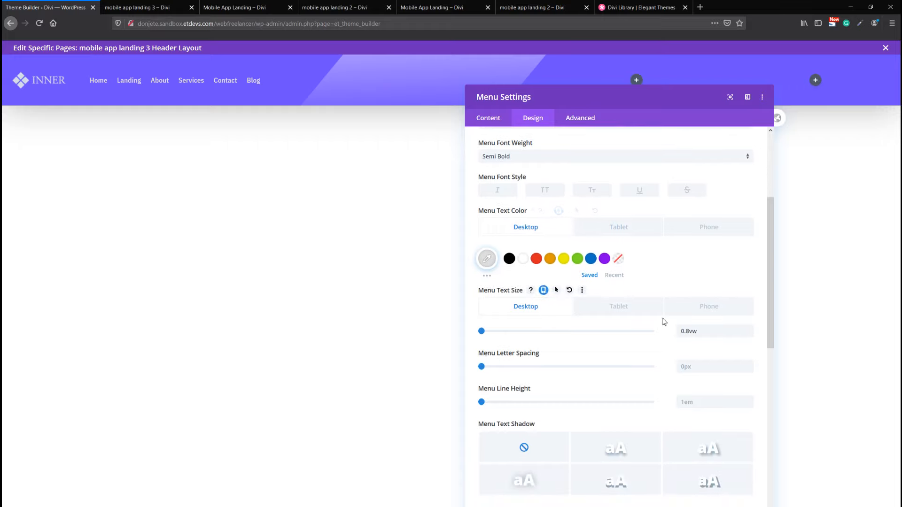
left_click(709, 326)
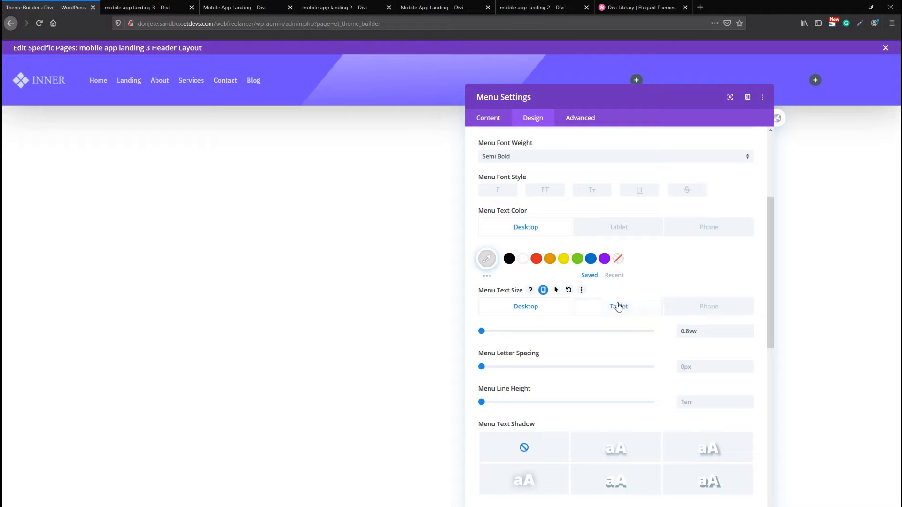
scroll(550, 390, "down", 5)
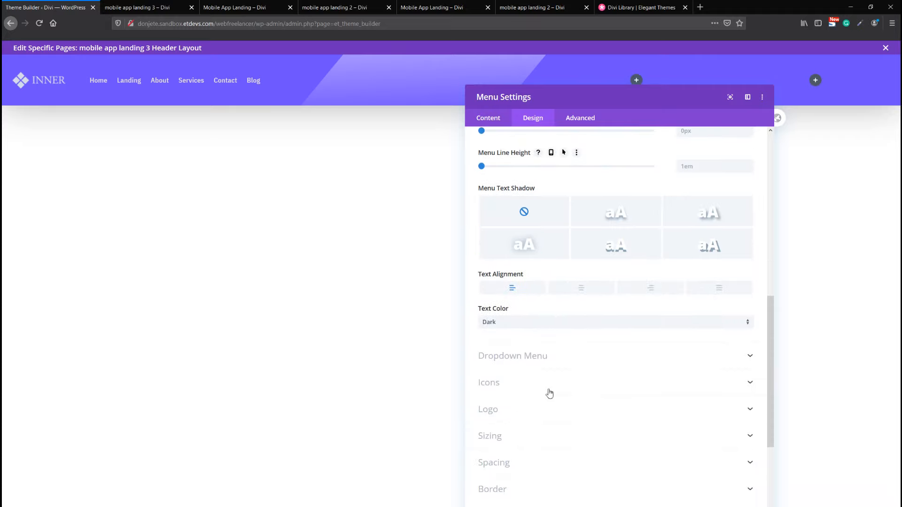
Set the dropdown menu line color to white and check the expanded mobile menu on the mobile app landing 2 page
left_click(559, 362)
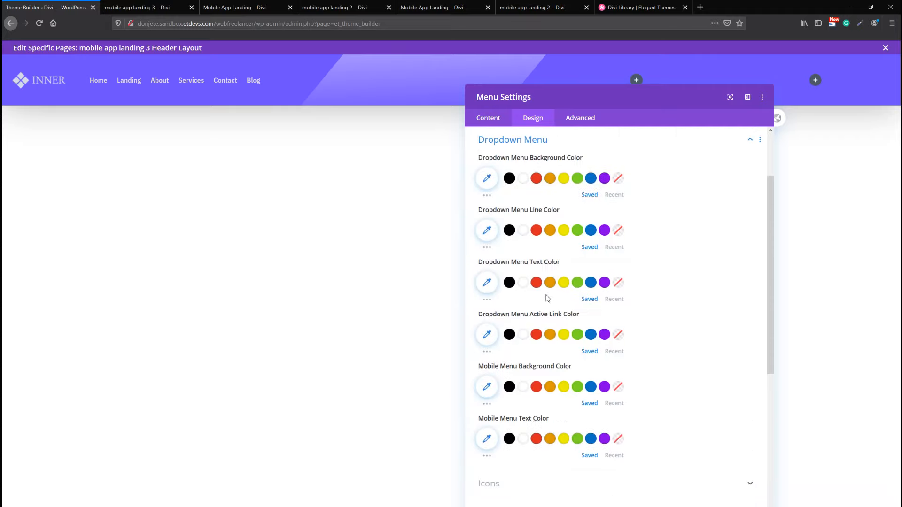
left_click(525, 233)
left_click(530, 7)
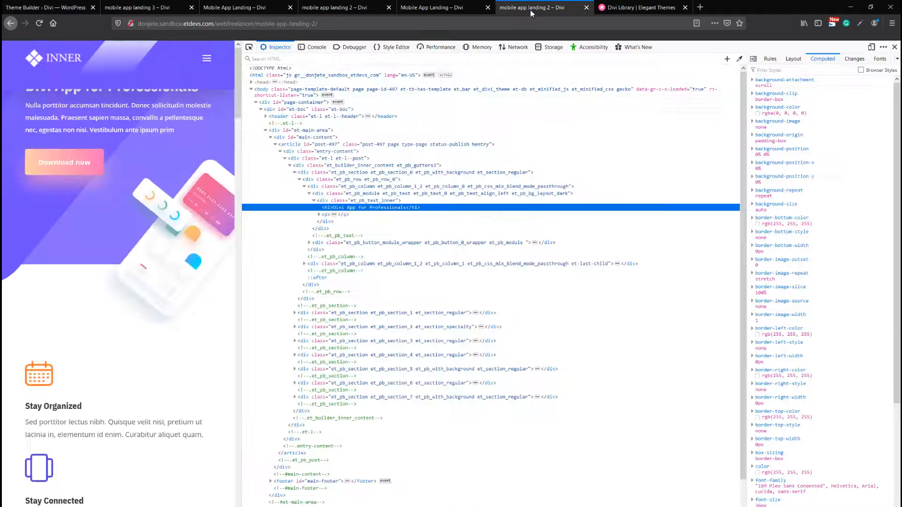
left_click(207, 59)
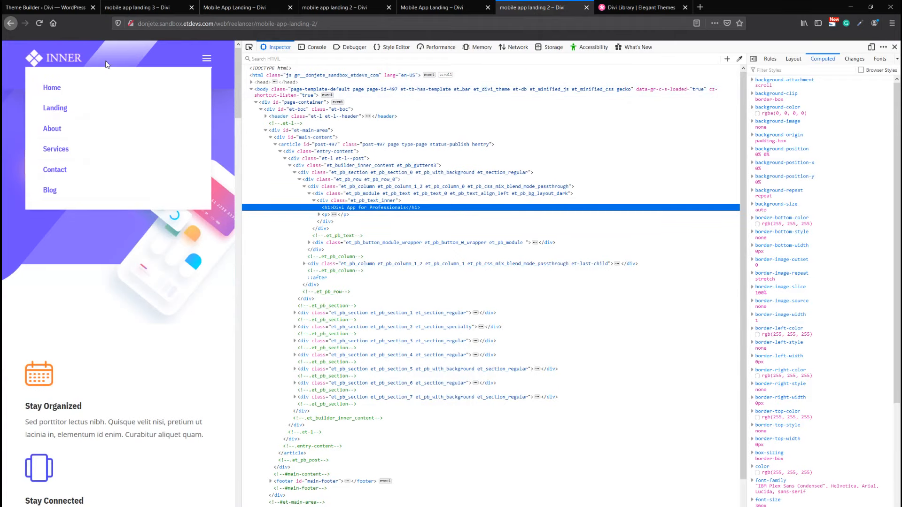
left_click(207, 59)
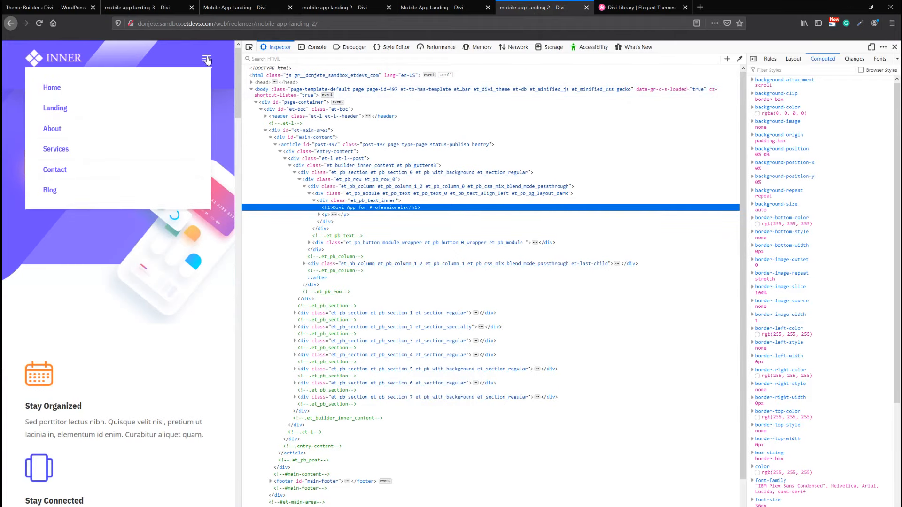
left_click(47, 7)
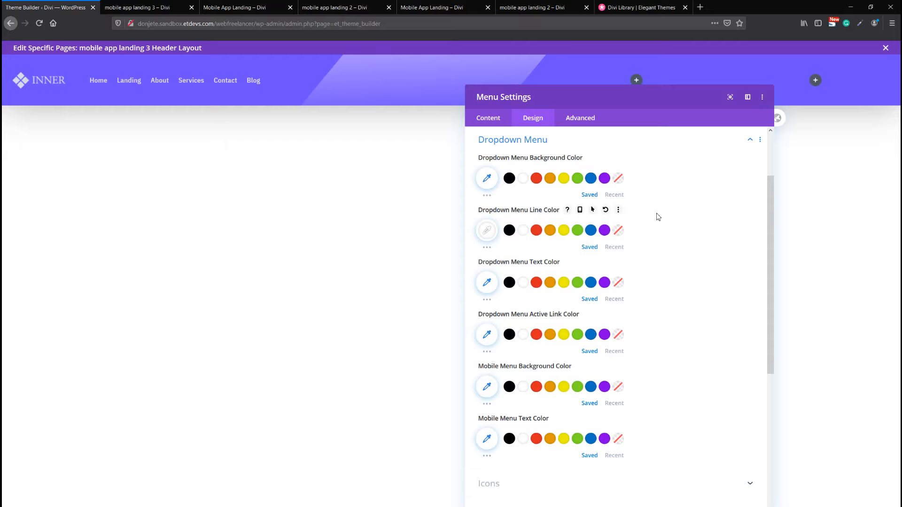
Set the Menu module's hamburger menu icon color to white (#FFFFFF)
scroll(592, 371, "down", 2)
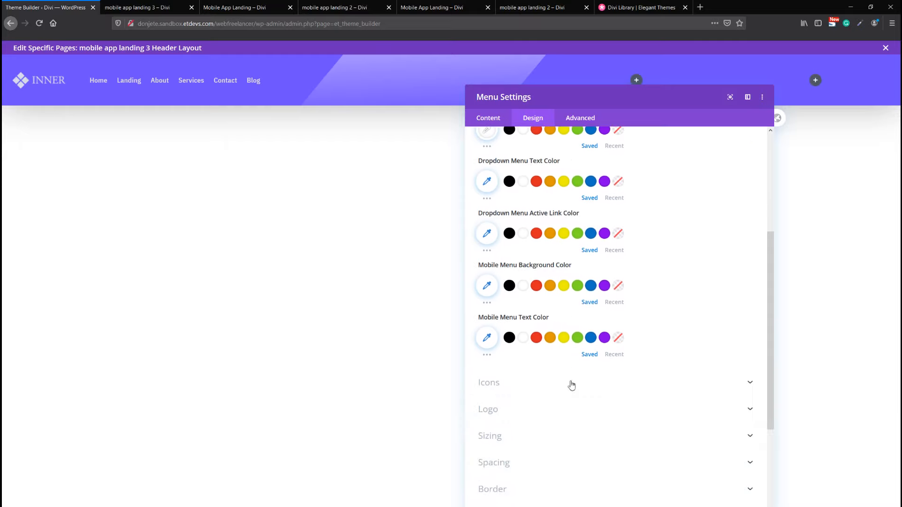
left_click(571, 385)
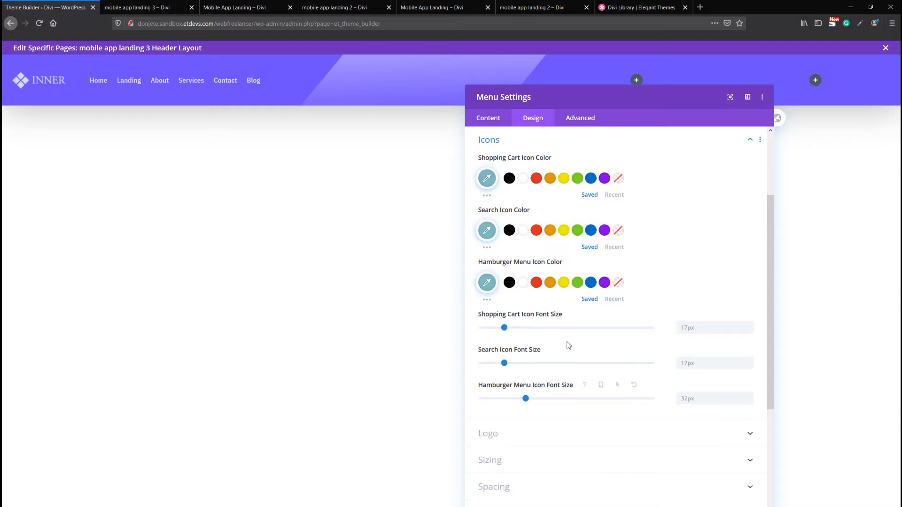
left_click(525, 283)
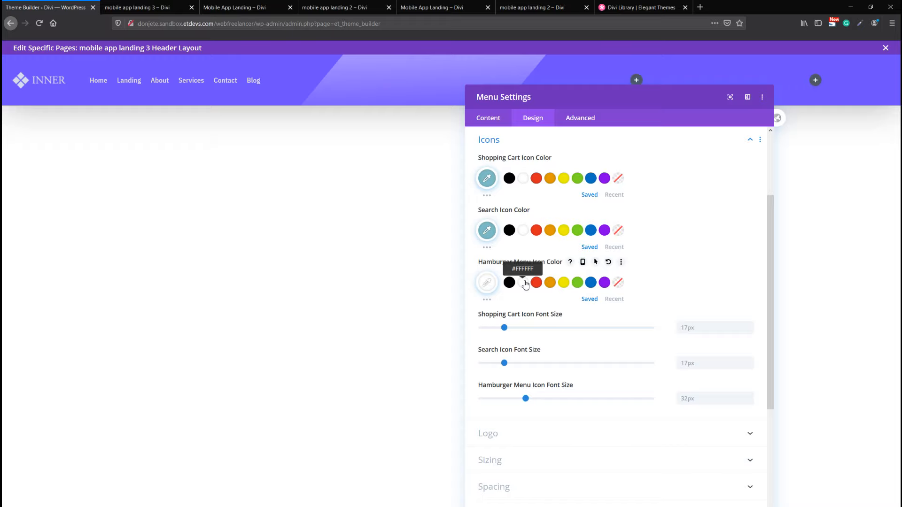
Set the Menu module's bottom margin to 0px and its left margin to 10%
left_click(512, 495)
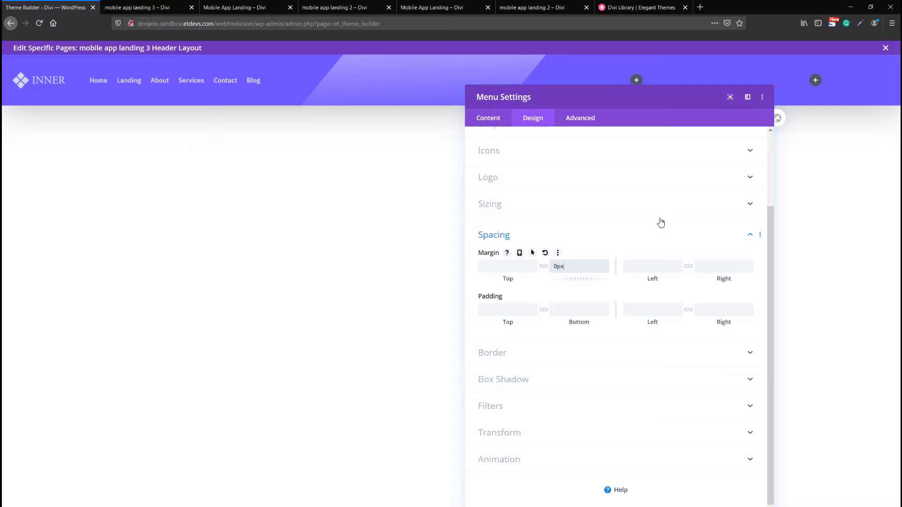
left_click(573, 266)
left_click(629, 262)
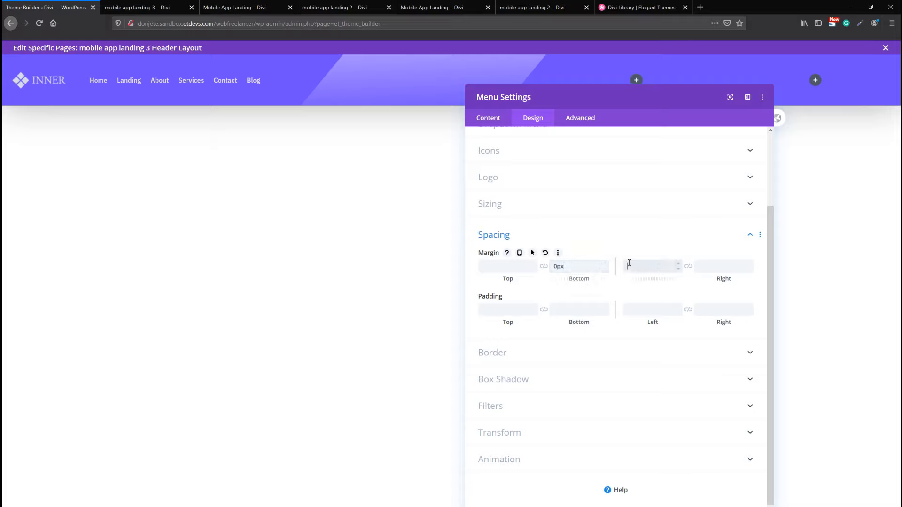
type("10%")
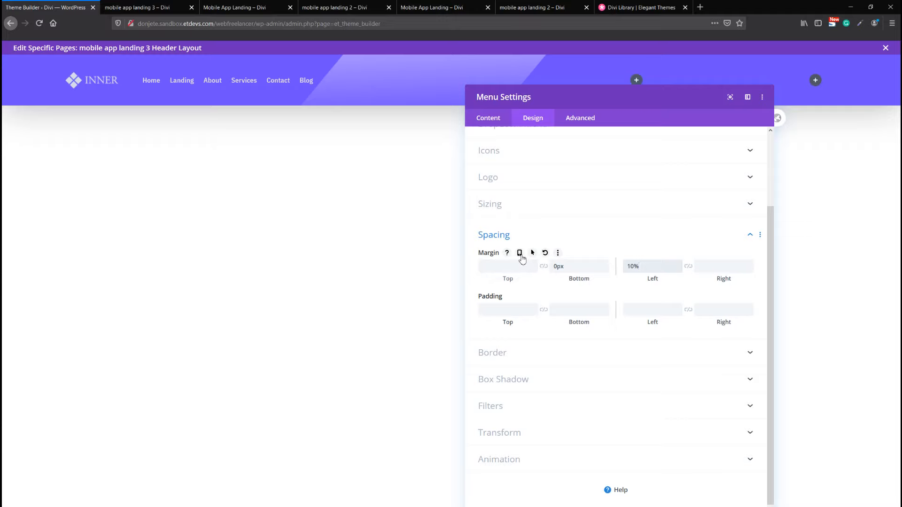
Enable responsive margins for the Menu module, set the tablet right margin to 10%, and return to the desktop values
left_click(519, 253)
left_click(614, 268)
left_click(712, 291)
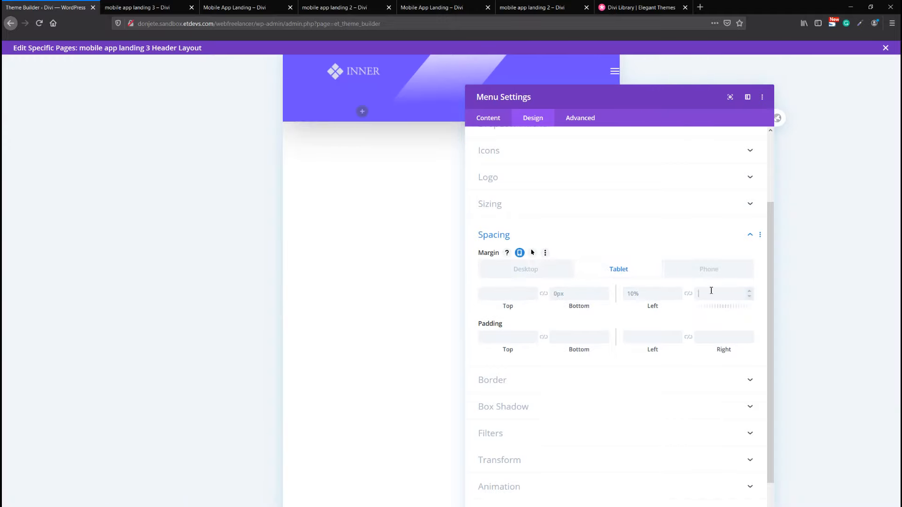
type("10%")
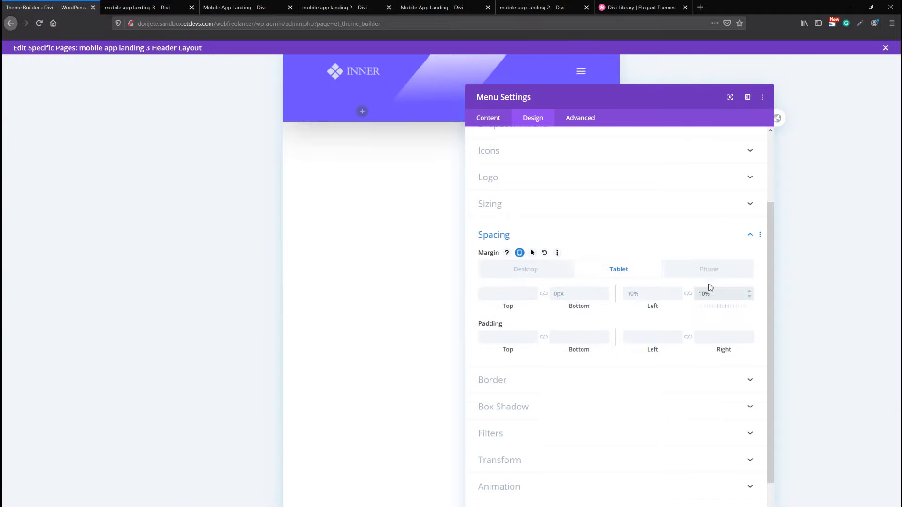
left_click(537, 274)
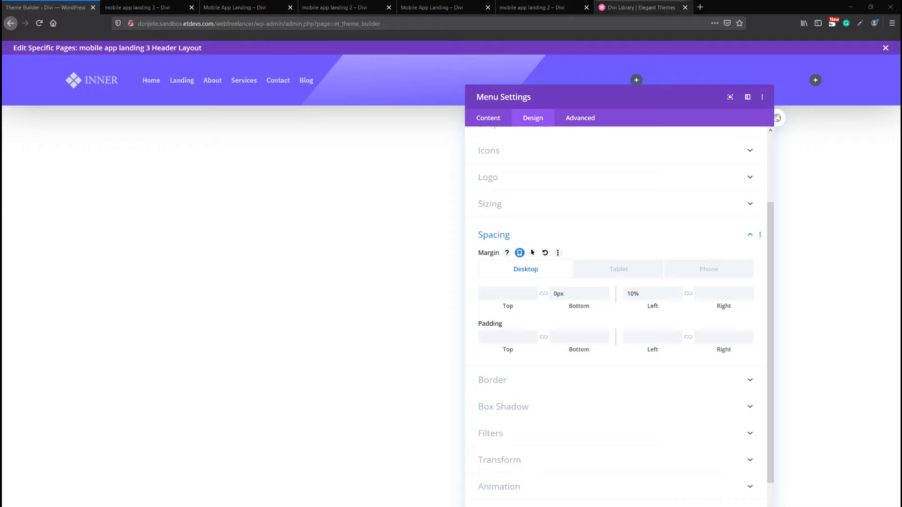
Add the custom CSS "margin-right: 8vw;" to the Menu module's Menu Logo element
left_click(577, 124)
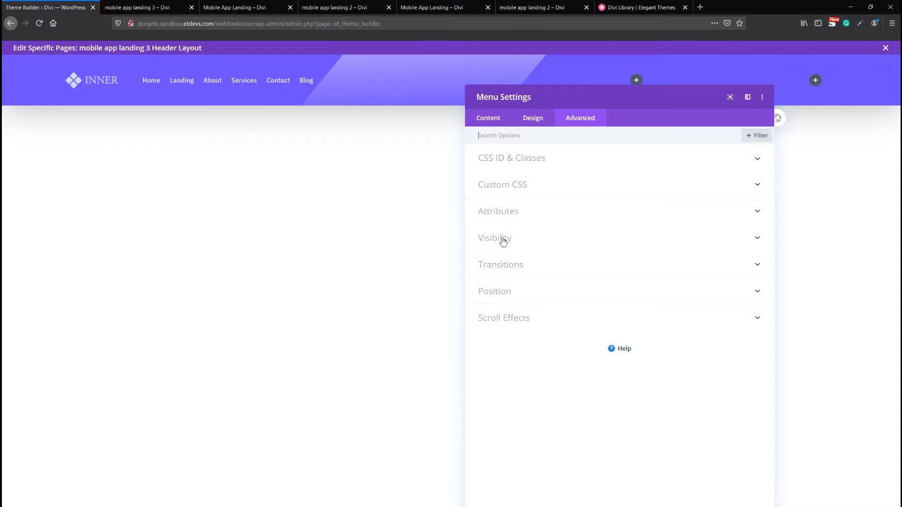
left_click(508, 186)
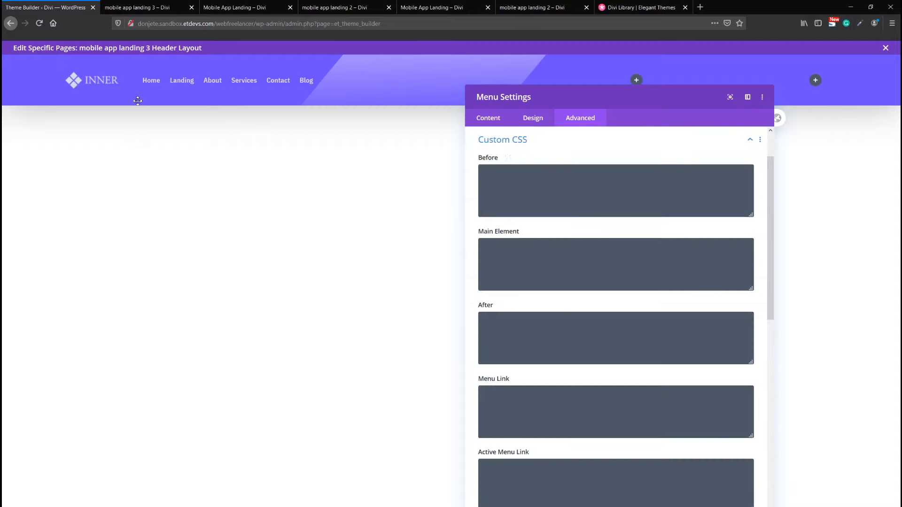
scroll(525, 346, "down", 6)
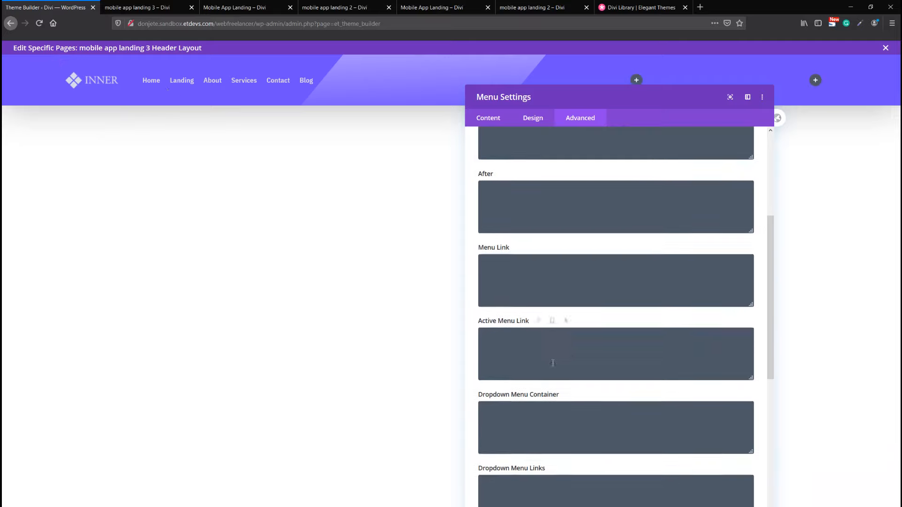
left_click(524, 410)
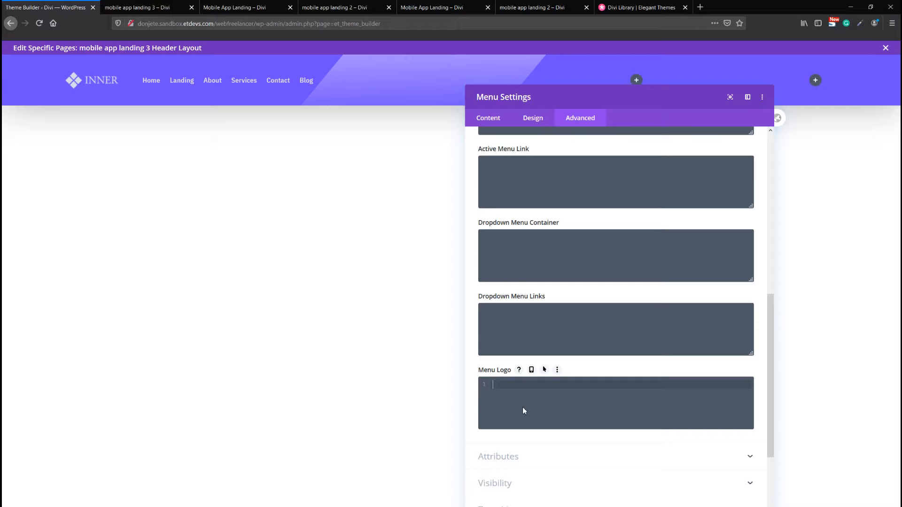
type("maro")
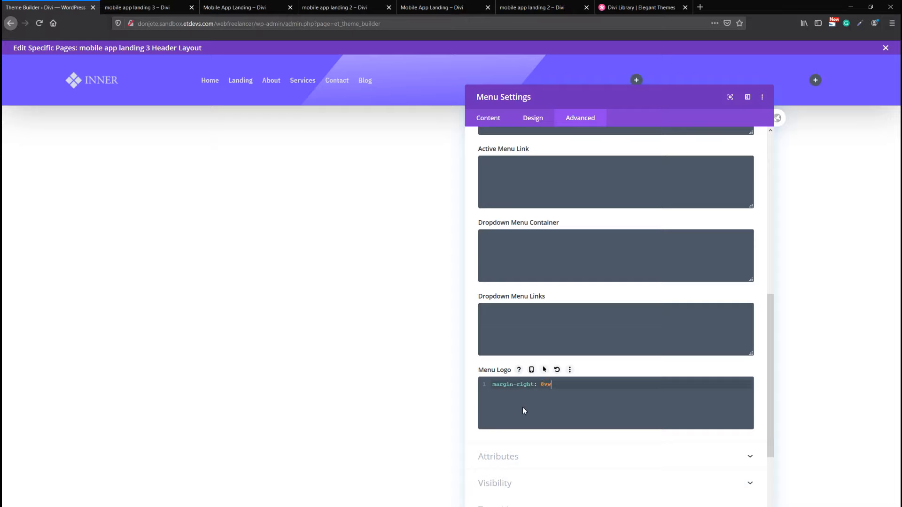
type(" ;")
Enable responsive Menu Logo CSS, enter "margin-right: 0vw;" for tablet, and return to the desktop version
left_click(531, 370)
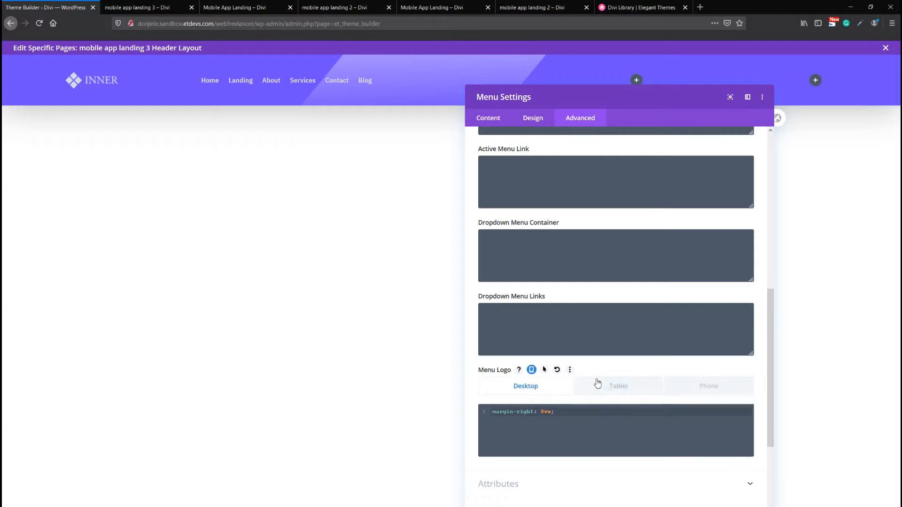
left_click(616, 386)
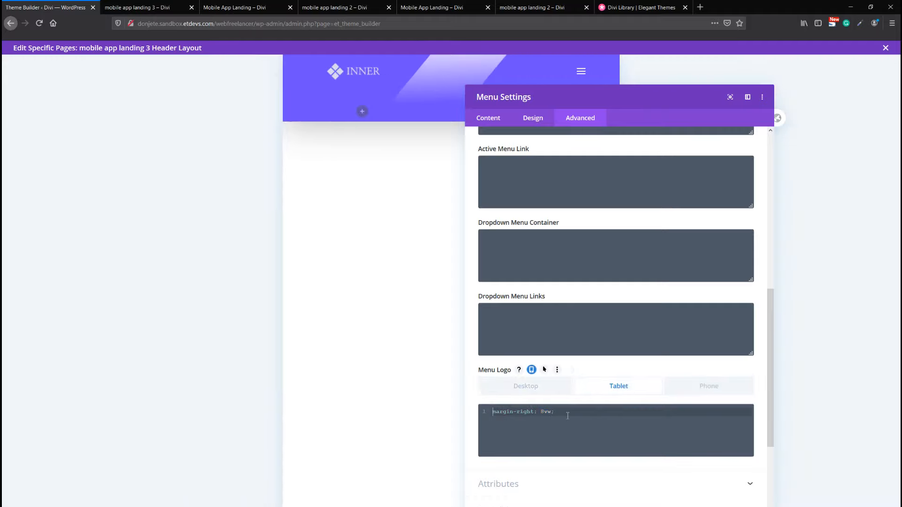
type("margin-right:w")
key("BackSpace")
type("0vw;")
left_click(537, 389)
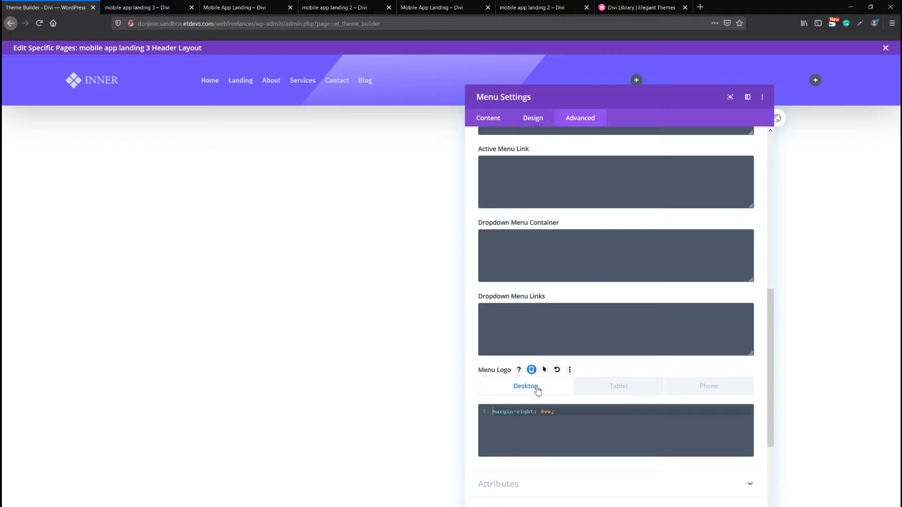
Save the Menu module's settings and insert a Text module in the header row's second column
left_click(726, 506)
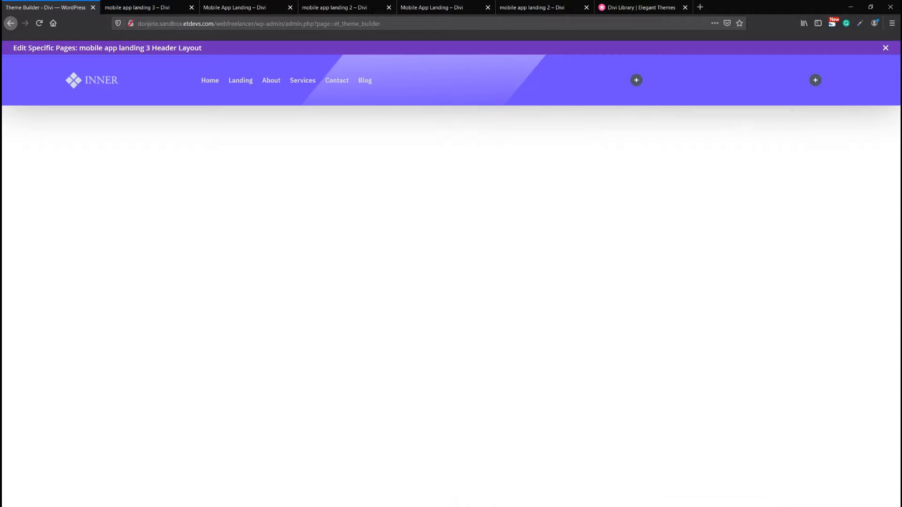
left_click(637, 80)
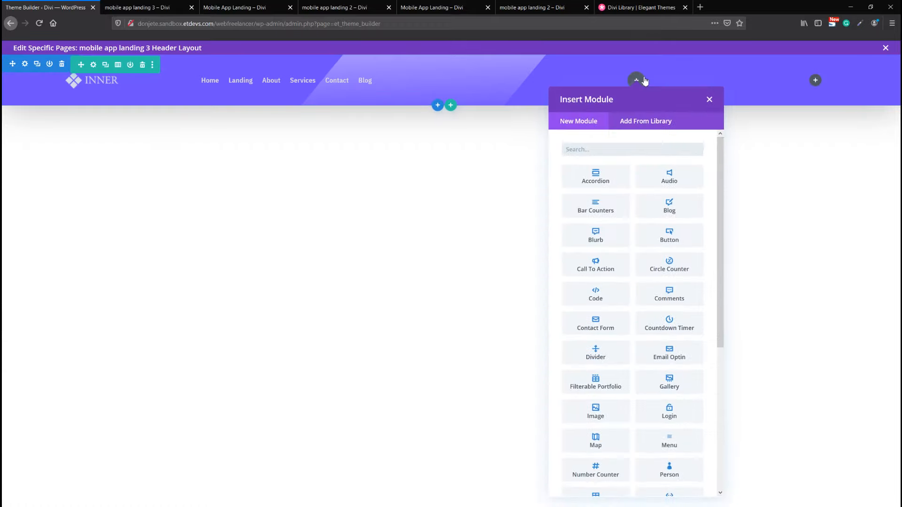
type("text")
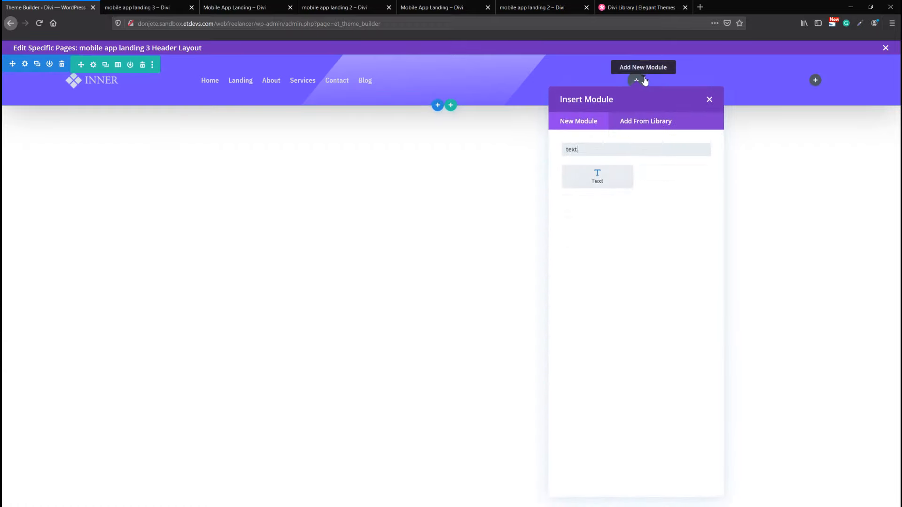
key("Return")
Examine the contact text in the finished header on the reference landing pages, and return to the Theme Builder
left_click(451, 3)
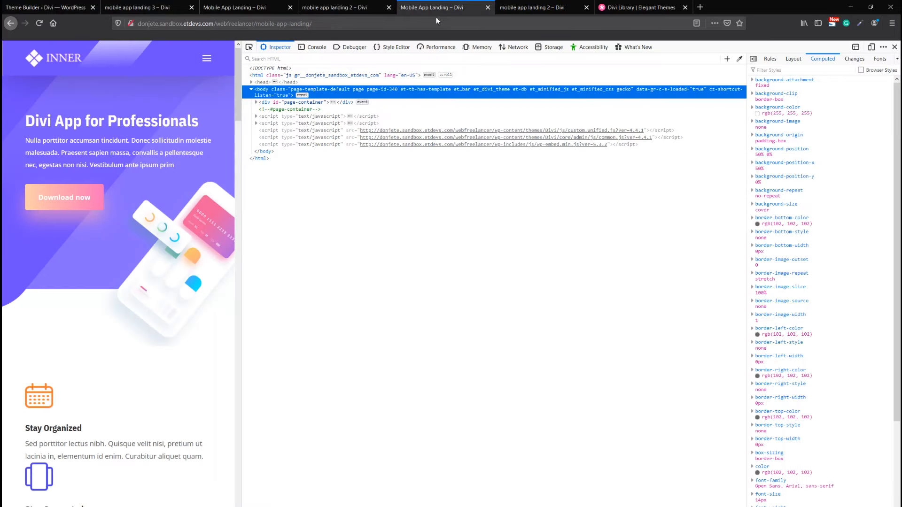
left_click(319, 4)
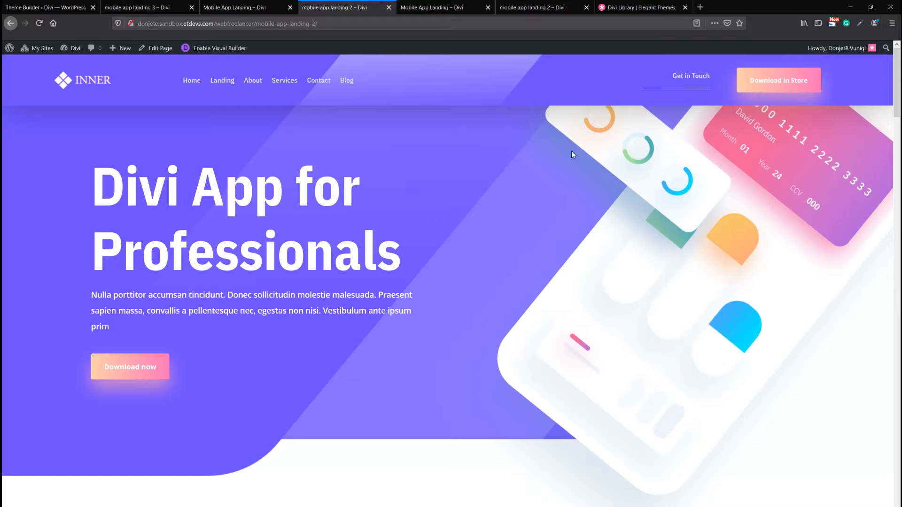
left_click(235, 7)
left_click(141, 7)
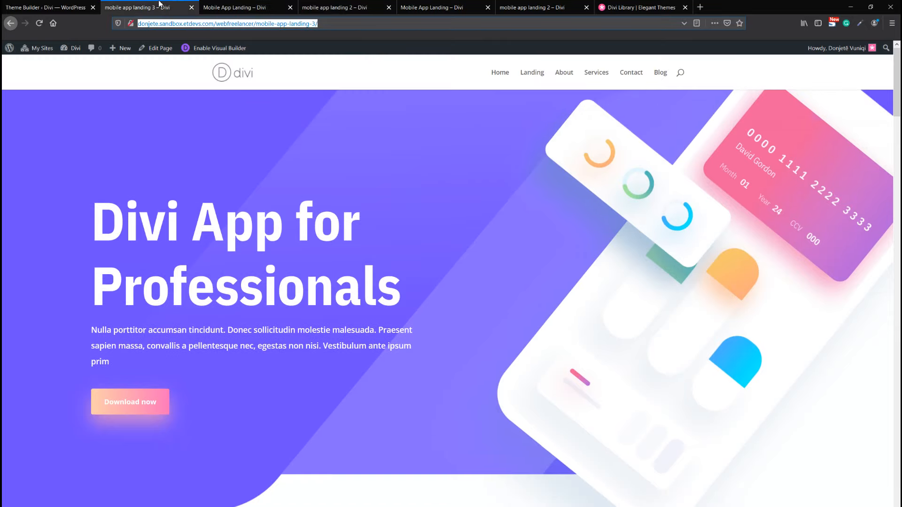
left_click(73, 7)
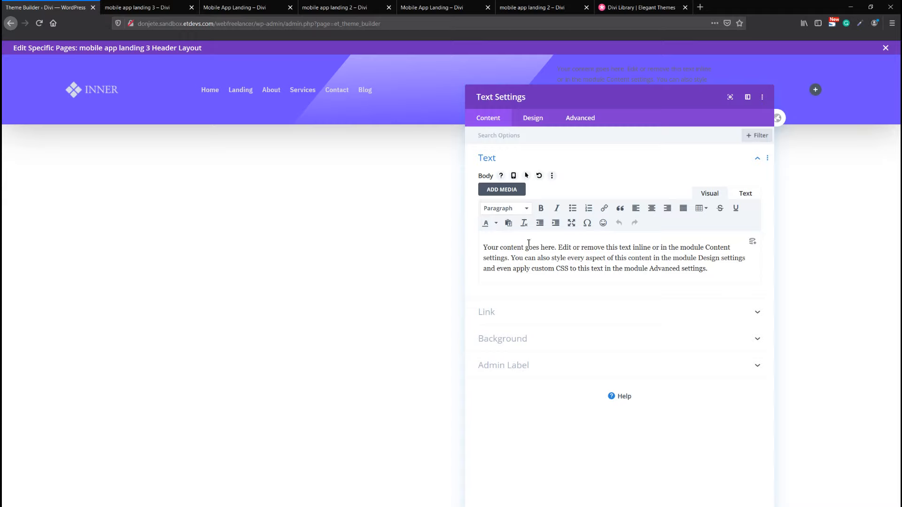
left_click(237, 4)
left_click(71, 5)
Replace the Text module's body with "Get in touch" and set its module link URL to "#"
key("ctrl+a")
type("Ge")
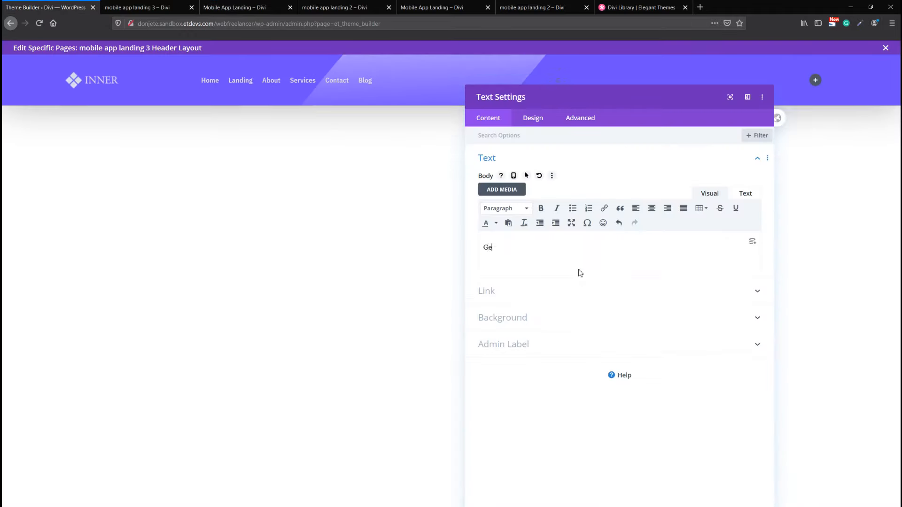
type("t in touch")
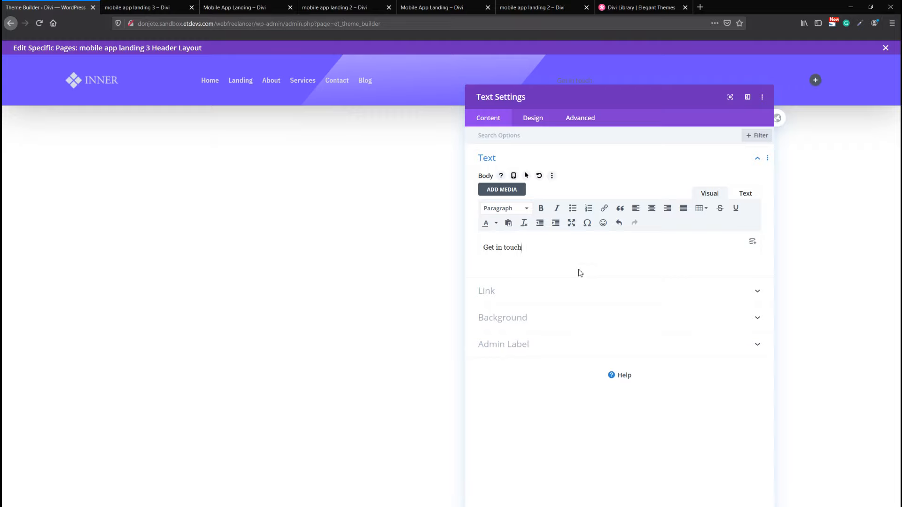
left_click(564, 300)
left_click(541, 219)
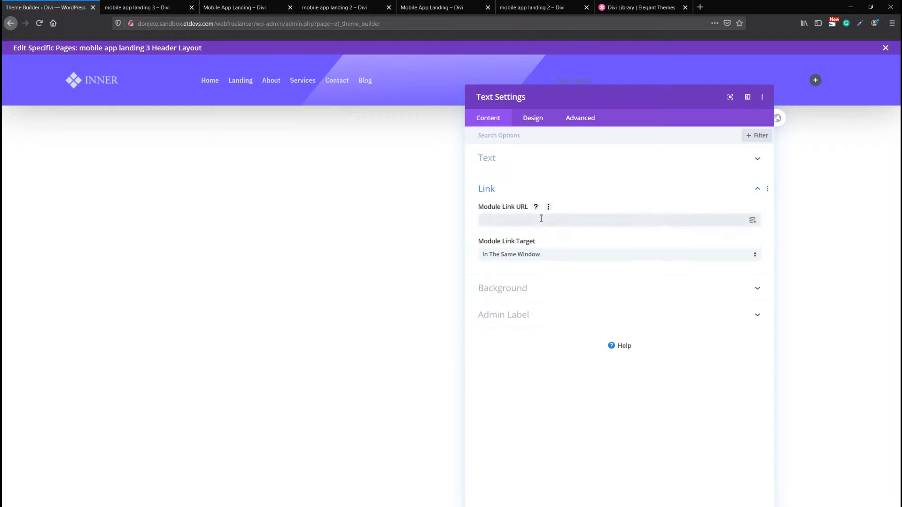
type("#")
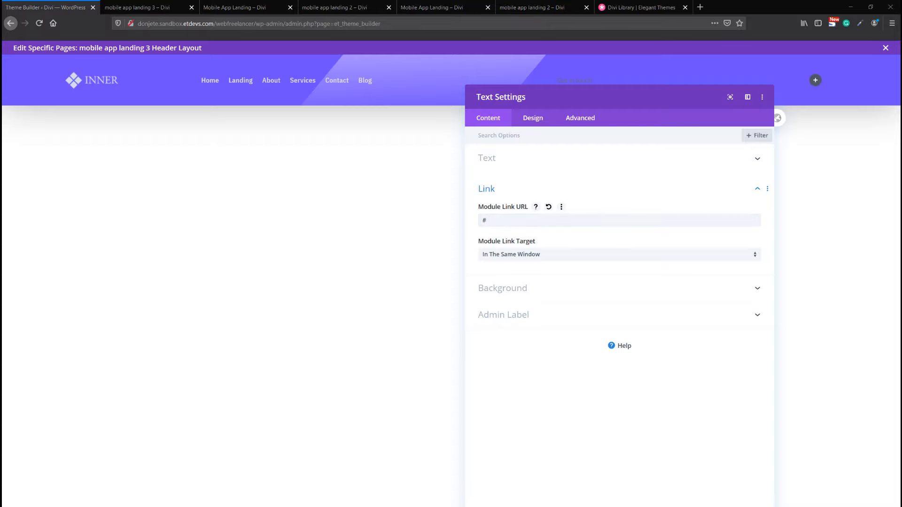
Style the module's text in IBM Plex Sans Condensed, Semi Bold, light grey, with 0.8vw size and right alignment
key("alt+Tab")
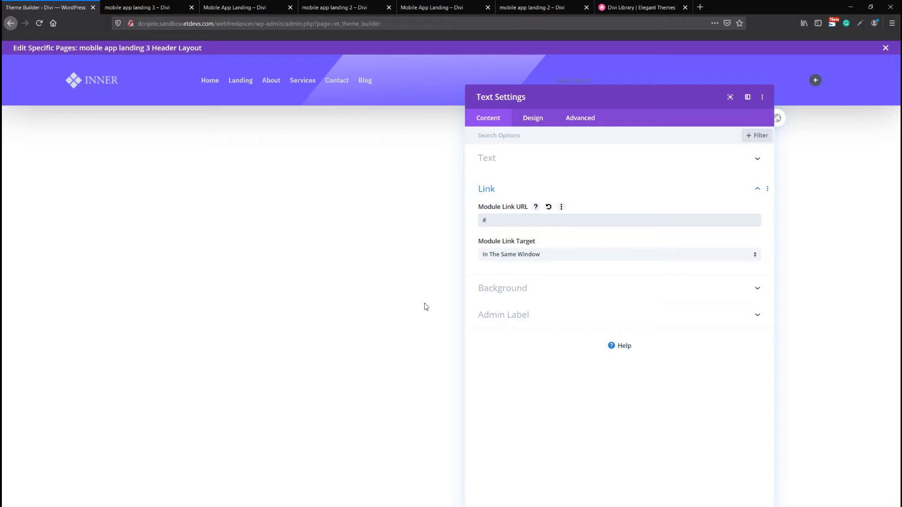
left_click(539, 123)
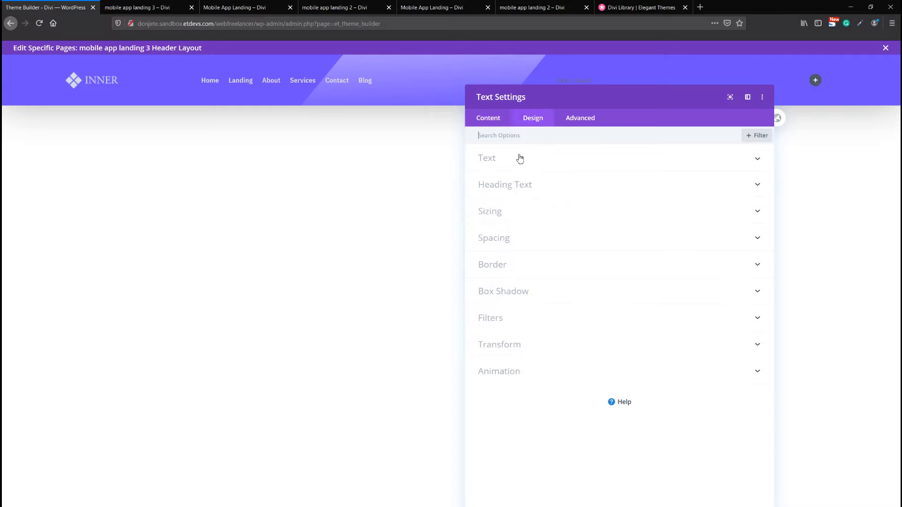
left_click(517, 157)
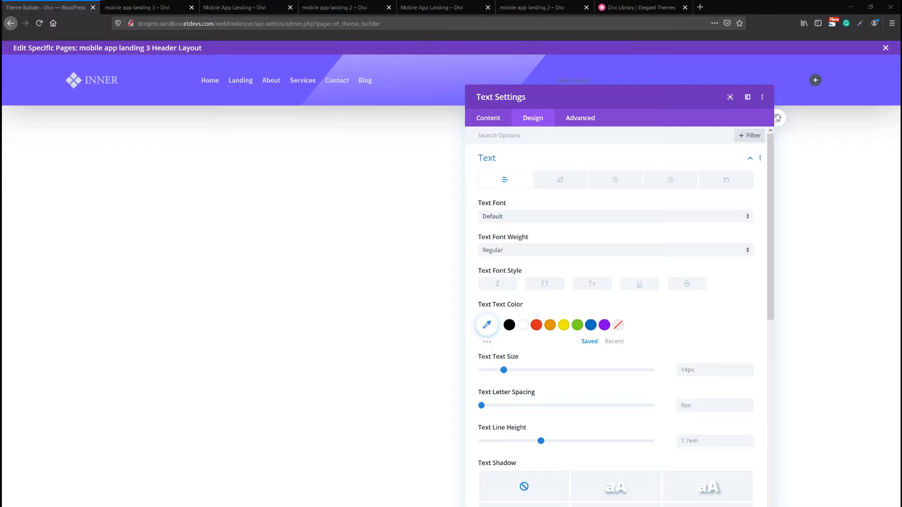
right_click(571, 164)
left_click(534, 94)
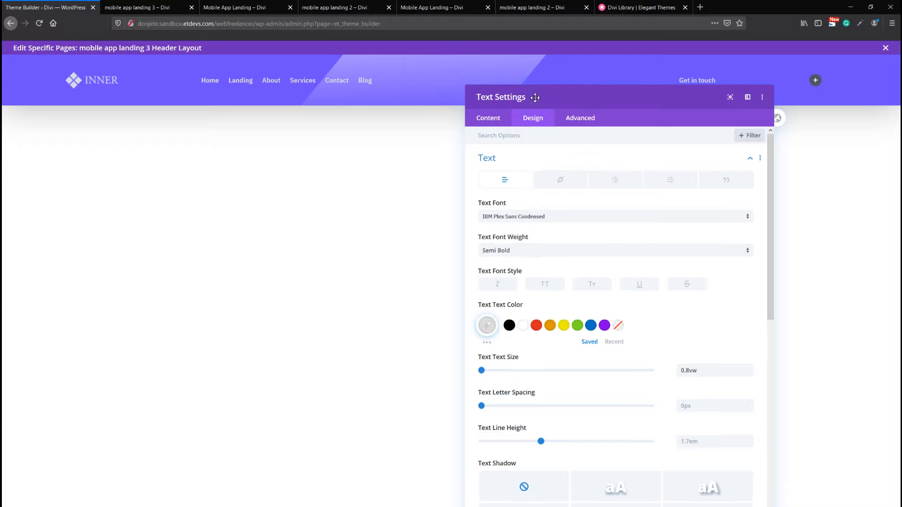
left_click_drag(562, 94, 449, 70)
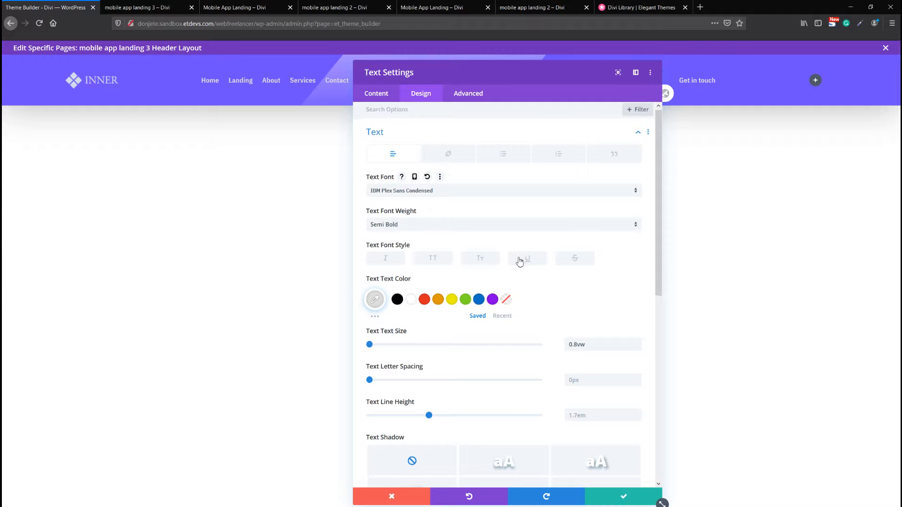
scroll(520, 262, "down", 2)
scroll(520, 262, "up", 2)
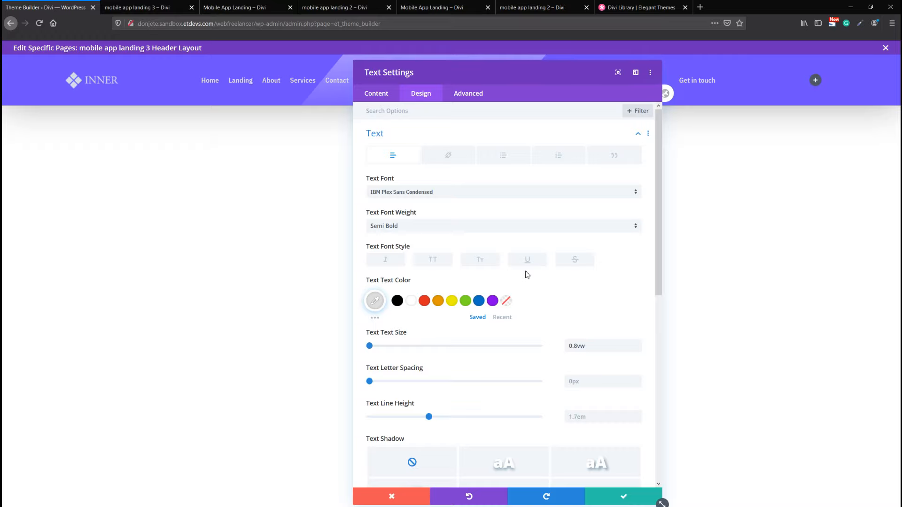
scroll(461, 241, "down", 1)
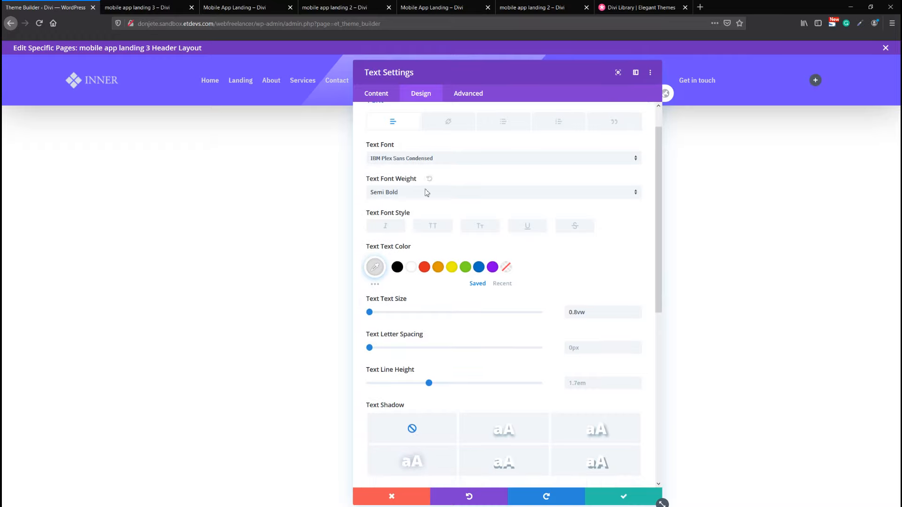
scroll(509, 272, "up", 1)
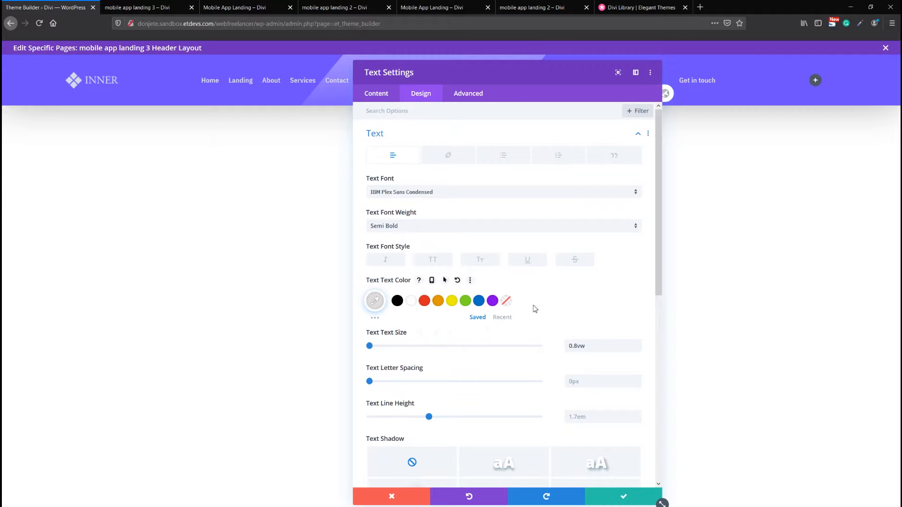
Set the Text module's width to 45% and its module alignment to right
scroll(477, 375, "down", 7)
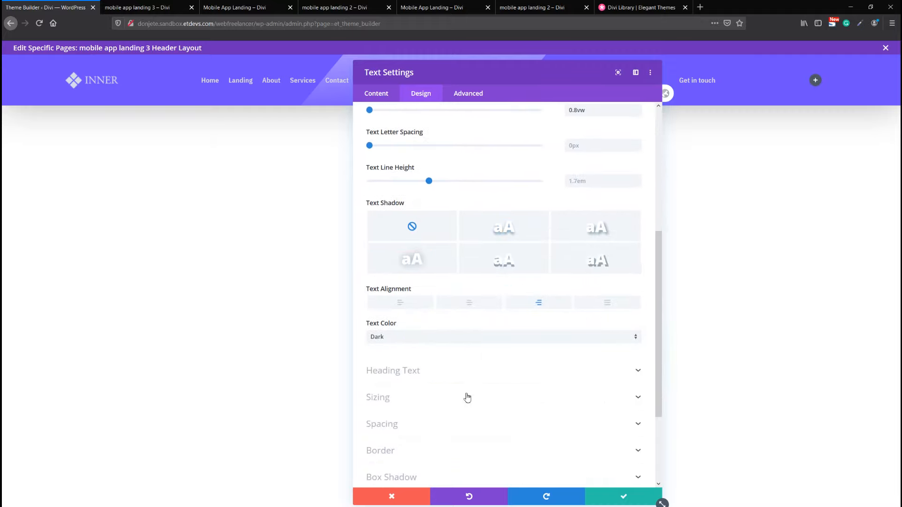
left_click(458, 398)
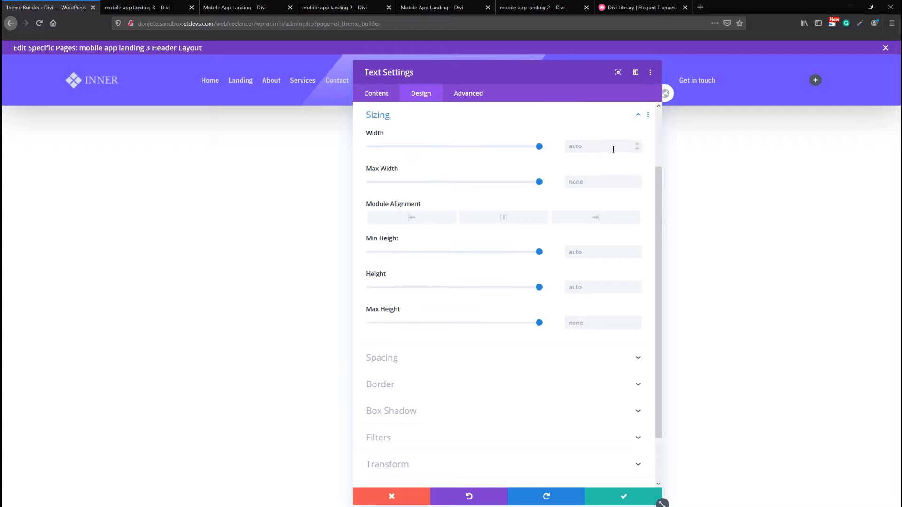
left_click(613, 149)
type("45%")
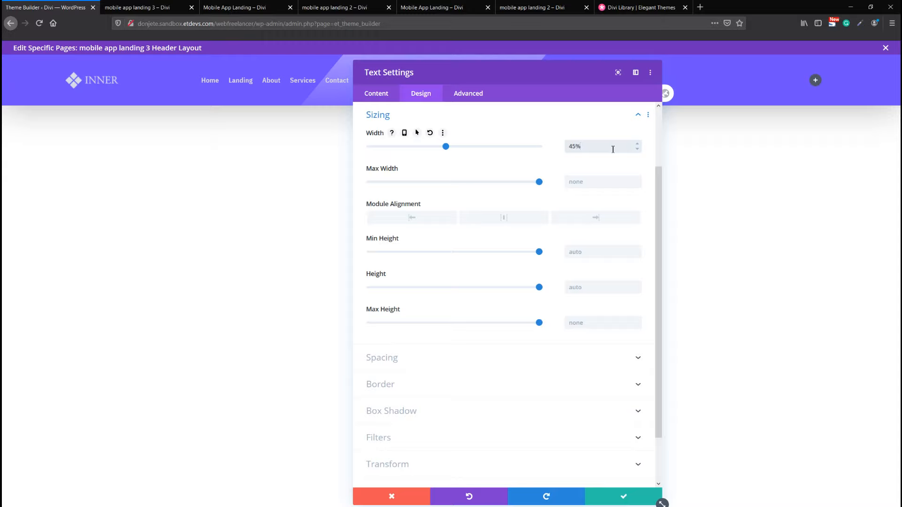
left_click(575, 220)
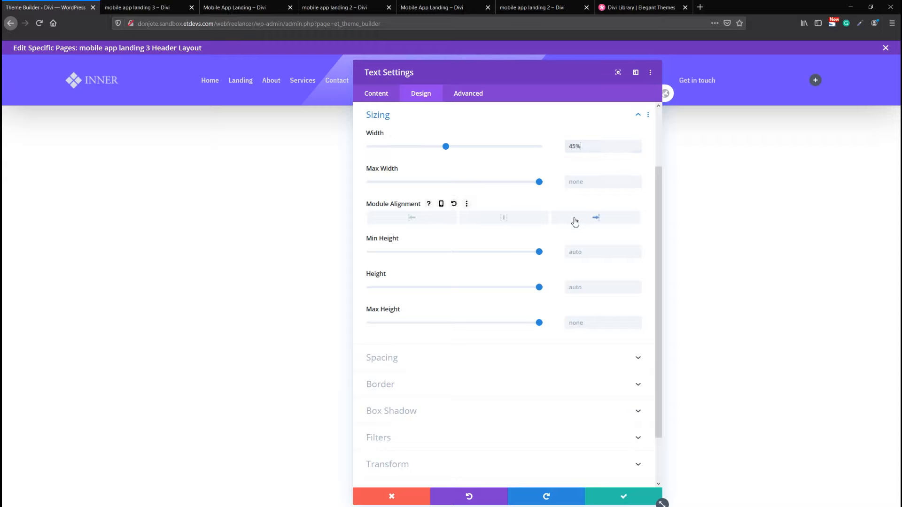
Set the Text module's bottom padding to 1vw
left_click(382, 358)
left_click(451, 285)
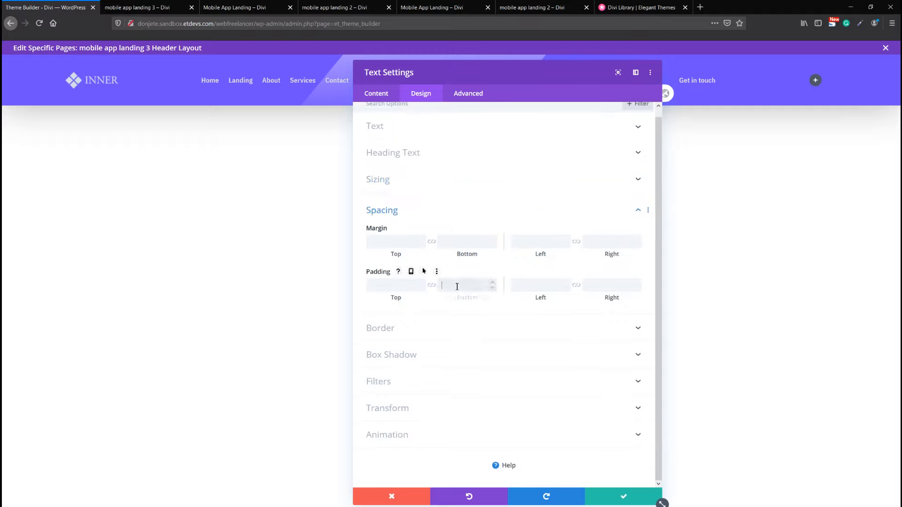
type("1vw")
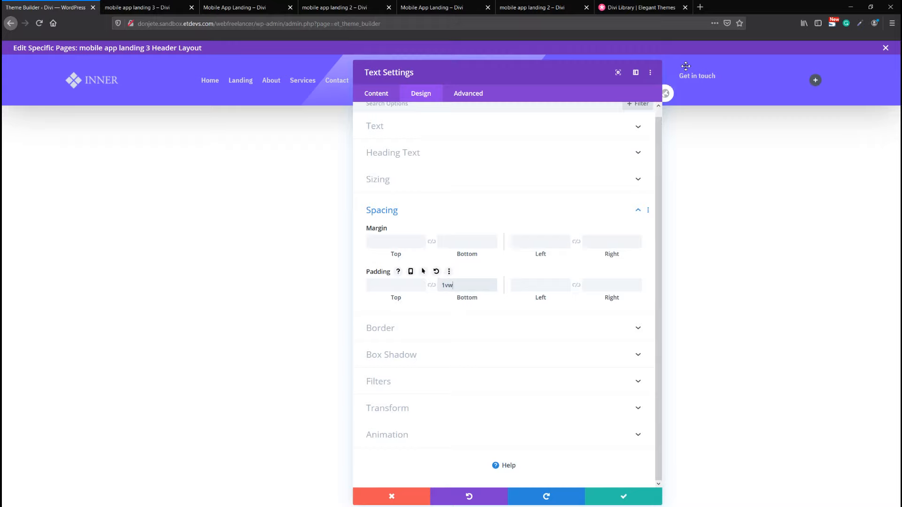
Give the Text module a white bottom border with a width of 1px
left_click(389, 331)
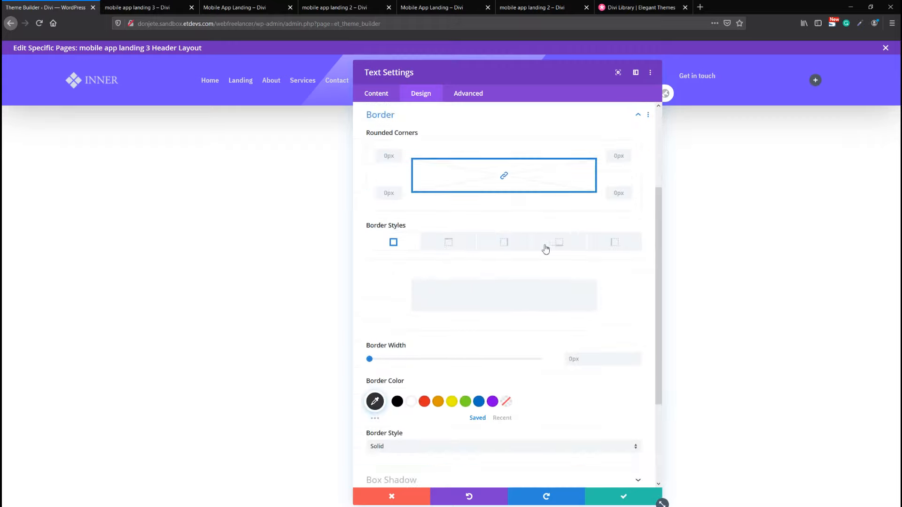
left_click(560, 251)
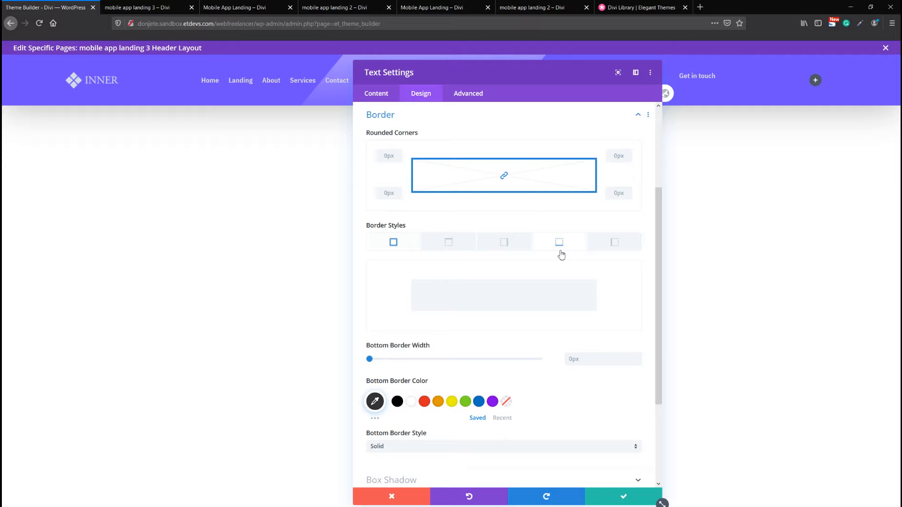
left_click(638, 357)
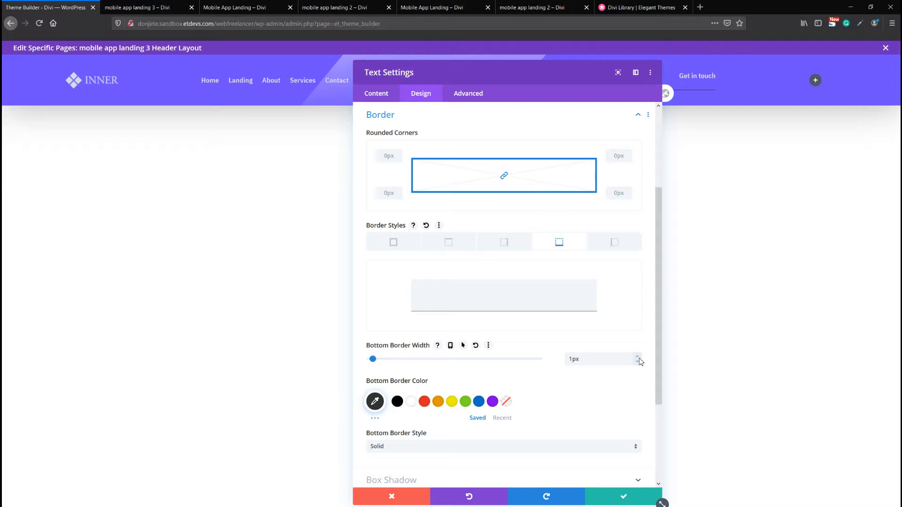
left_click(412, 401)
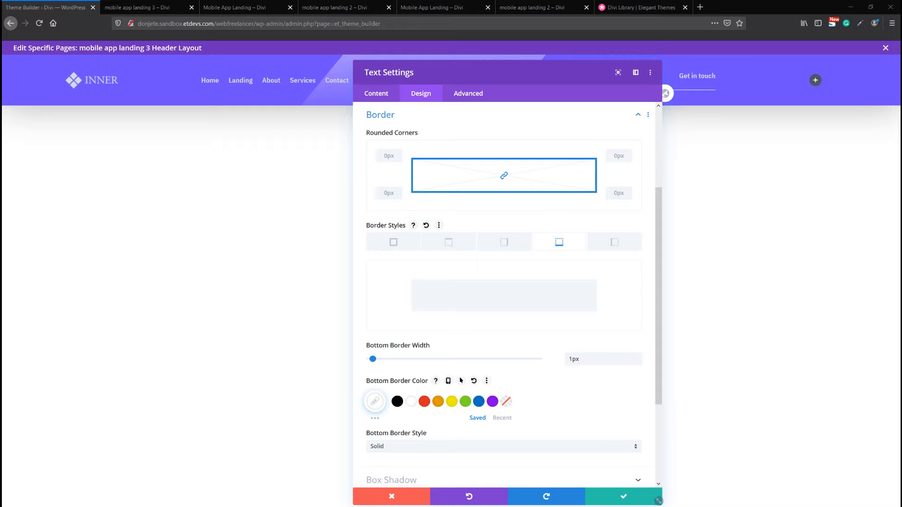
Add the custom CSS "cursor: pointer;" to the Text module's Main Element and compare with the reference page's header
left_click(465, 101)
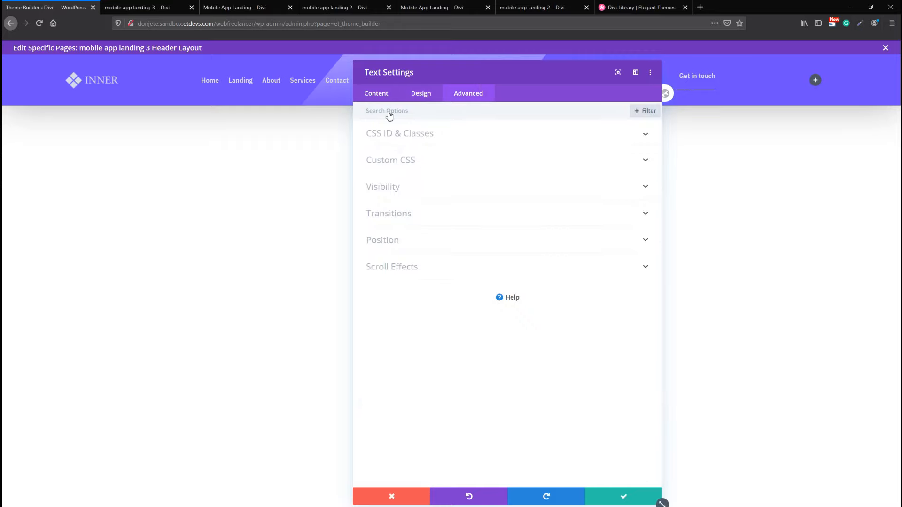
left_click(141, 7)
left_click(256, 5)
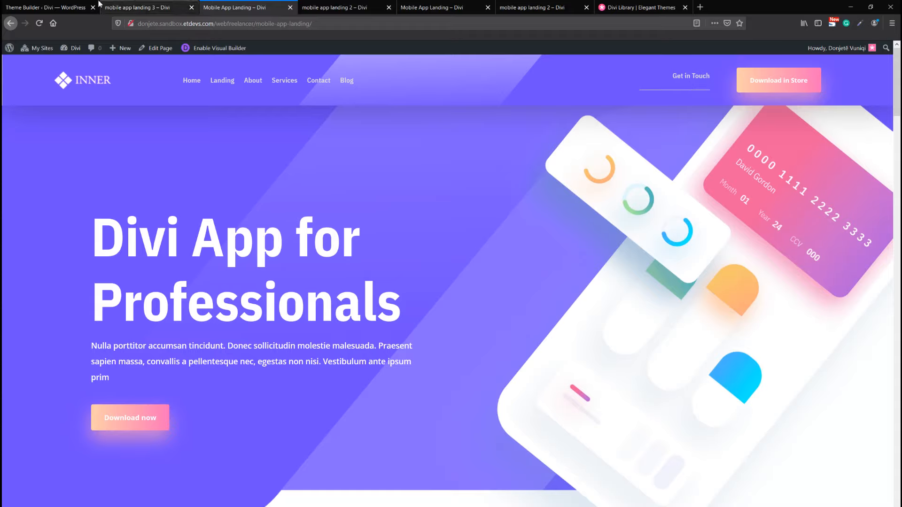
left_click(98, 5)
left_click(392, 157)
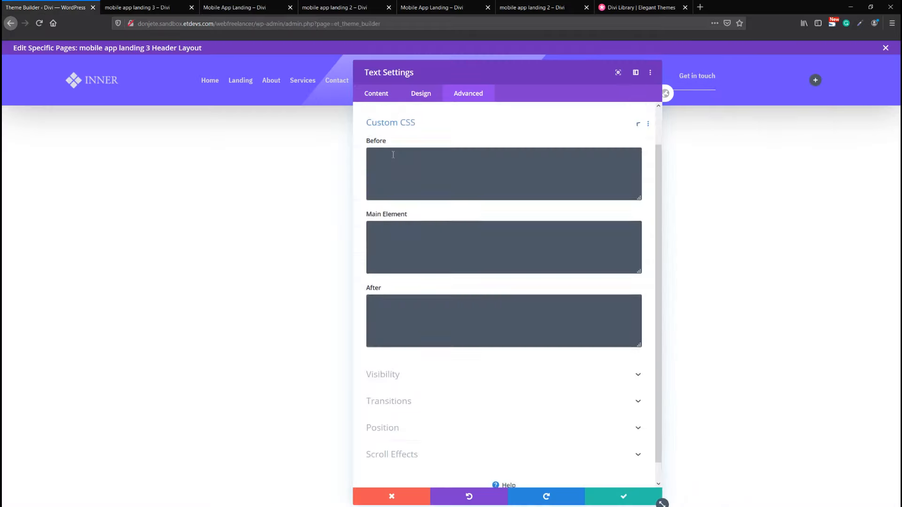
left_click(421, 228)
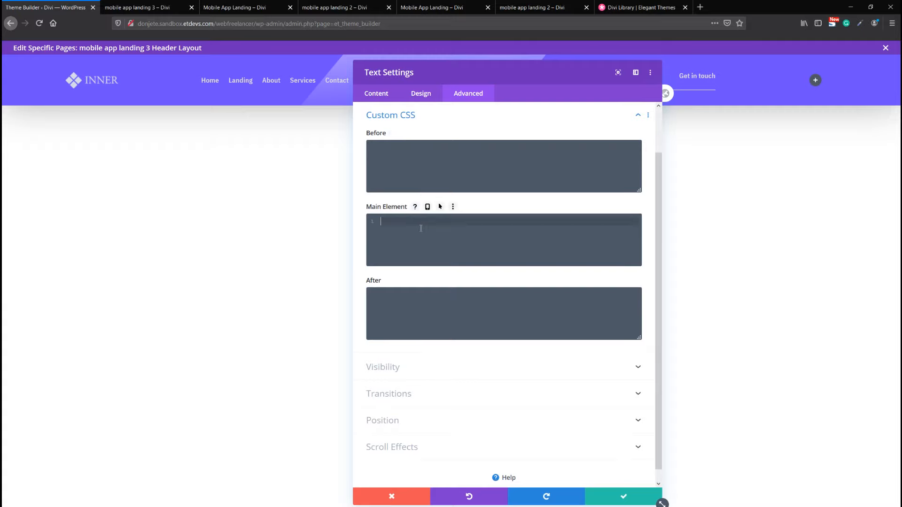
type("cursor: pointer;")
key("ctrl+Tab")
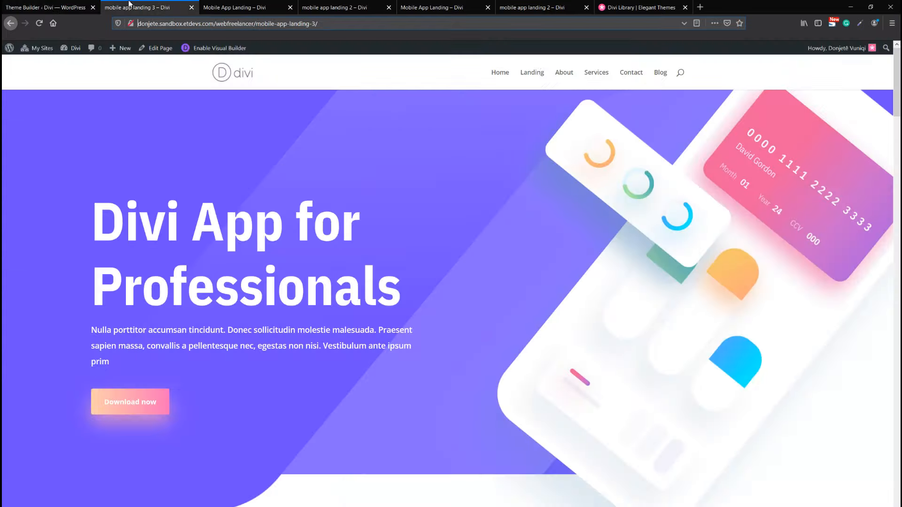
left_click(258, 6)
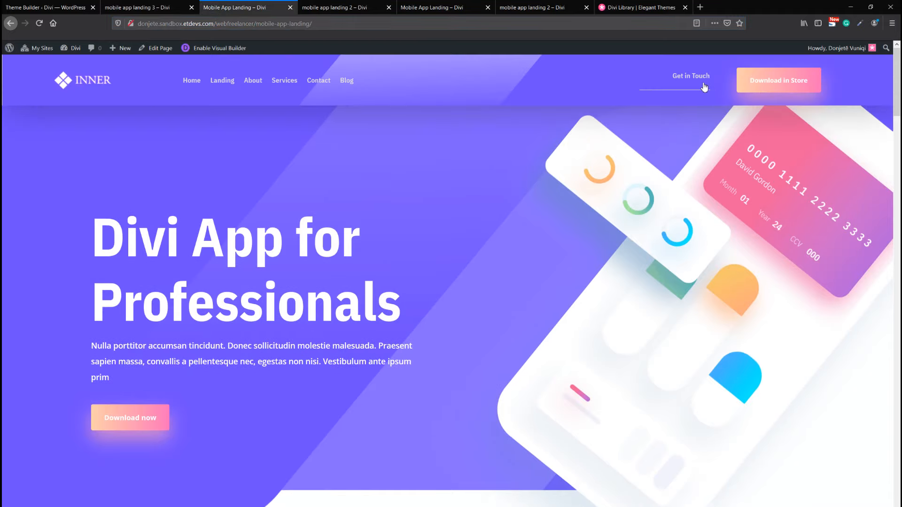
Save the Text module settings and add a Button module to the empty last column of the header row
left_click(2, 5)
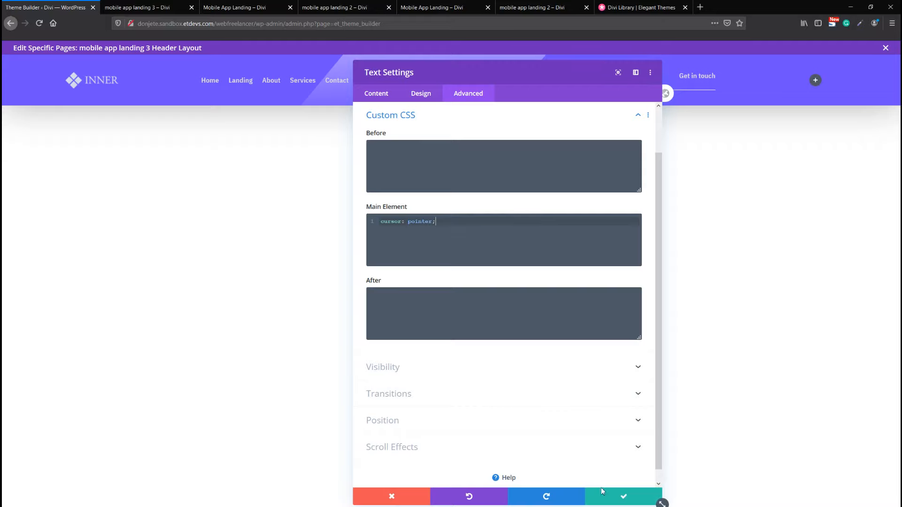
left_click(609, 497)
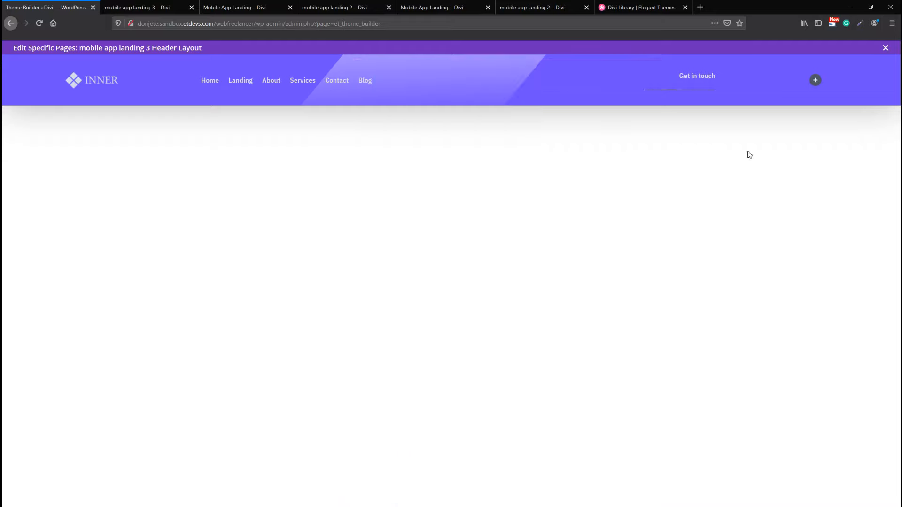
left_click(816, 80)
type("but")
key("Return")
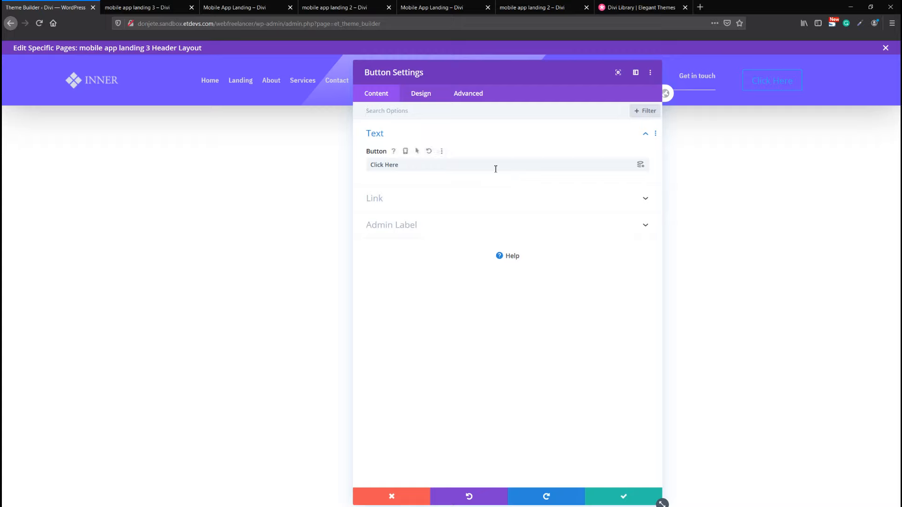
Paste the copied button styles onto the new button, giving it 0.7vw text and a peach-to-pink gradient background
left_click(421, 95)
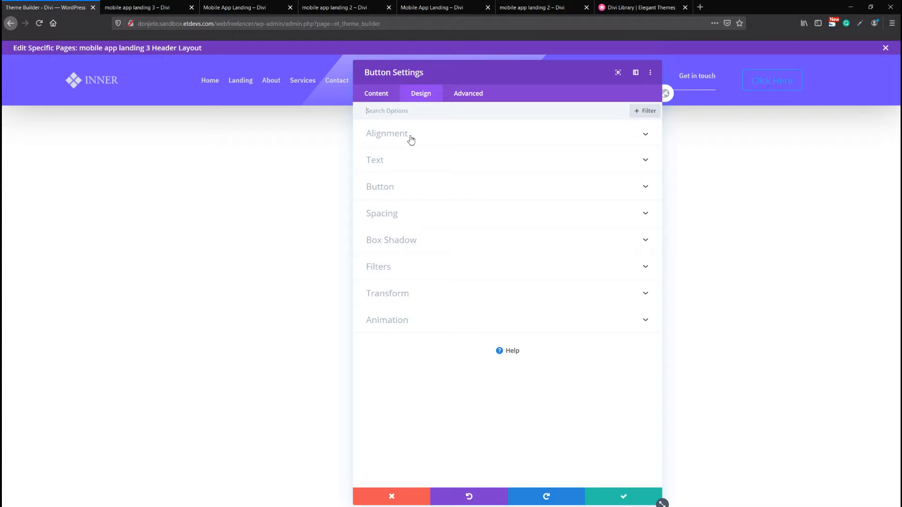
left_click(400, 189)
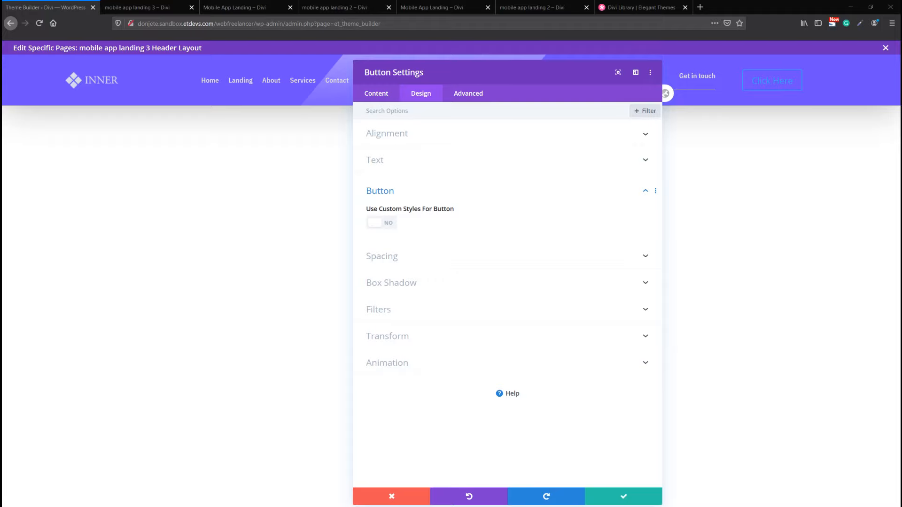
right_click(525, 199)
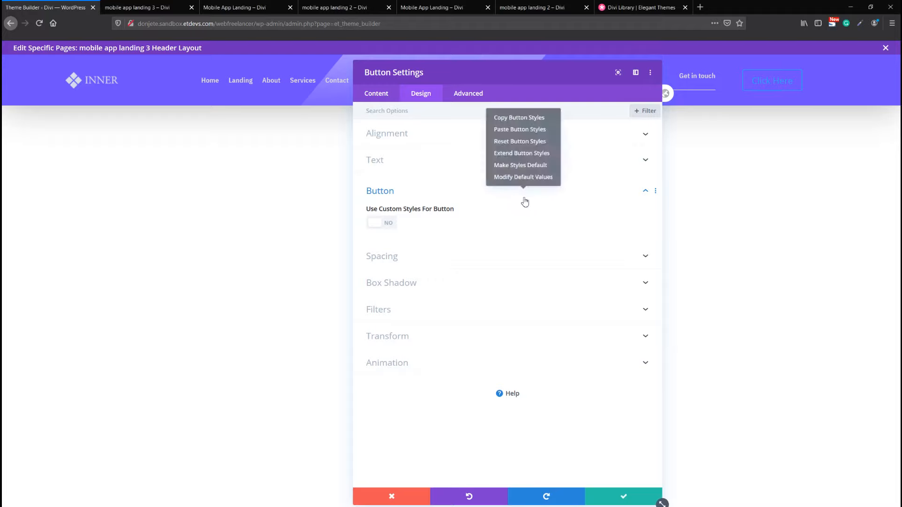
left_click(543, 135)
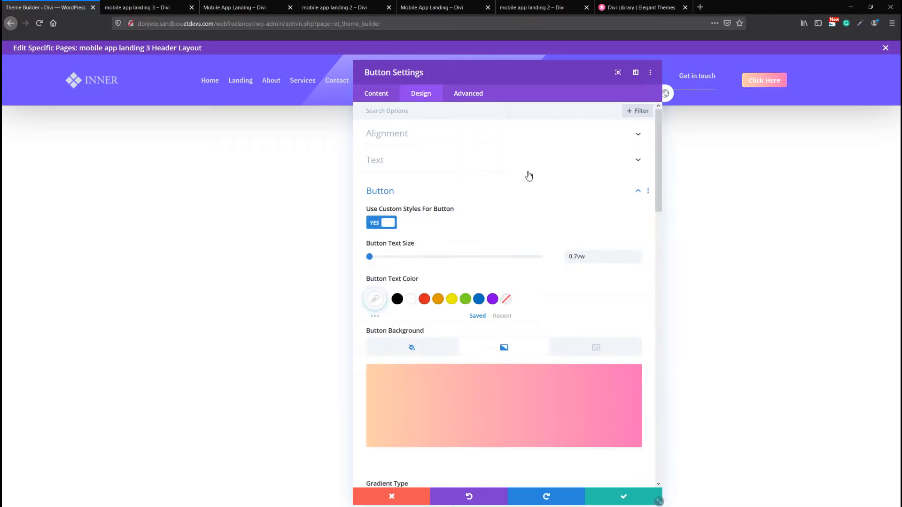
Examine the button's pasted styles, including gradient colors and direction, border, font weight and icon options
scroll(528, 183, "down", 1)
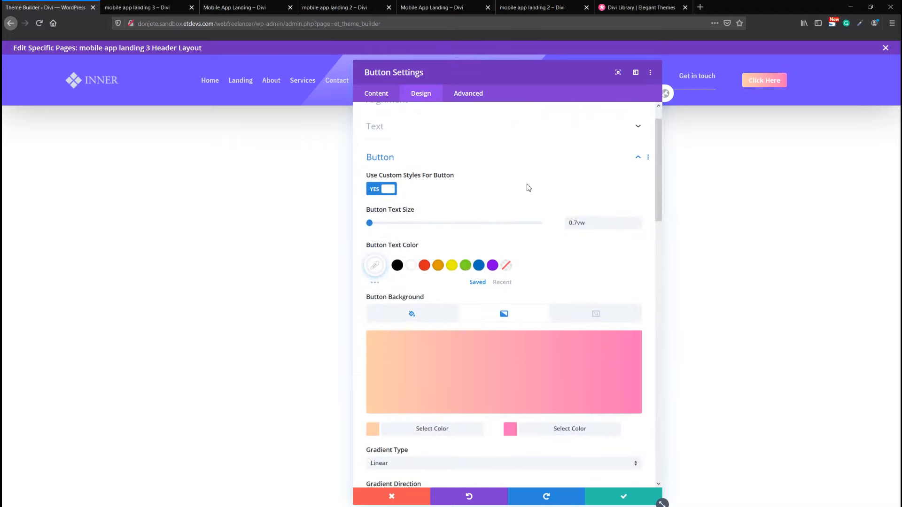
left_click(467, 429)
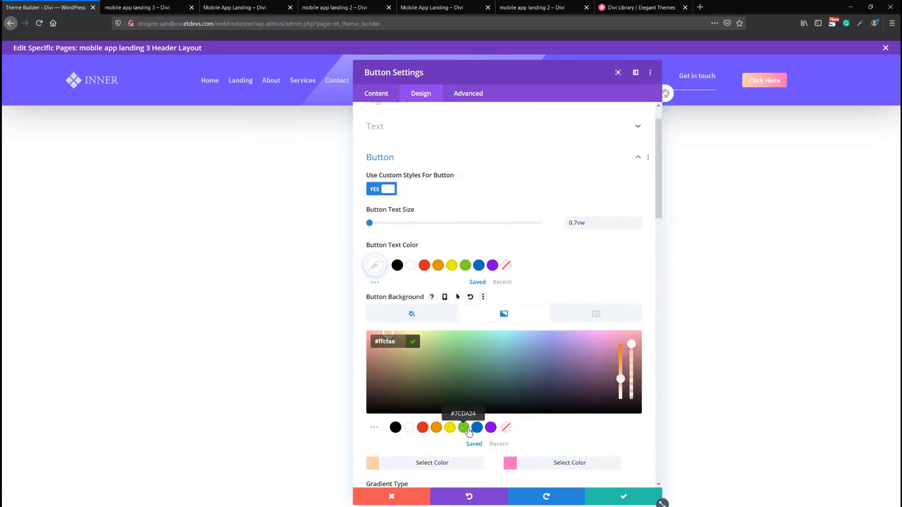
left_click(531, 468)
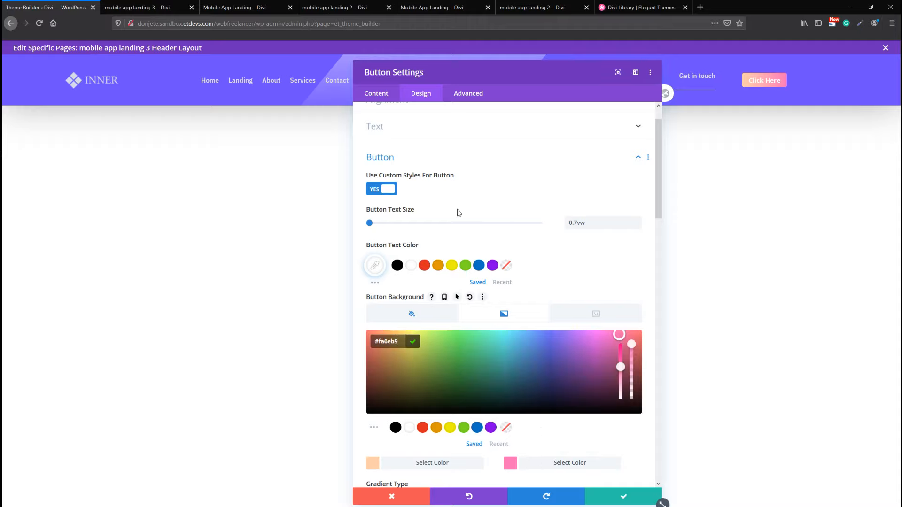
scroll(379, 259, "down", 5)
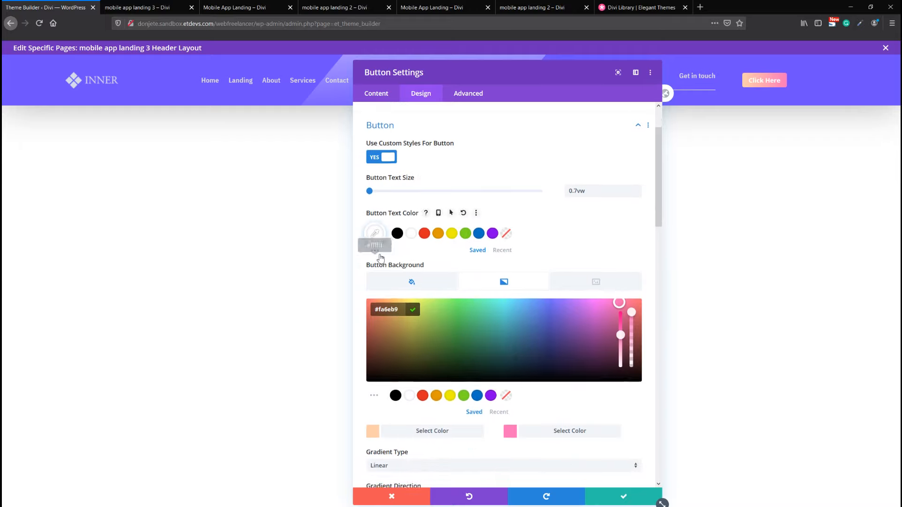
scroll(495, 324, "up", 1)
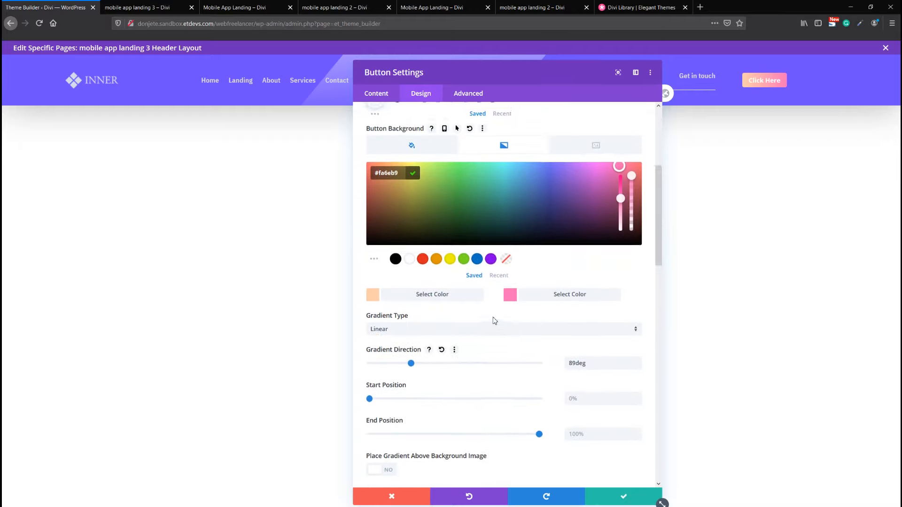
scroll(495, 321, "down", 2)
scroll(495, 321, "down", 3)
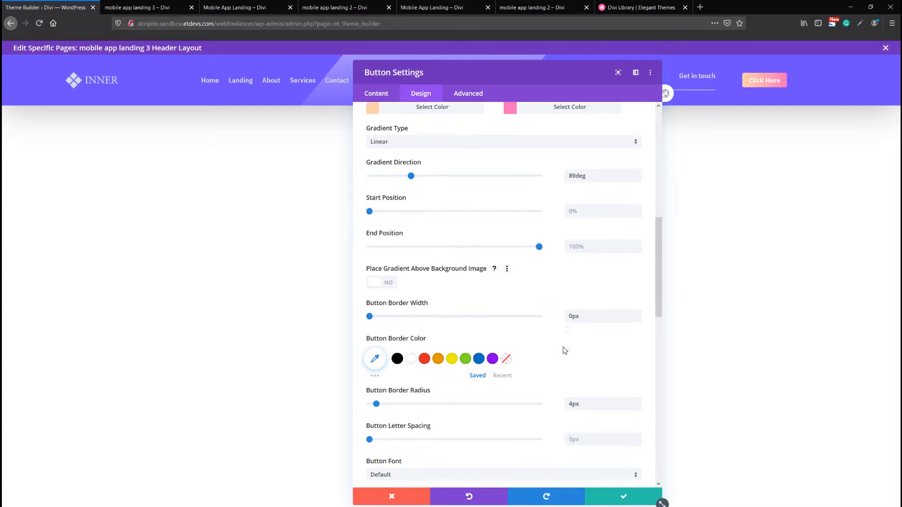
scroll(528, 382, "down", 2)
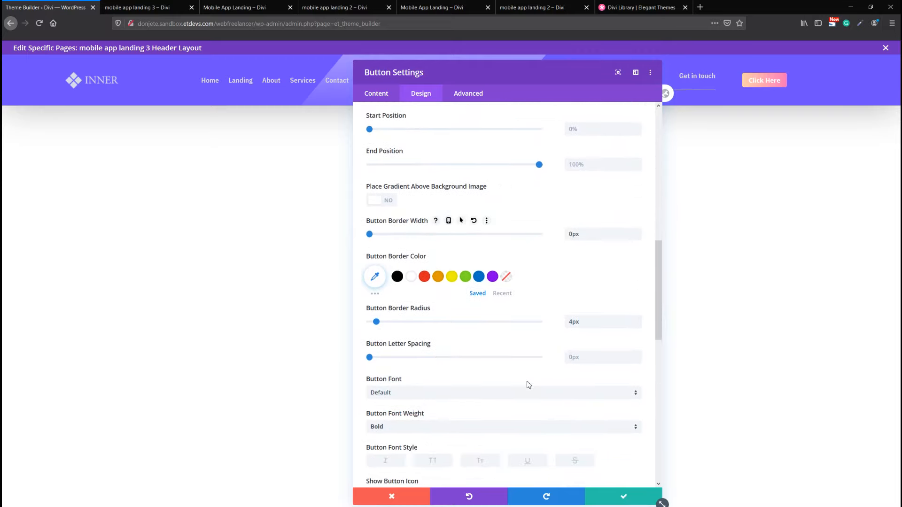
scroll(573, 339, "down", 1)
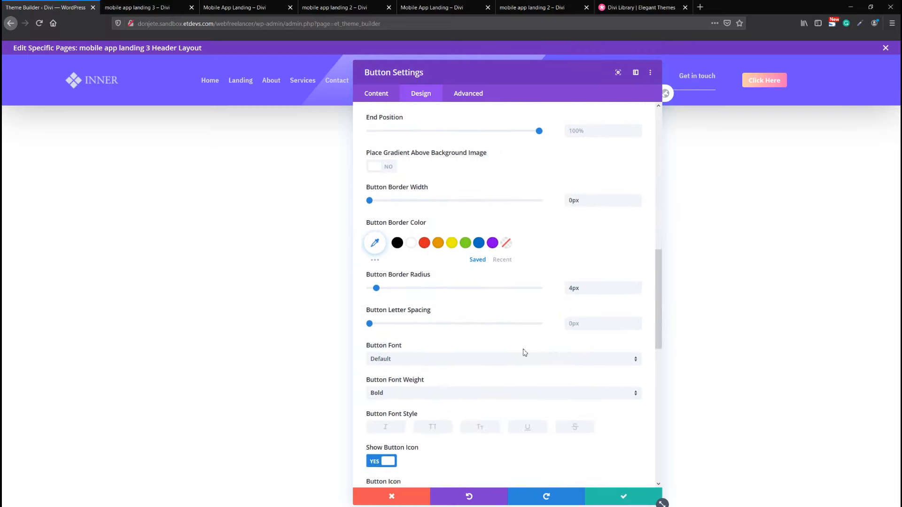
scroll(483, 350, "down", 1)
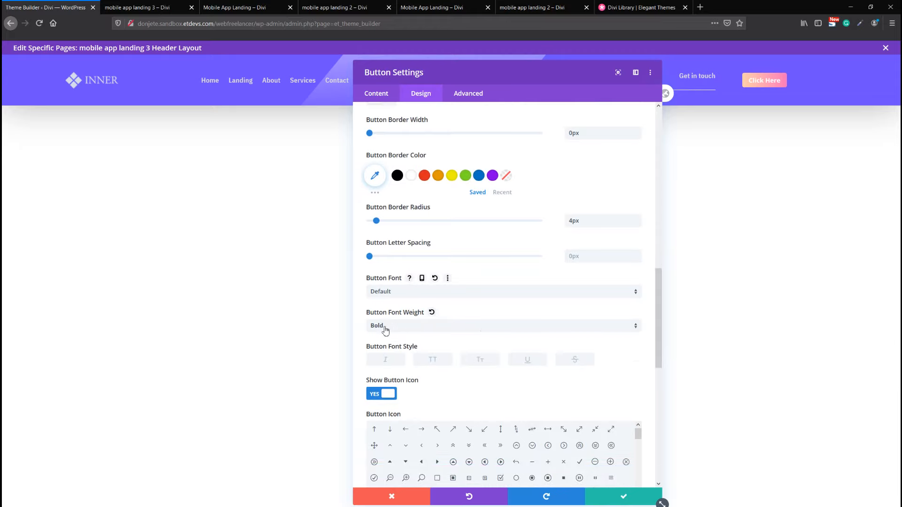
scroll(392, 327, "down", 2)
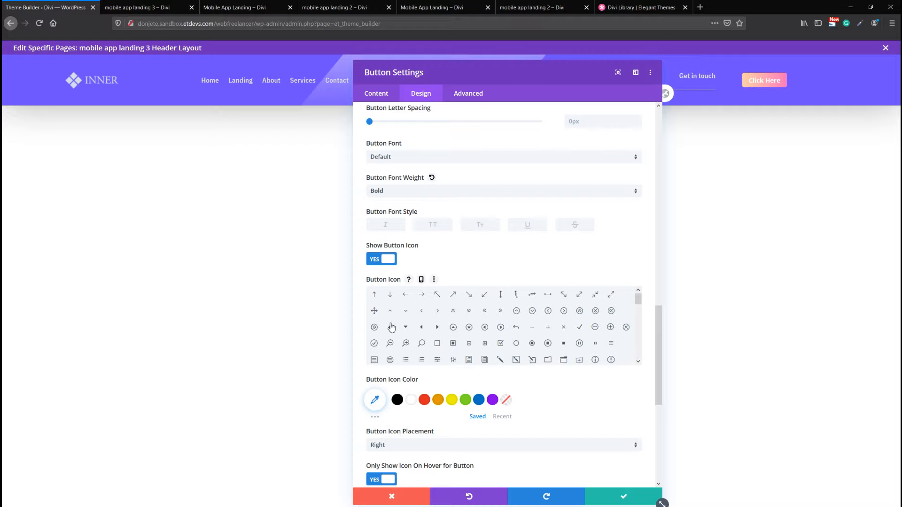
scroll(593, 324, "down", 3)
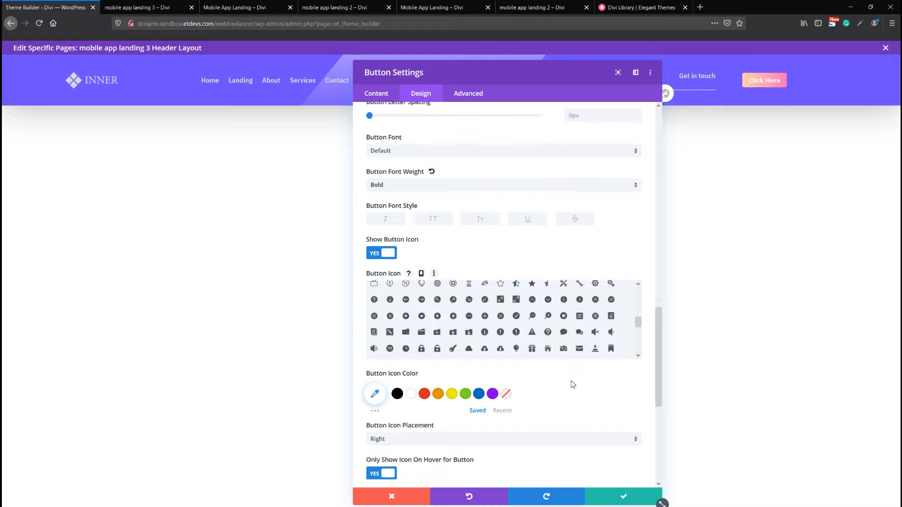
scroll(570, 382, "down", 3)
Paste the copied spacing styles onto the button: 0.8vw top and bottom padding, 1.5vw left and right padding
left_click(402, 406)
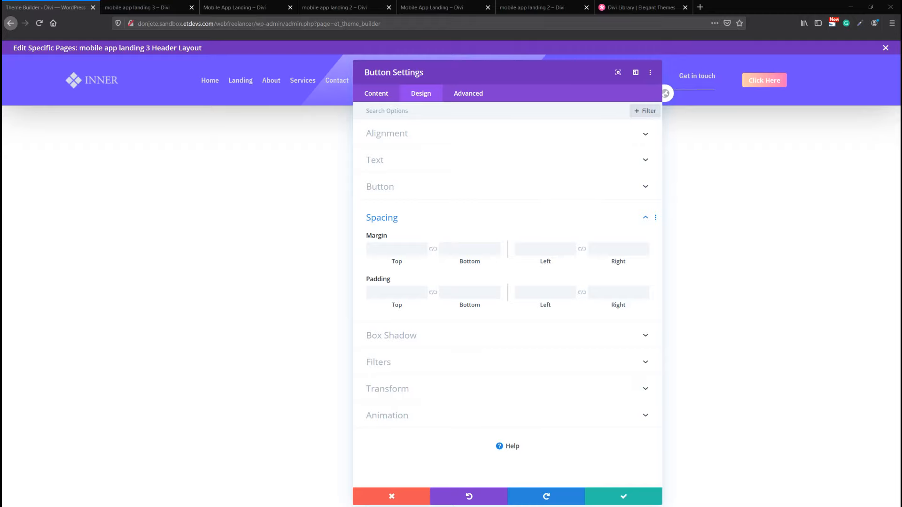
right_click(545, 221)
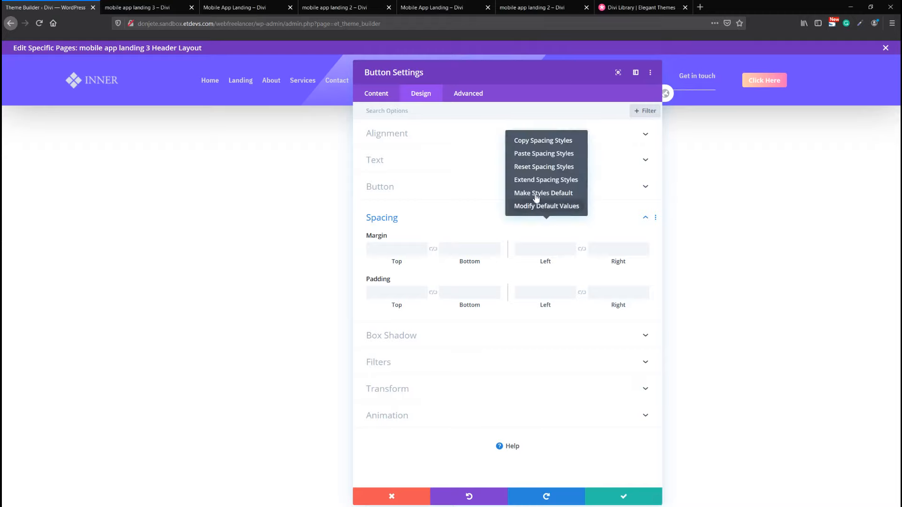
left_click(527, 155)
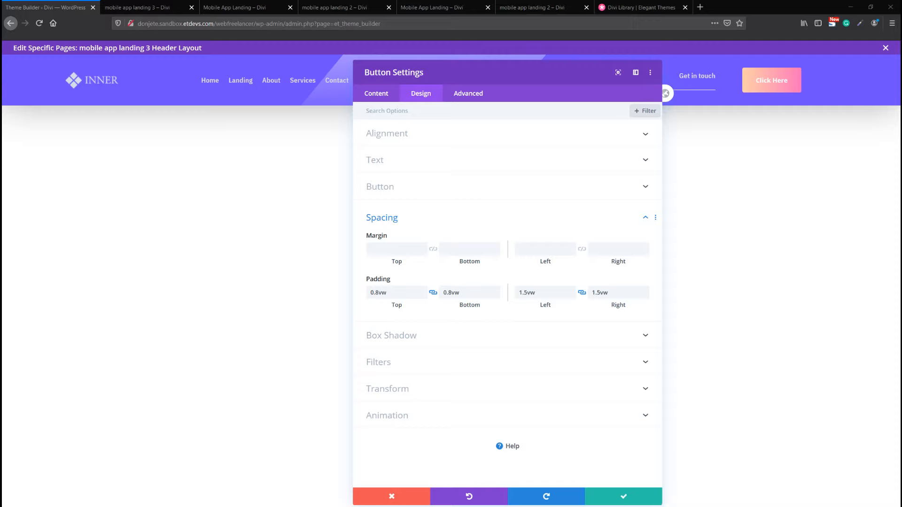
left_click(501, 220)
left_click(502, 220)
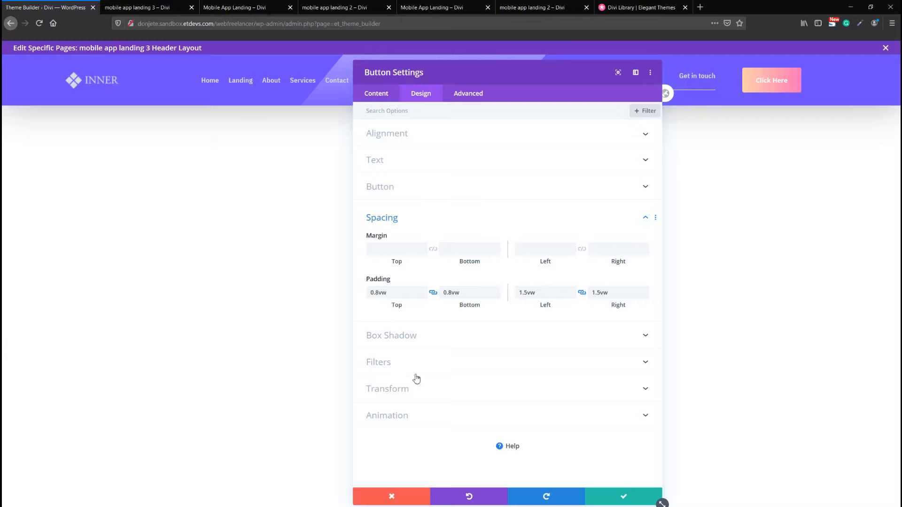
Paste the copied box shadow onto the button (20px vertical, 40px blur, color rgba(252,160,177,0.7)), check its color and save the module
left_click(426, 341)
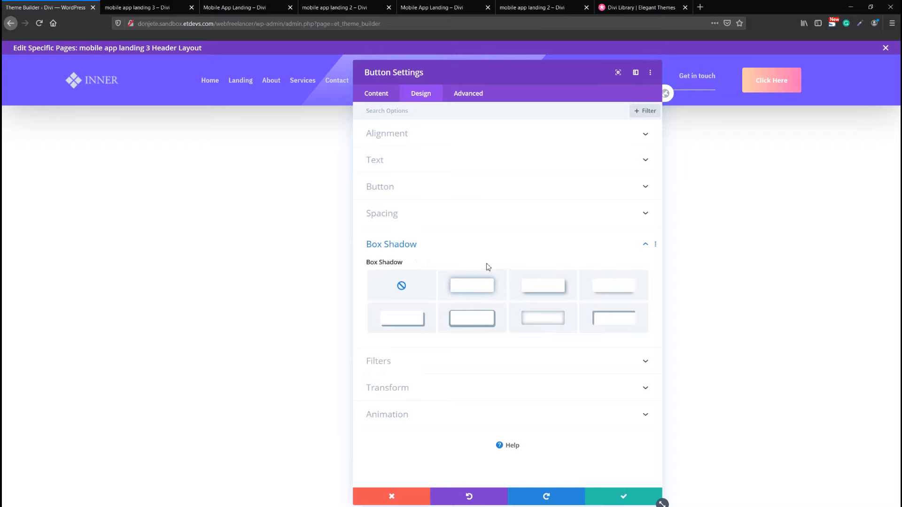
right_click(483, 246)
left_click(470, 179)
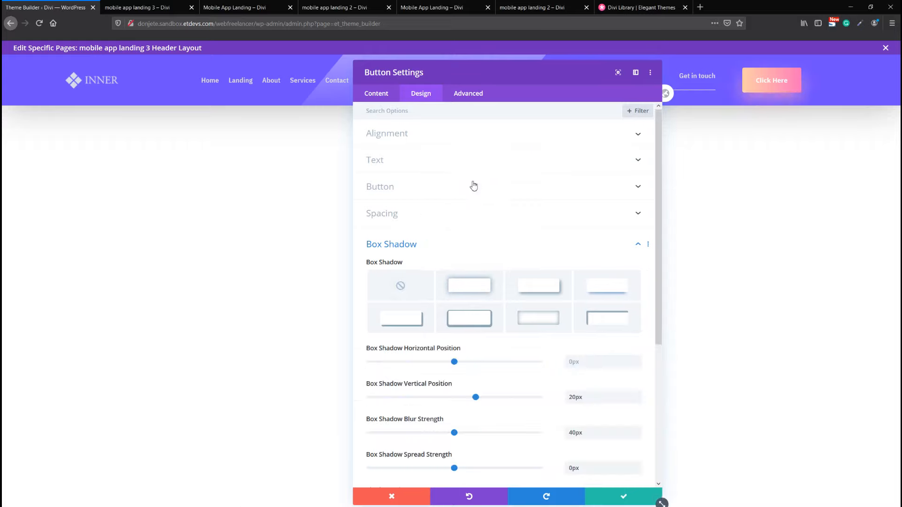
scroll(483, 303, "down", 1)
scroll(483, 305, "down", 1)
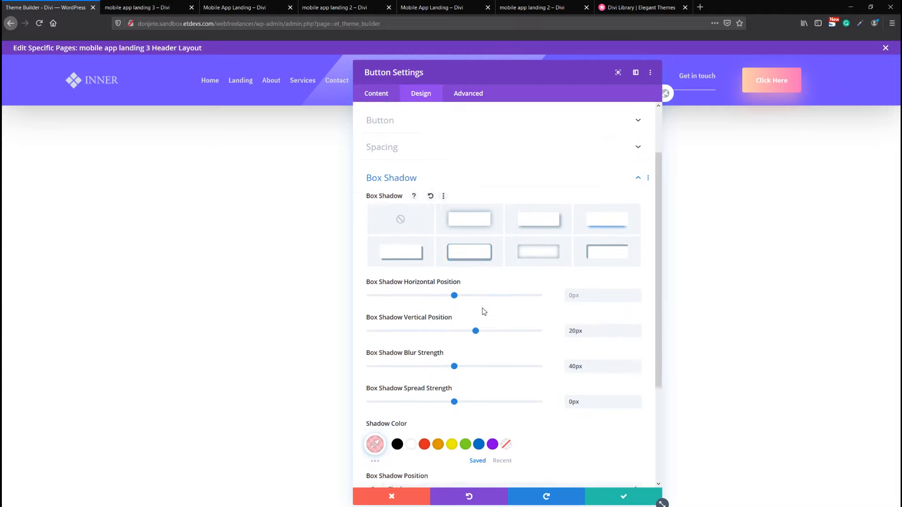
left_click(375, 443)
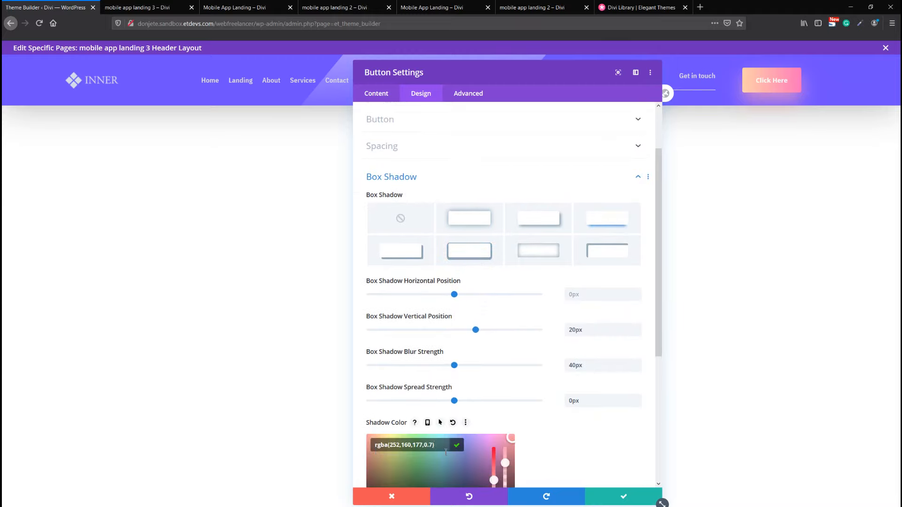
left_click(590, 500)
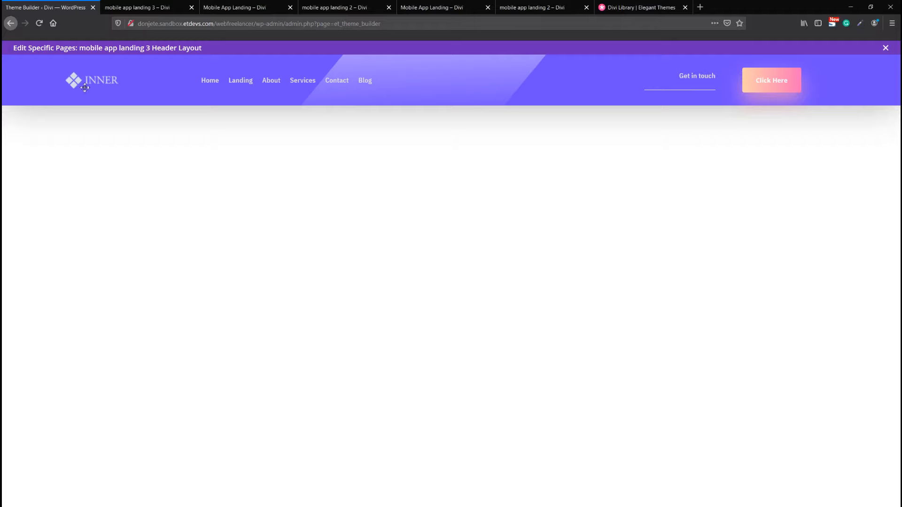
Assign the CSS class "header-section-container" to the header section and save its settings
mouse_move(41, 73)
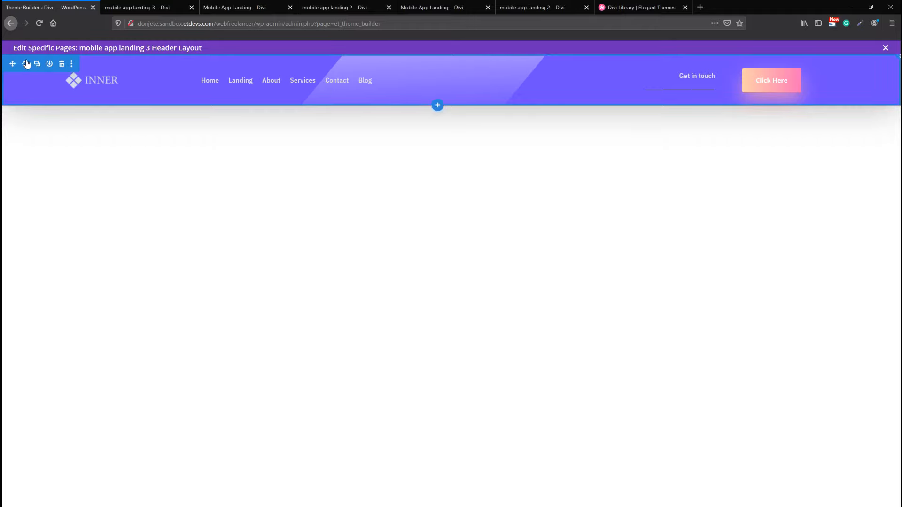
left_click(26, 63)
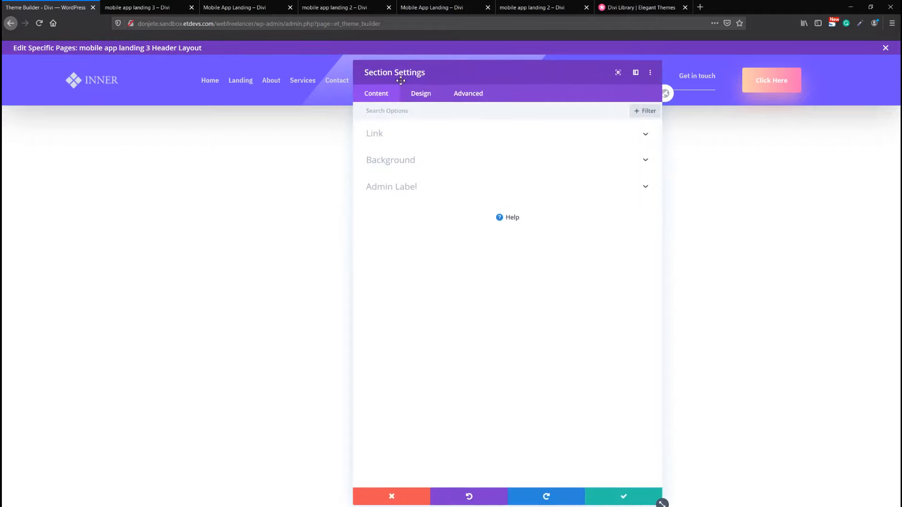
left_click(459, 102)
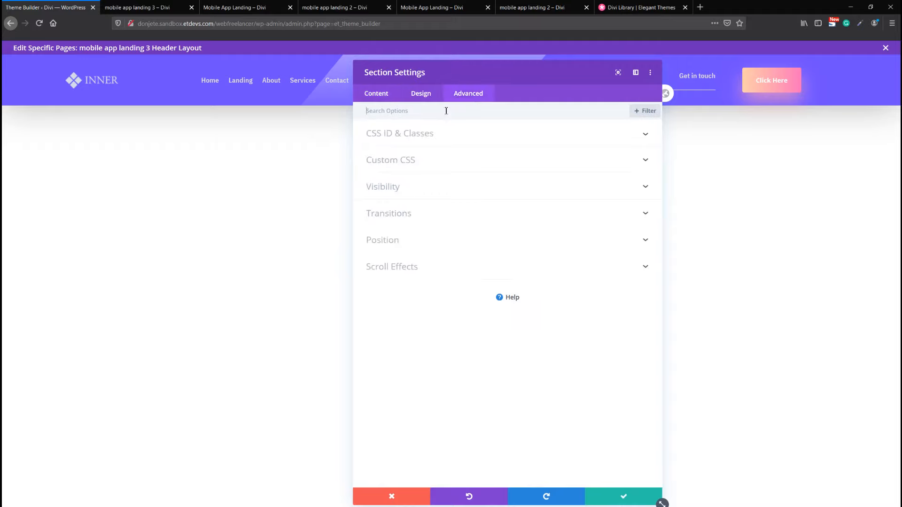
left_click(445, 137)
left_click(417, 197)
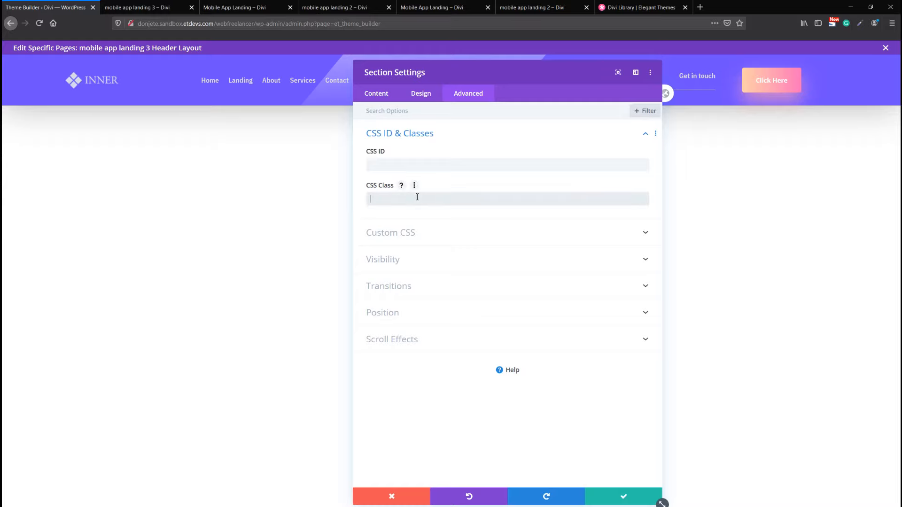
type("header-section-container")
left_click_drag(446, 197, 370, 201)
left_click(623, 498)
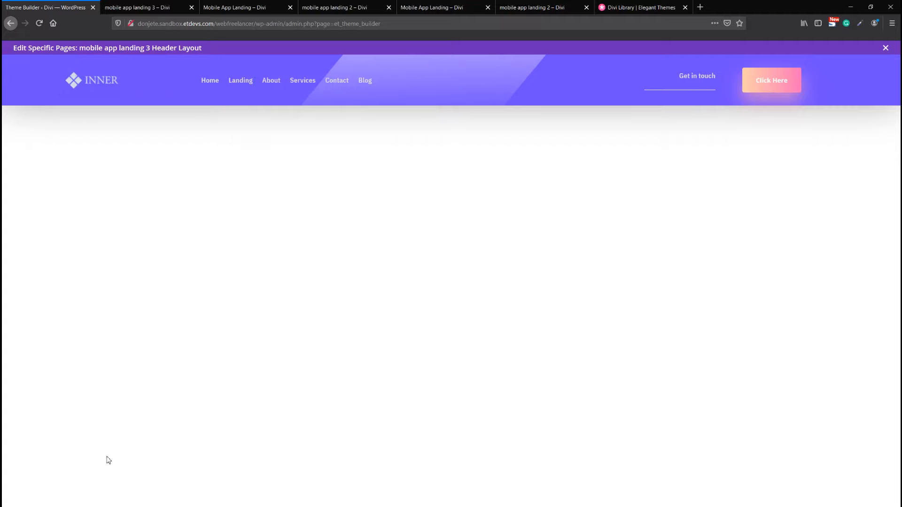
Switch the header layout to wireframe view and add a Code module below the Menu module
key("shift+w")
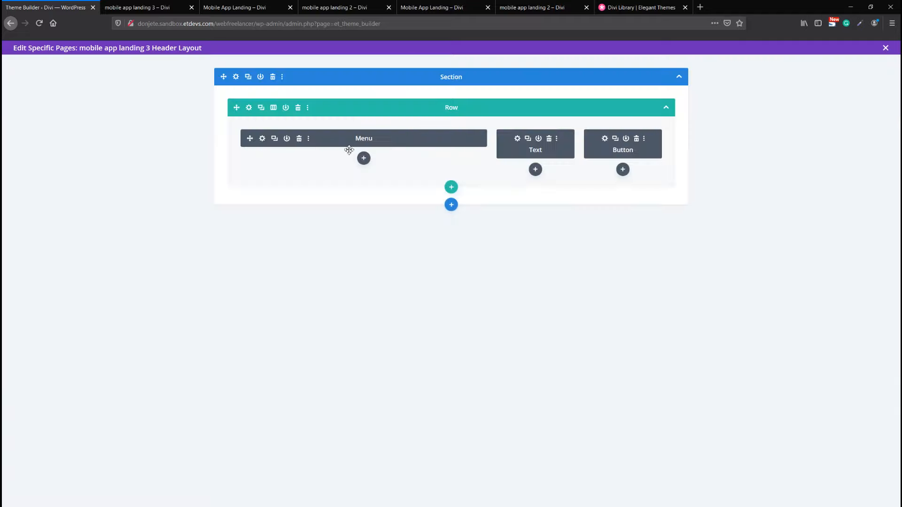
left_click(364, 159)
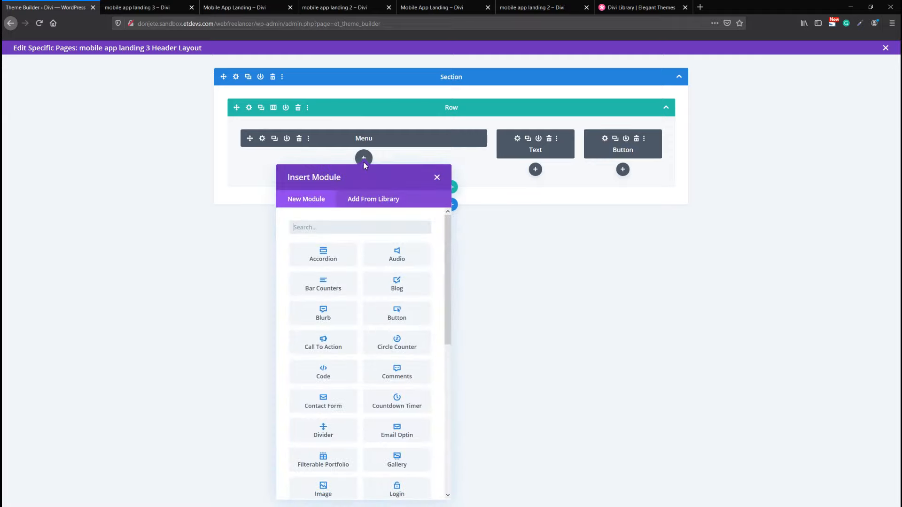
type("code")
left_click(323, 253)
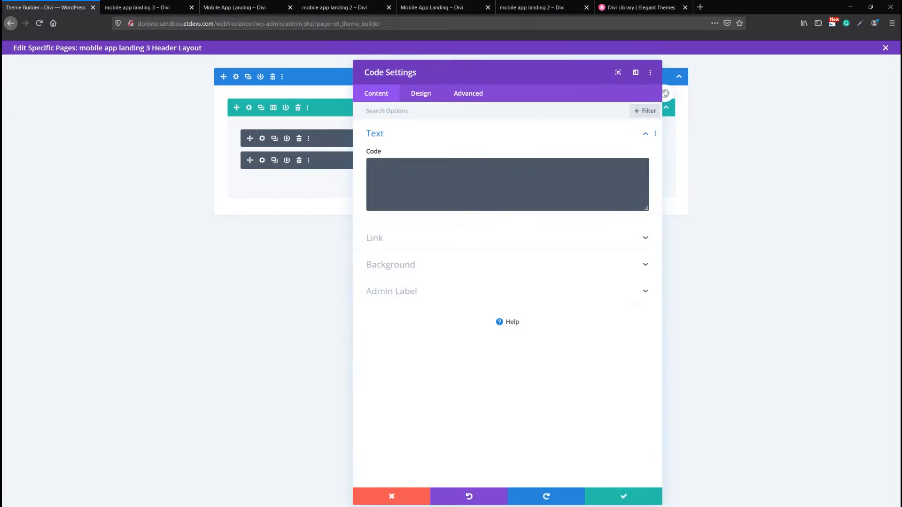
Leave wireframe view and fill the Code module with the jQuery script wrapping .header-section-container in a header-placeholder div of matching height
key("shift+w")
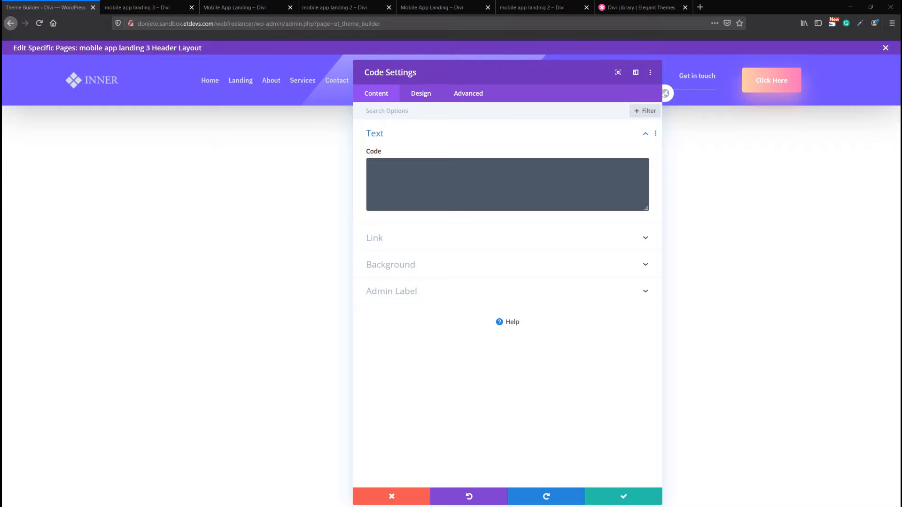
left_click(447, 179)
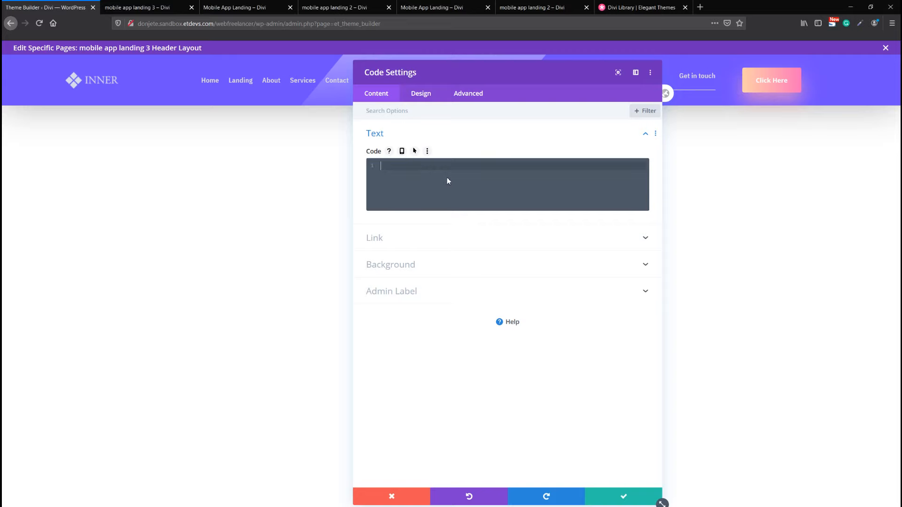
type("<script> jQuery(function($){  var headerSection = $('.header-section-container'); headerSection.wrap('<div class=\"header-placeholder\"></div>'); var headerWrap = $('.header-placeholder');  var headerHeight = headerSection.outerHeight(); headerWrap.css('height', headerHeight);  $(window).resize(function() {   headerHeight = headerSection.outerHeight();   headerWrap.css('height', headerHeight); });  }); </script>")
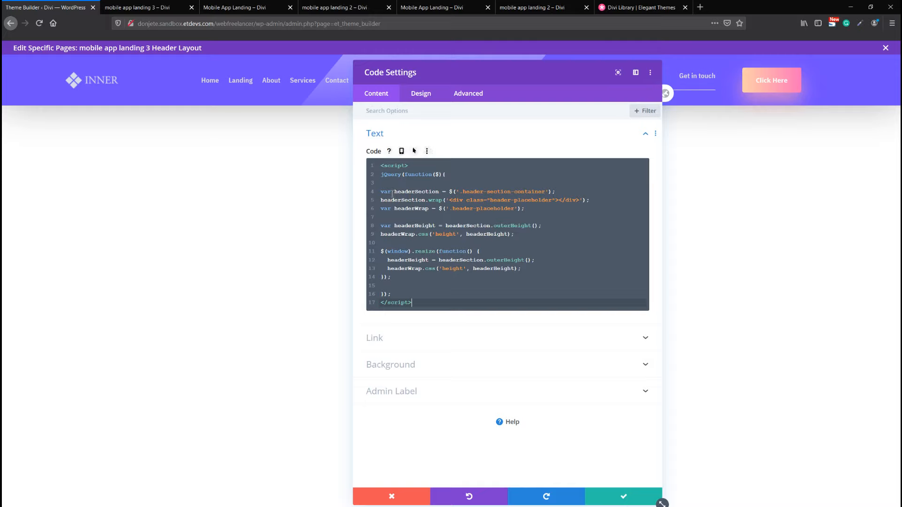
Examine the script's variables, wrap call, height assignment and window resize function line by line
left_click_drag(557, 190, 378, 191)
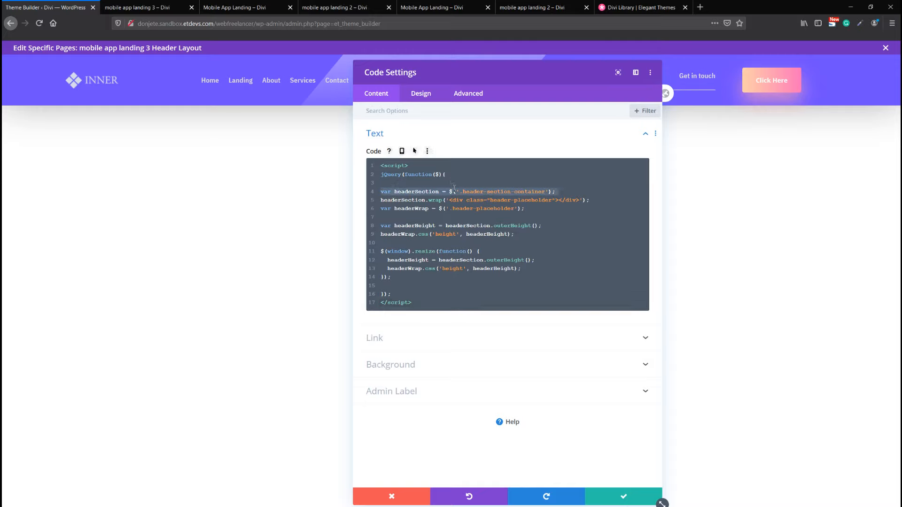
left_click(432, 199)
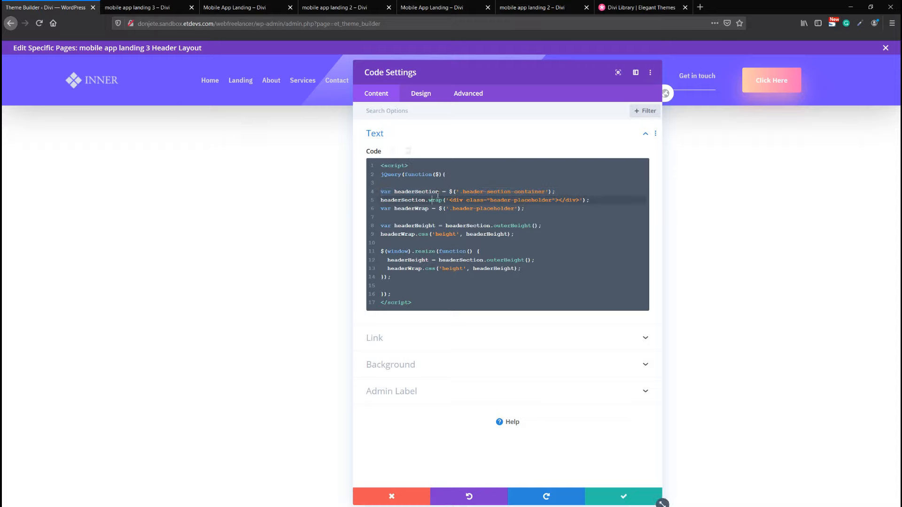
left_click_drag(382, 200, 593, 200)
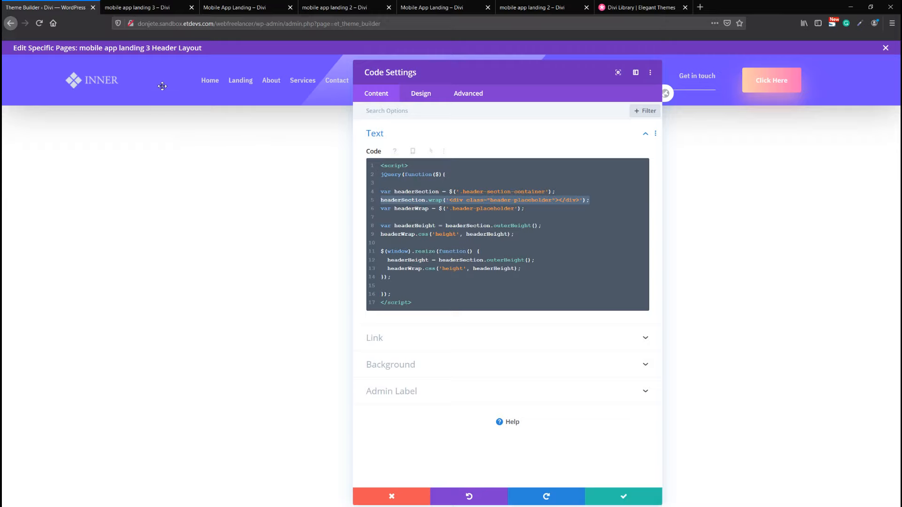
left_click(533, 209)
left_click_drag(532, 209, 382, 211)
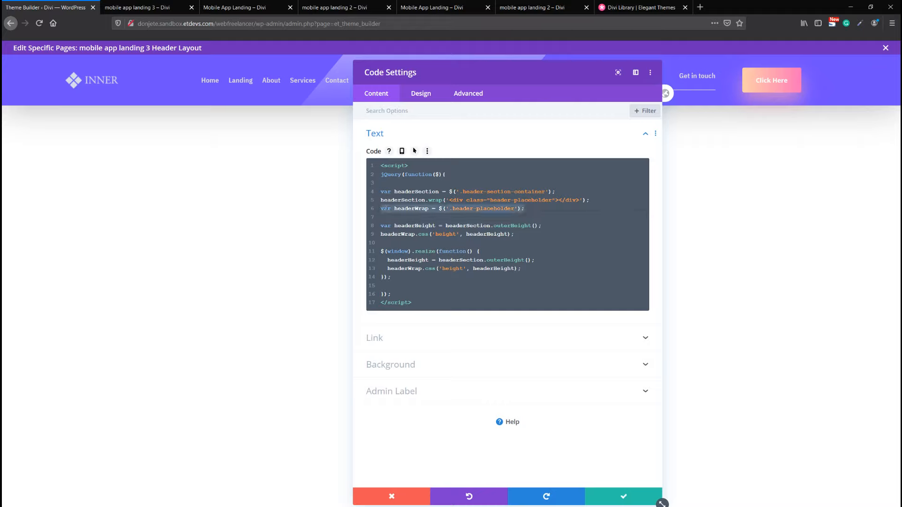
left_click(390, 209)
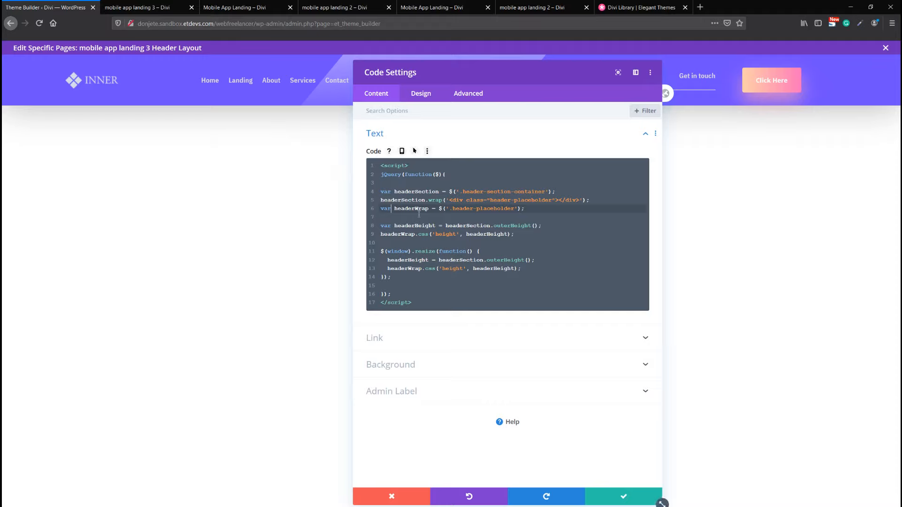
mouse_move(534, 239)
left_mouse_down()
mouse_move(496, 226)
mouse_move(380, 228)
mouse_move(543, 227)
left_mouse_up()
left_click(380, 227)
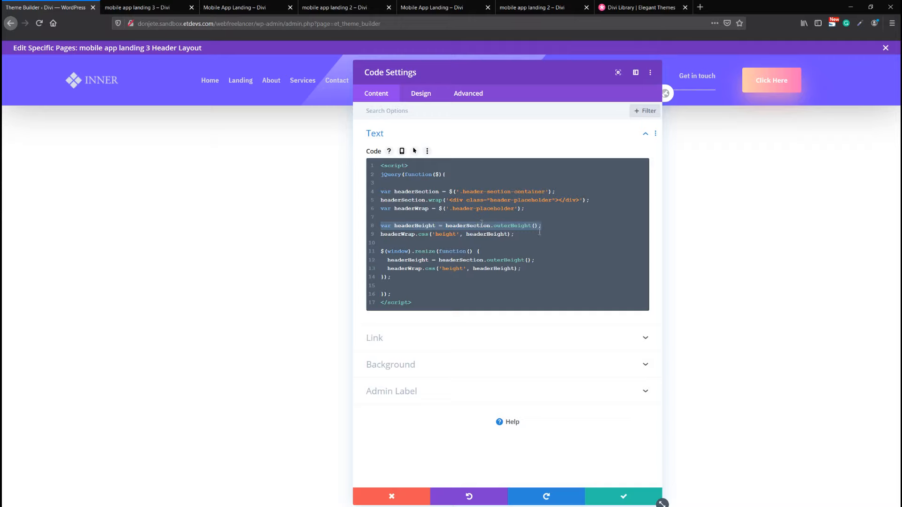
left_click_drag(541, 226, 383, 225)
left_click_drag(381, 233, 416, 234)
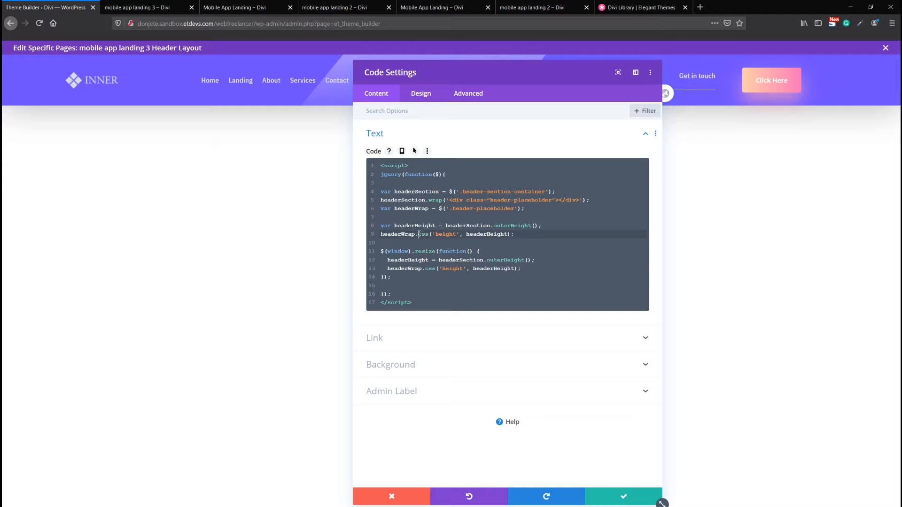
left_click_drag(421, 234, 553, 236)
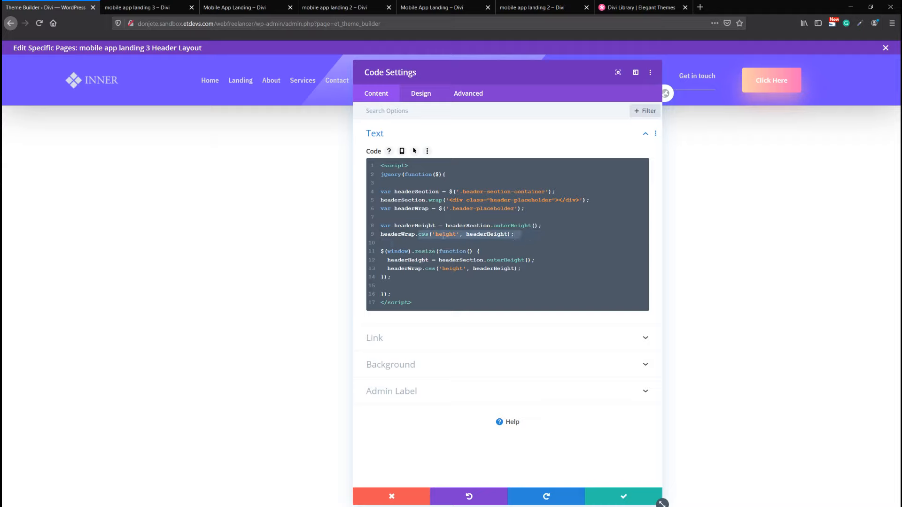
left_click(443, 235)
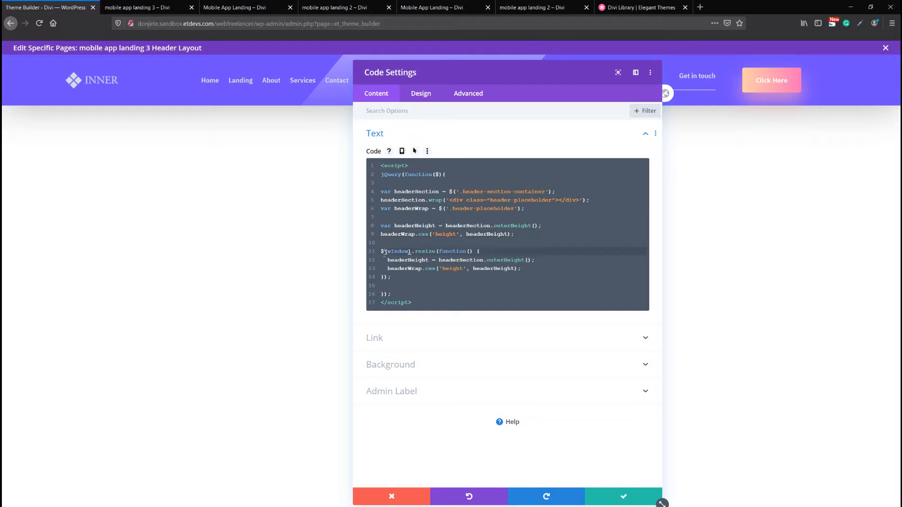
double_click(408, 252)
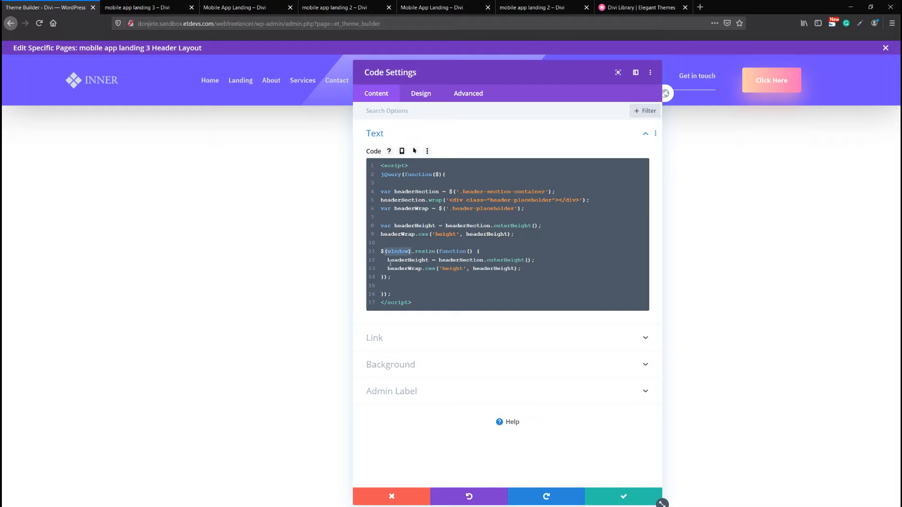
mouse_move(376, 261)
left_mouse_down()
mouse_move(474, 254)
mouse_move(532, 263)
mouse_move(383, 271)
left_mouse_up()
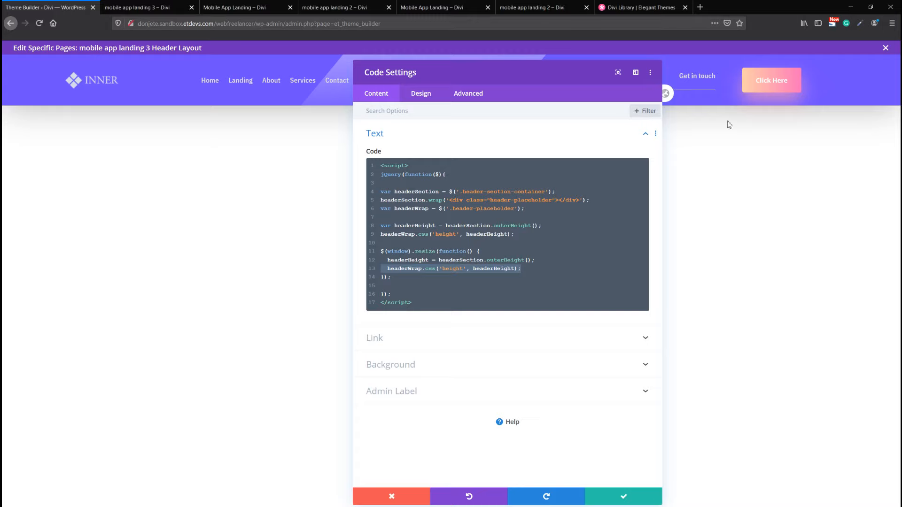
Add the CSS rule .et_pb_column { margin-bottom: 0px !important; } below the closing script tag
left_click(470, 304)
key("Return")
key("Return")
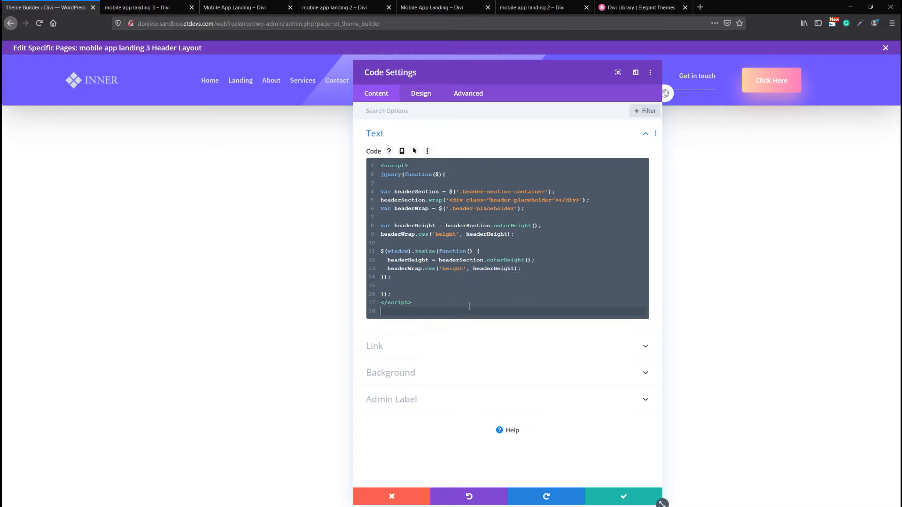
type(".et_pb_column { margin-bottom: 0px !important; }")
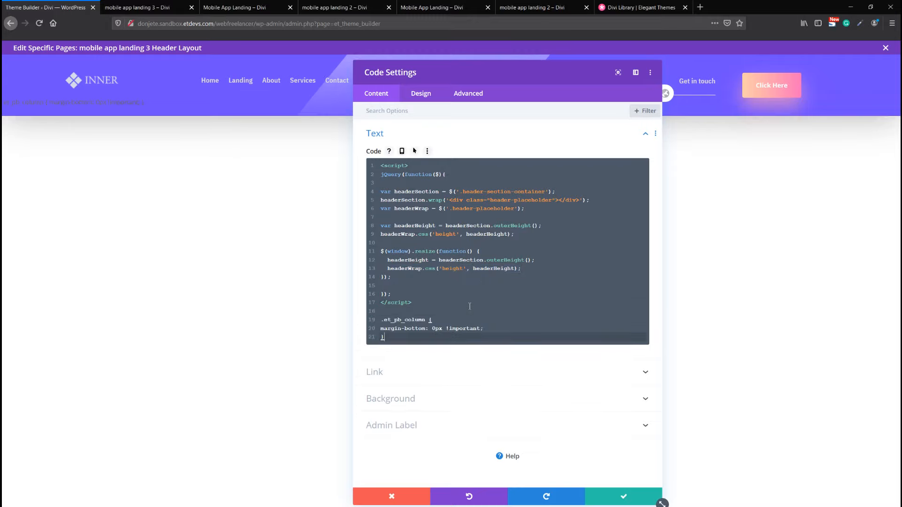
Enclose the .et_pb_column rule in opening and closing <style> tags and save the Code module
type("<s")
key("BackSpace")
key("BackSpace")
key("Up")
key("Up")
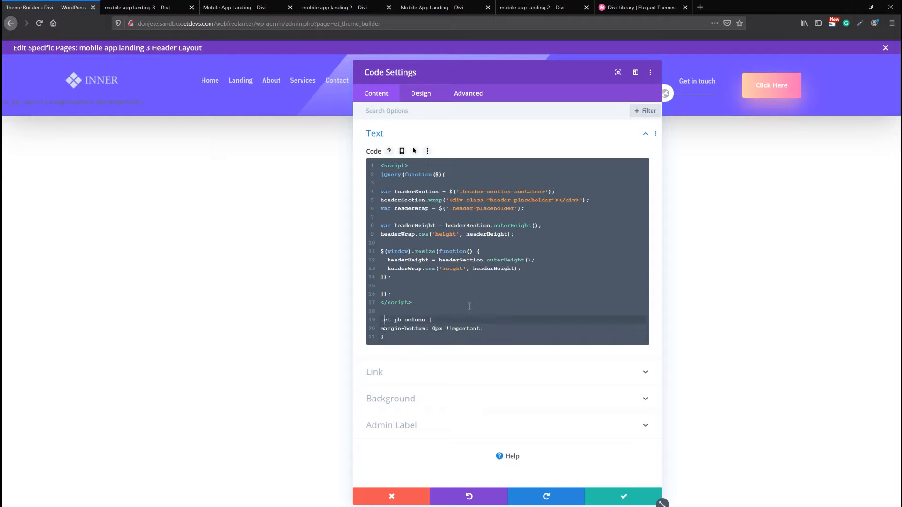
type("<style><")
left_click_drag(432, 319, 407, 320)
key("BackSpace")
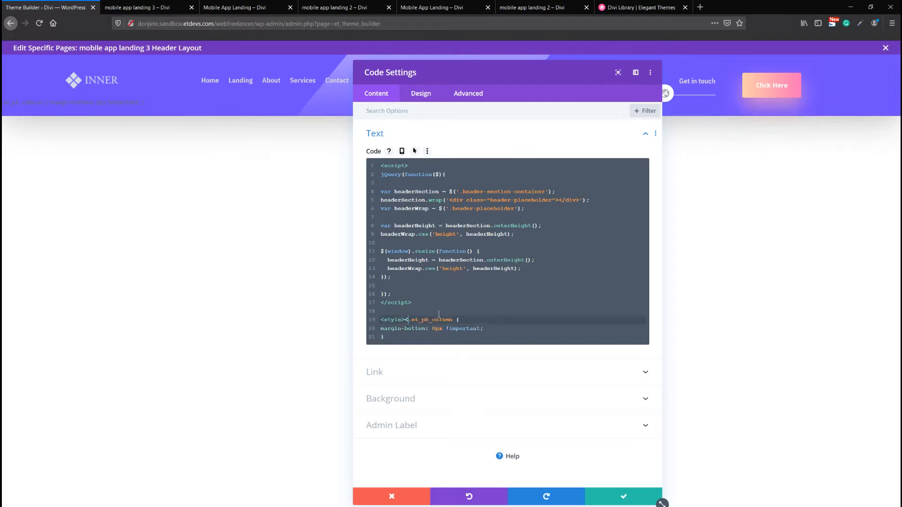
key("Down")
key("Down")
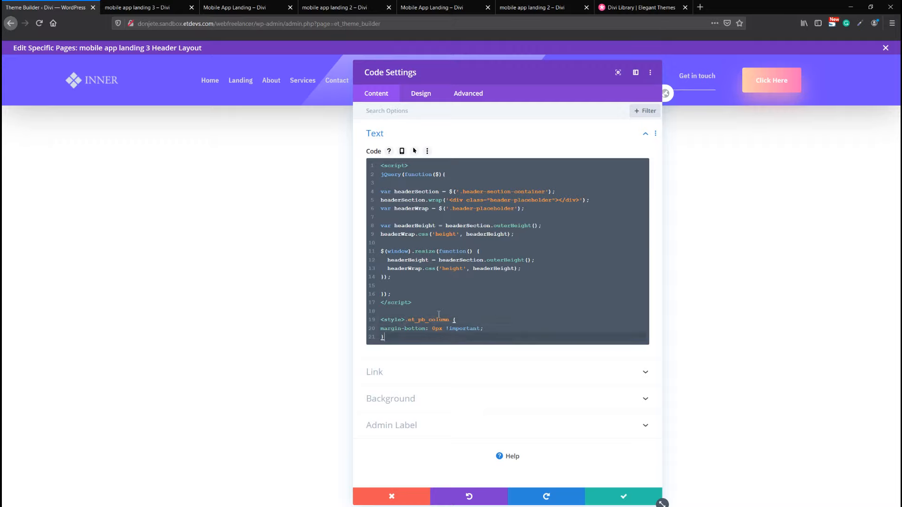
type("</style>")
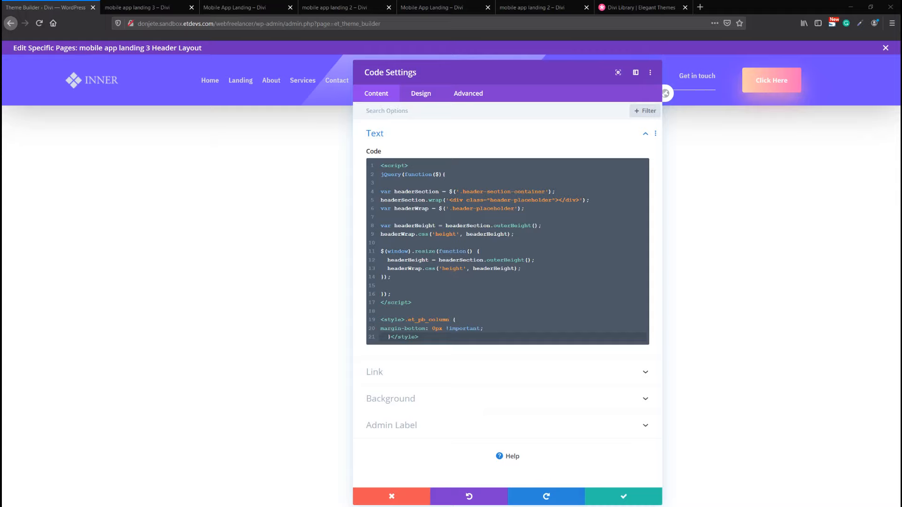
left_click(636, 496)
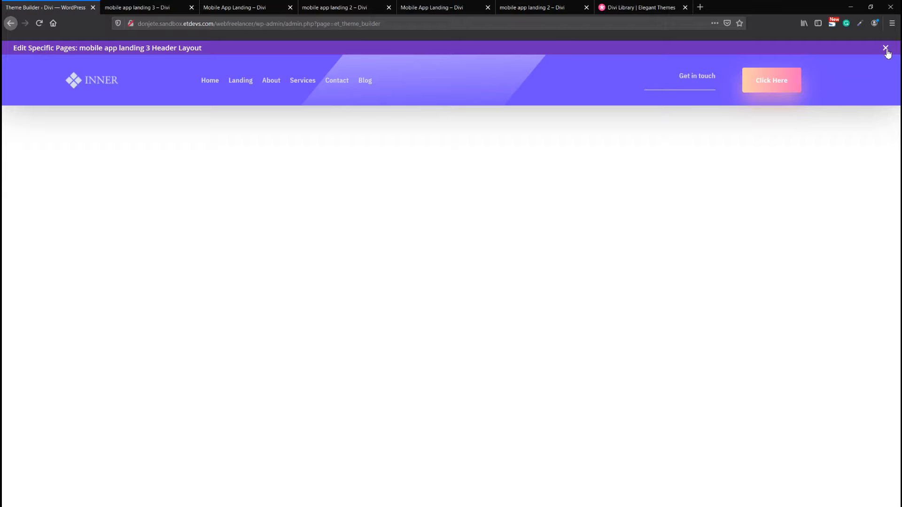
Close the header layout editor and save the Theme Builder changes
mouse_move(846, 63)
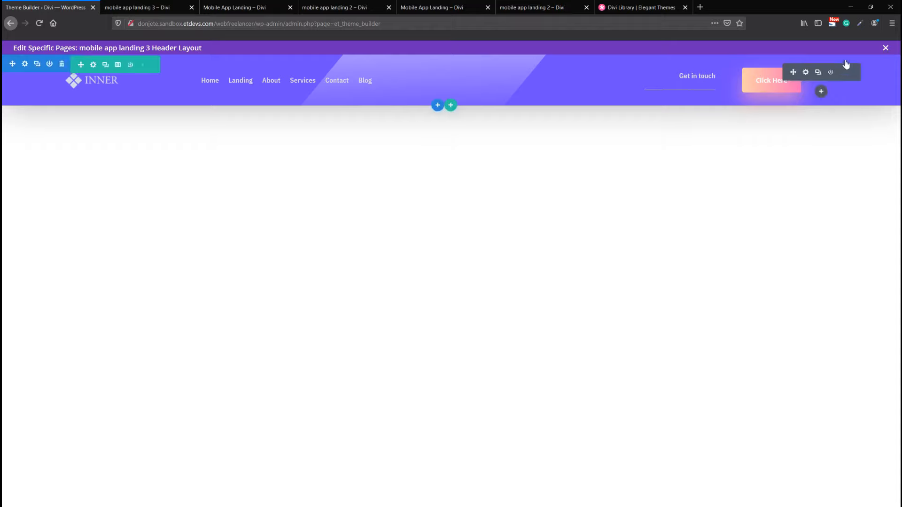
left_click(885, 49)
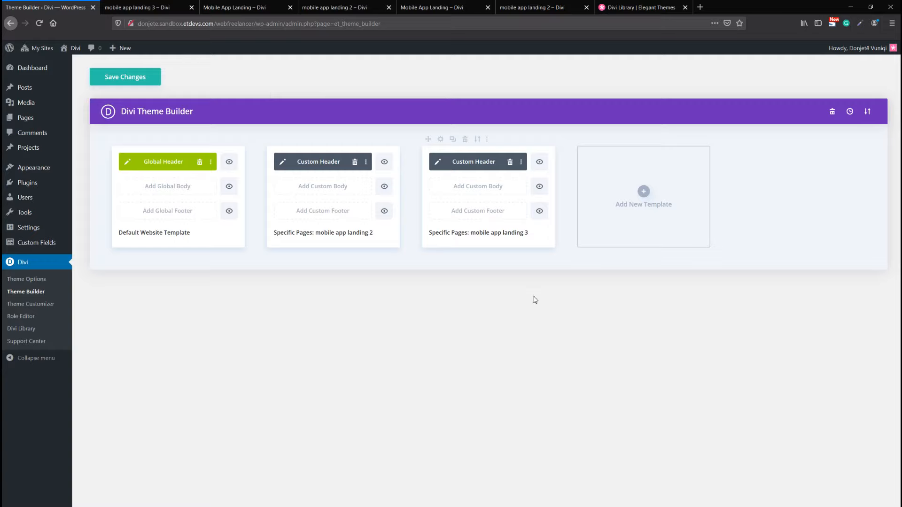
left_click(137, 80)
Reload the live mobile app landing 3 page and check the new header while scrolling
left_click(137, 7)
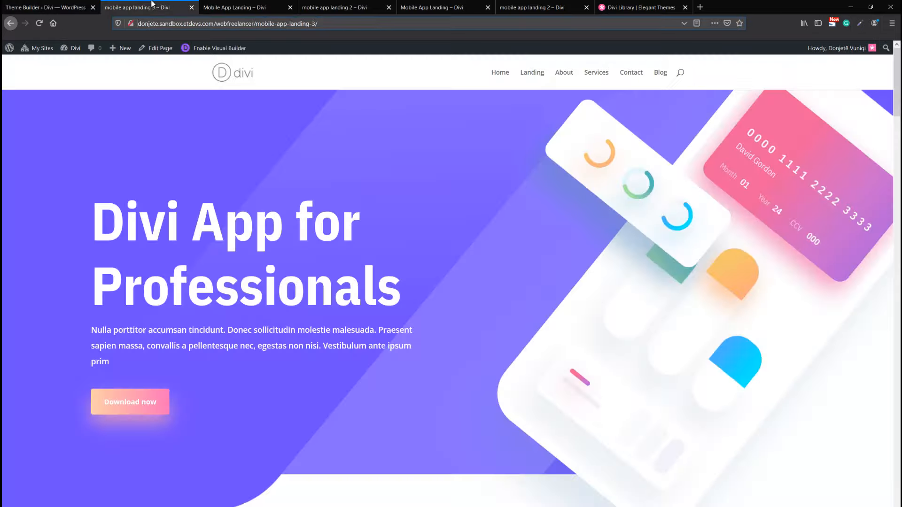
key("F5")
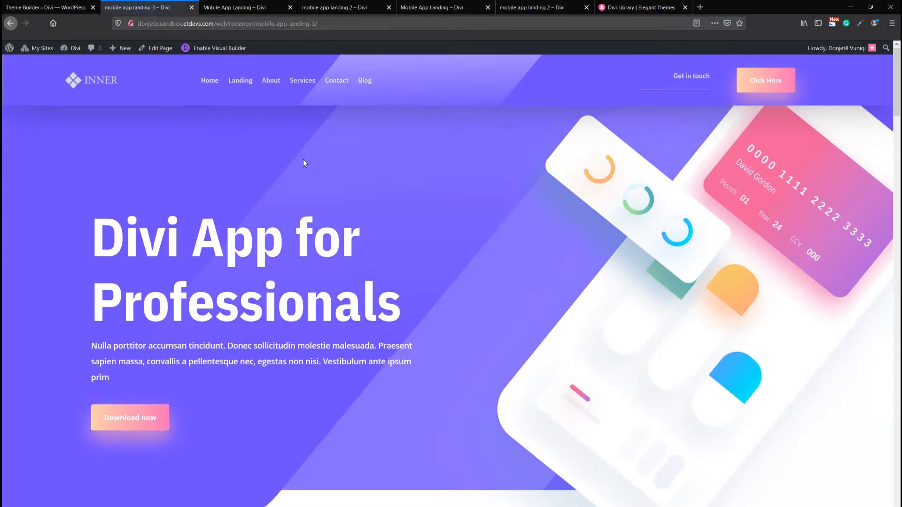
scroll(304, 163, "down", 3)
scroll(303, 163, "up", 5)
Check the header's scaling at several browser zoom levels, and open the page inspector to view the narrow layout
key("ctrl+minus")
key("ctrl+minus")
key("ctrl+minus")
key("ctrl+plus")
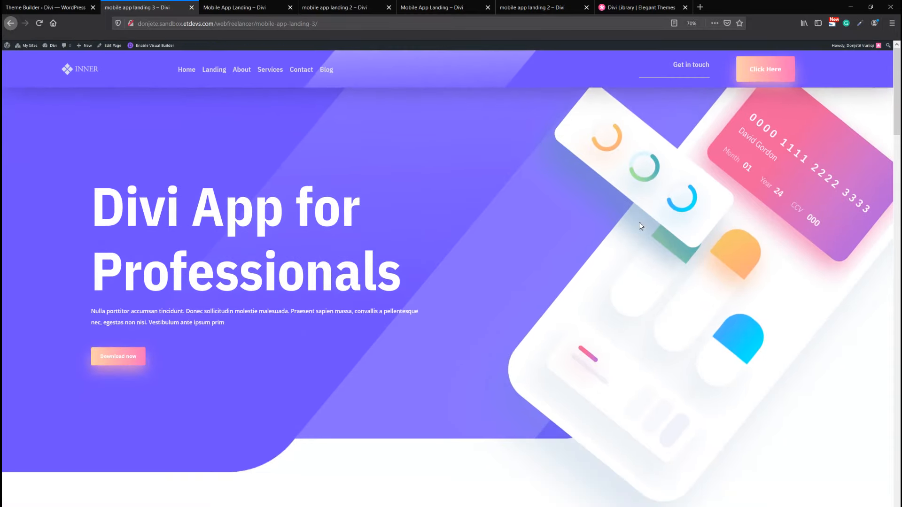
key("ctrl+plus")
key("ctrl+minus")
key("ctrl+plus")
key("ctrl+plus")
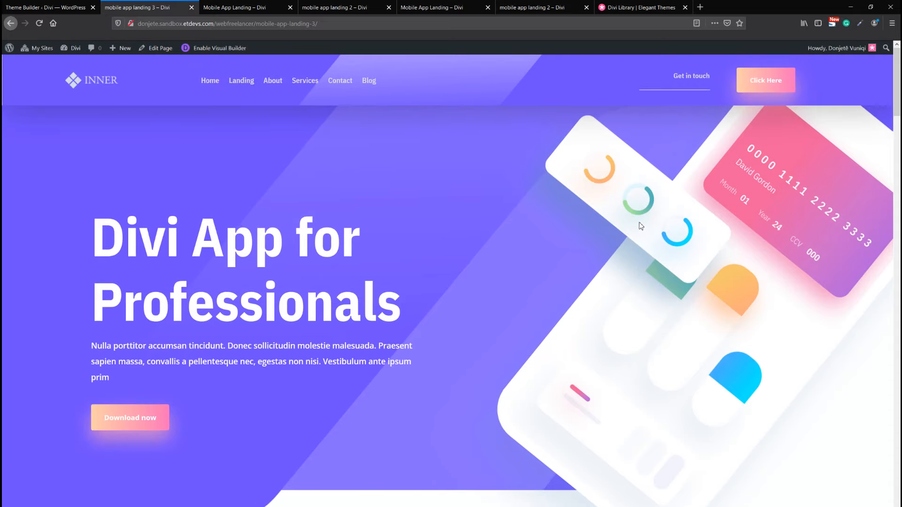
key("ctrl+plus")
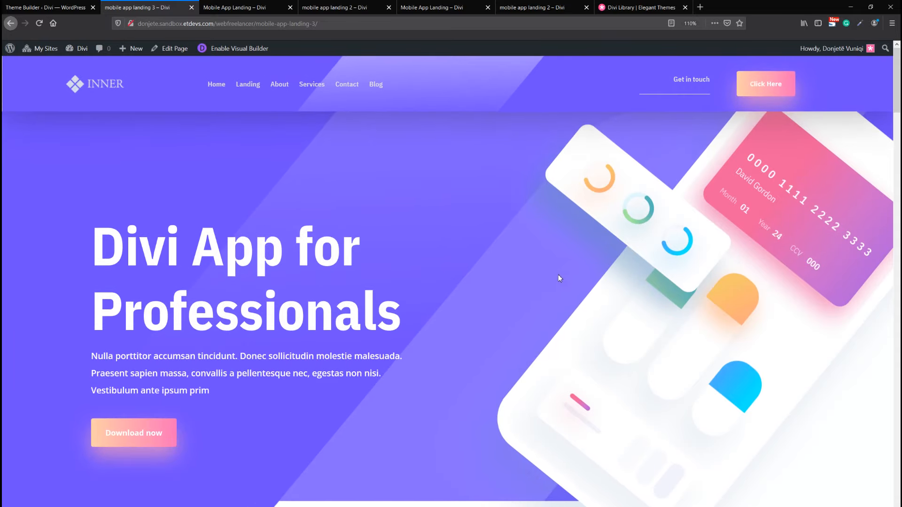
left_click(539, 267)
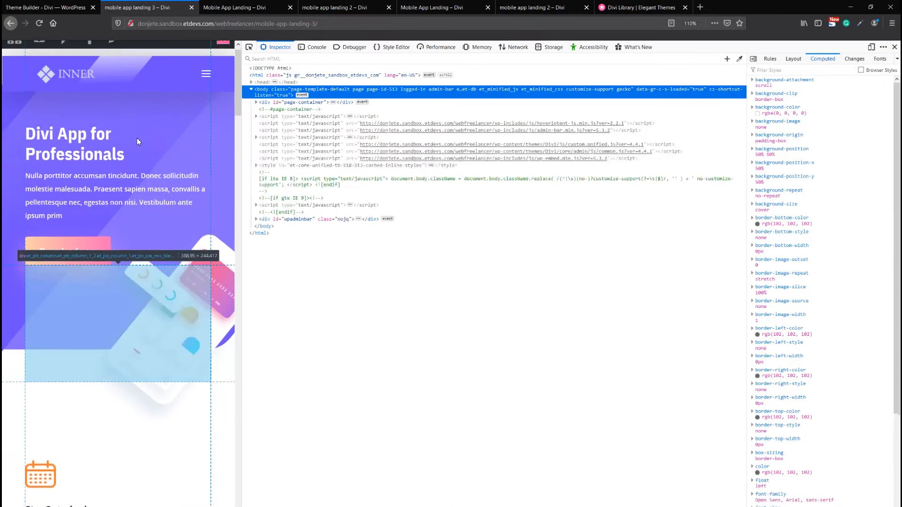
left_click(223, 51)
left_click(182, 93)
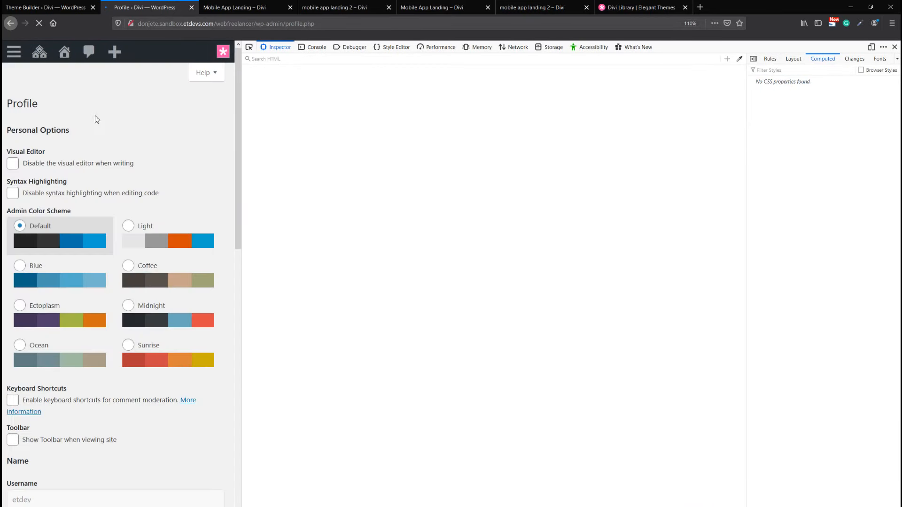
left_click(10, 23)
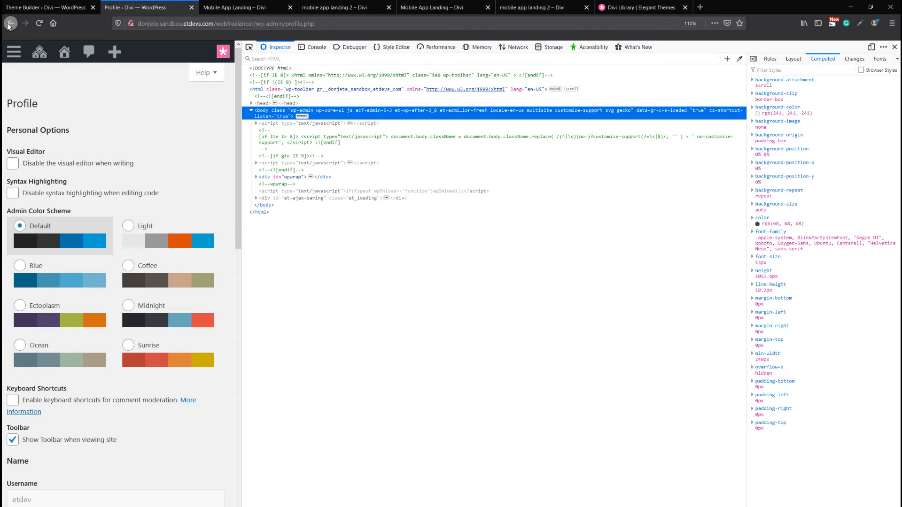
Log out of WordPress from the landing page and go back to that page
left_click(227, 55)
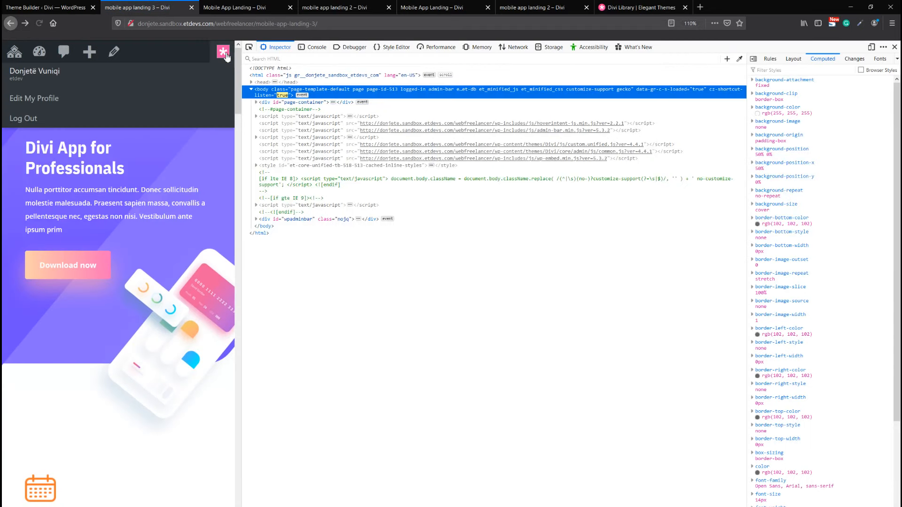
left_click(17, 119)
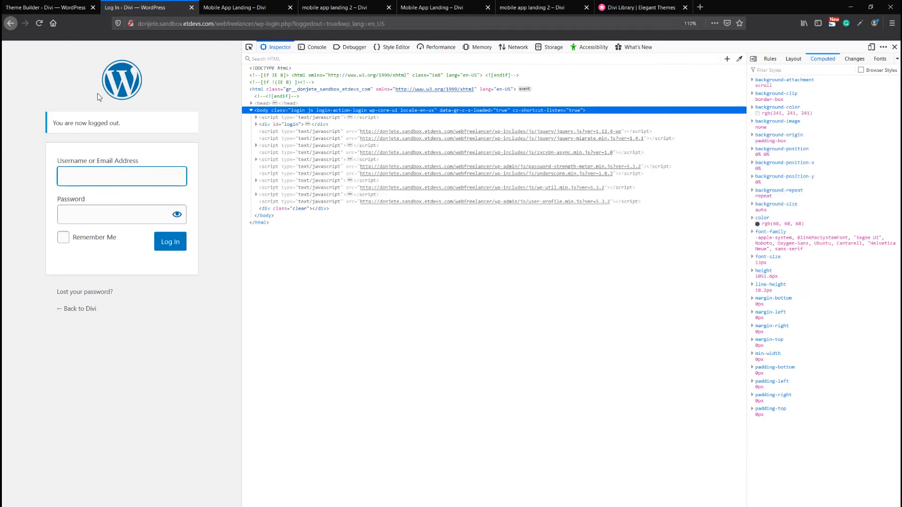
left_click(207, 23)
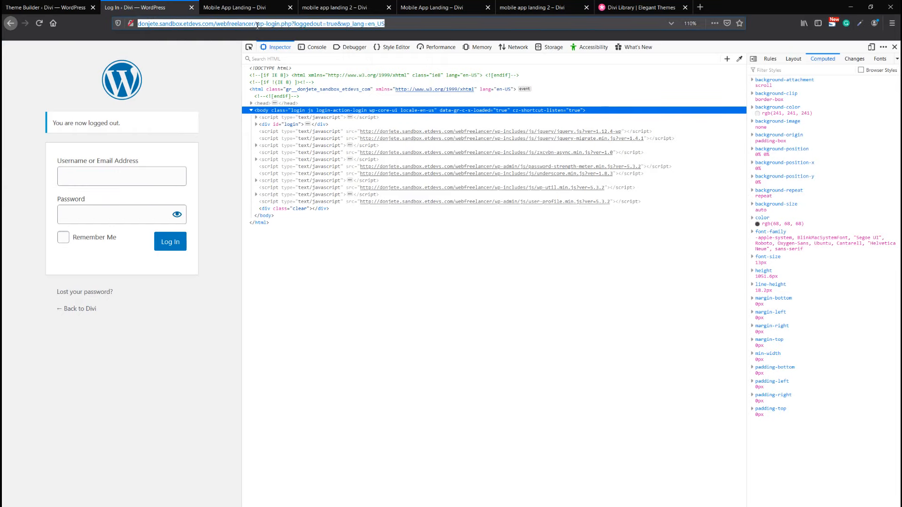
left_click(11, 24)
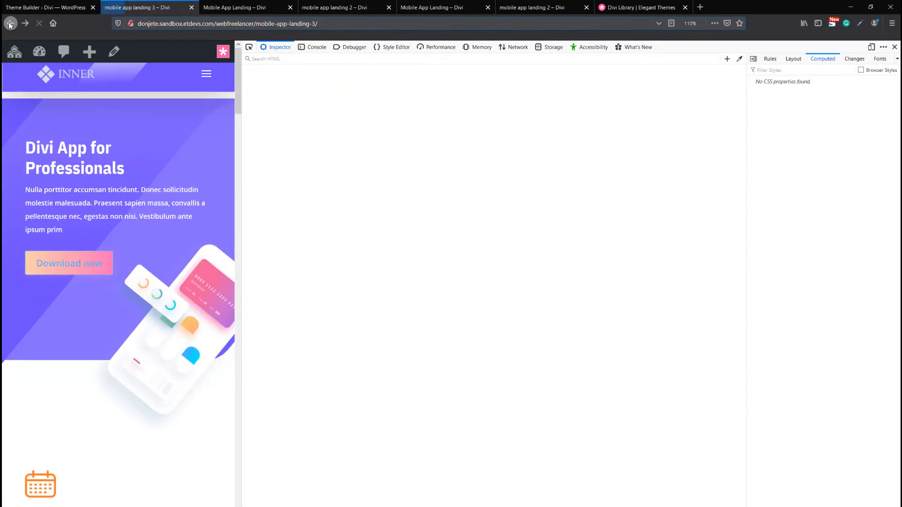
Copy the landing page's address, load it while logged out to check the mobile header, and return to the Theme Builder
left_click(233, 21)
key("ctrl+c")
mouse_move(223, 52)
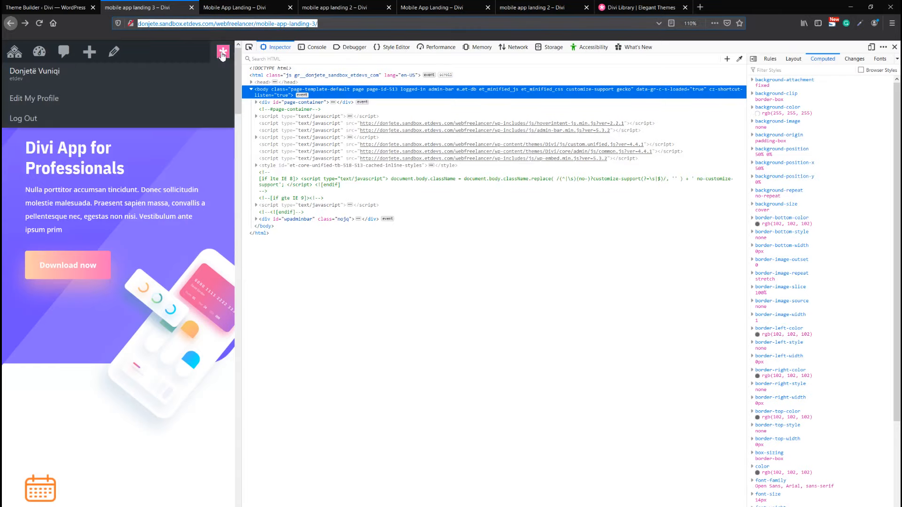
left_click(151, 118)
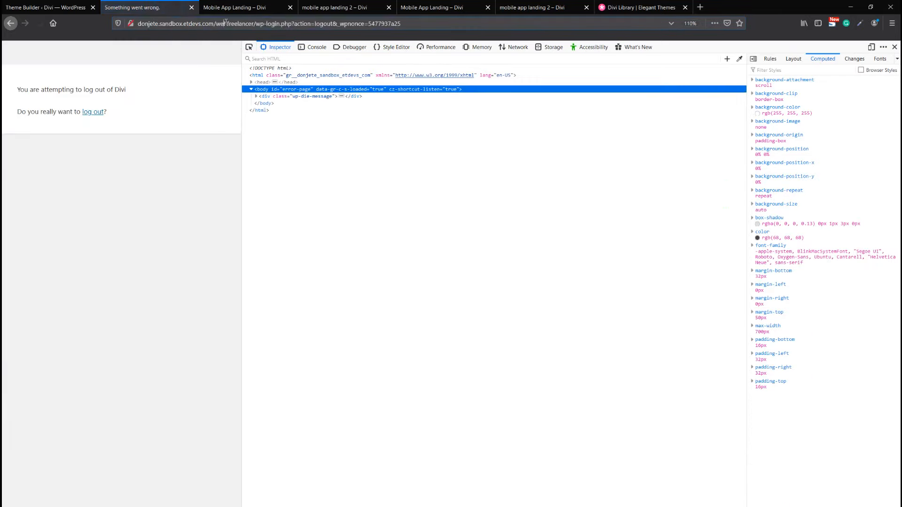
left_click(226, 23)
key("ctrl+v")
key("Return")
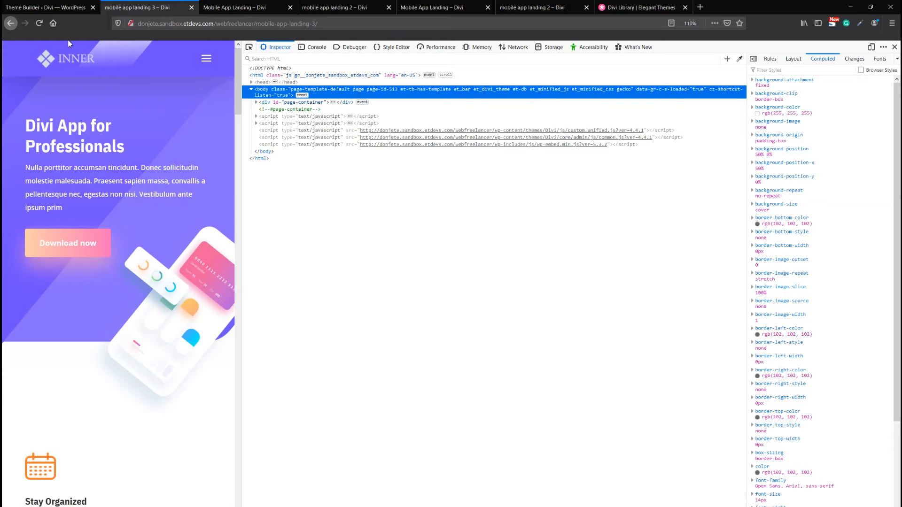
left_click(72, 7)
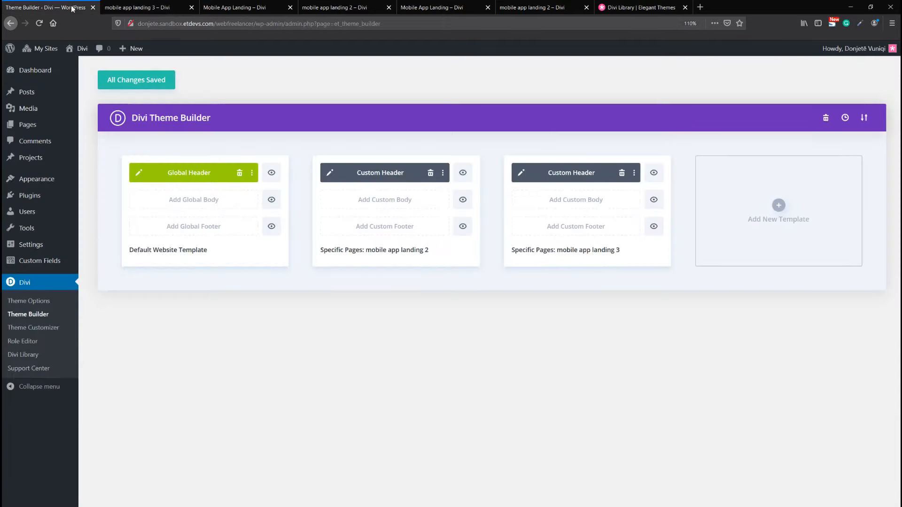